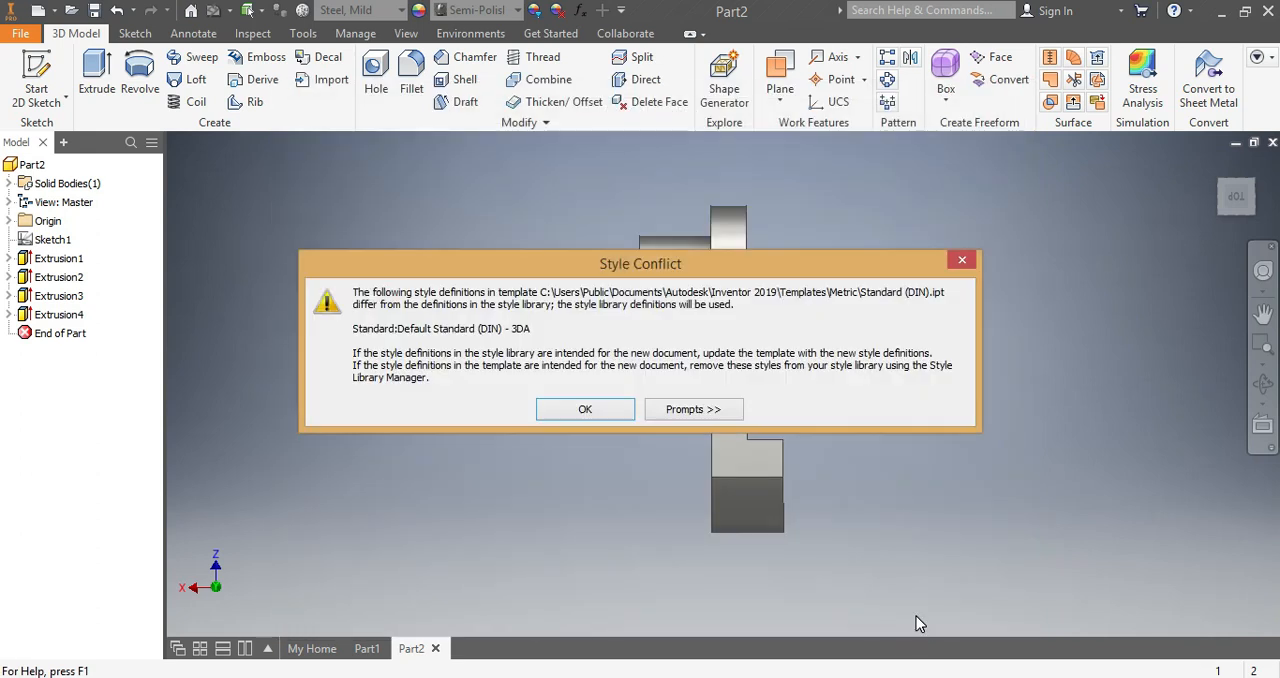
- Dismiss the style conflict warning and start a circle sketch on the YZ plane of the new part
{"action": "left_click", "coordinate": [962, 261]}
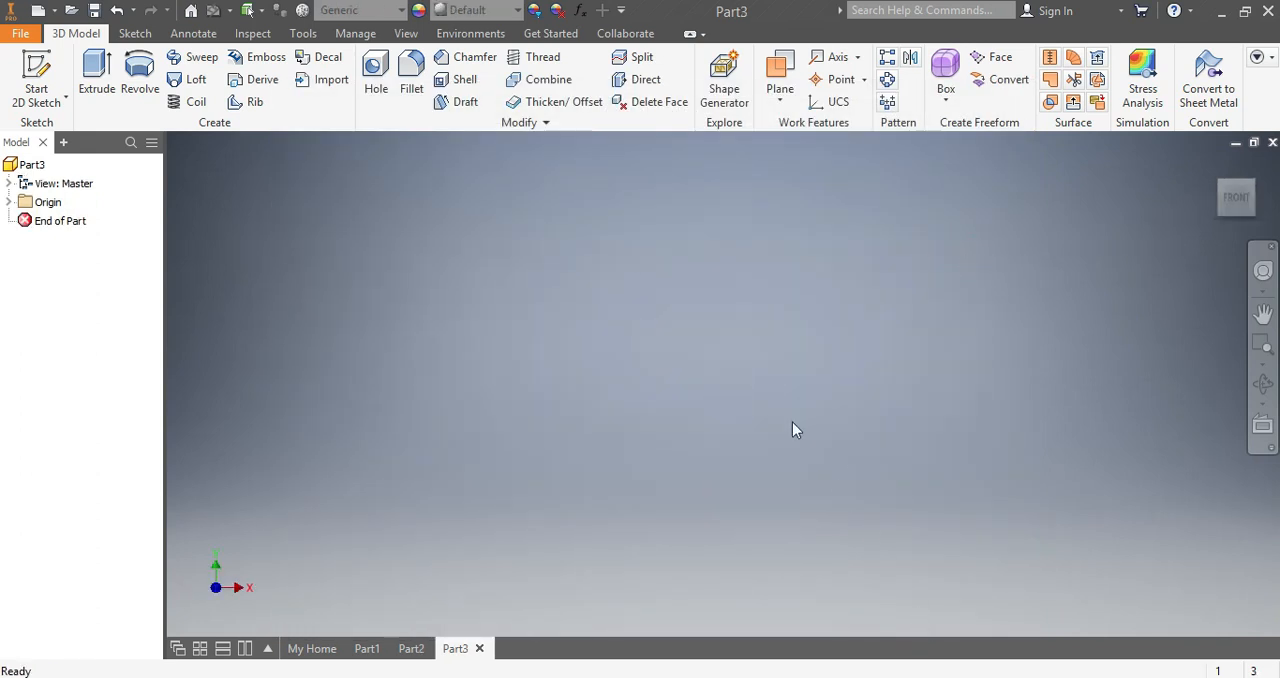
{"action": "left_click", "coordinate": [127, 37]}
{"action": "left_click", "coordinate": [146, 68]}
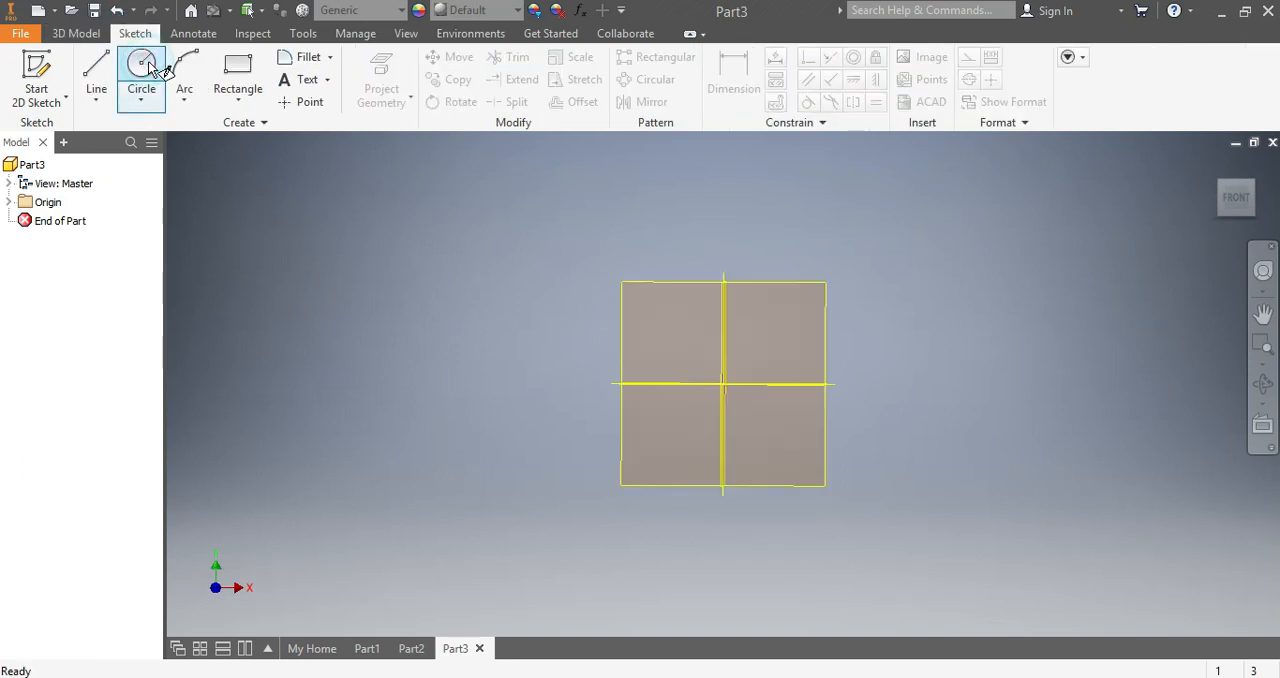
{"action": "left_click", "coordinate": [651, 299]}
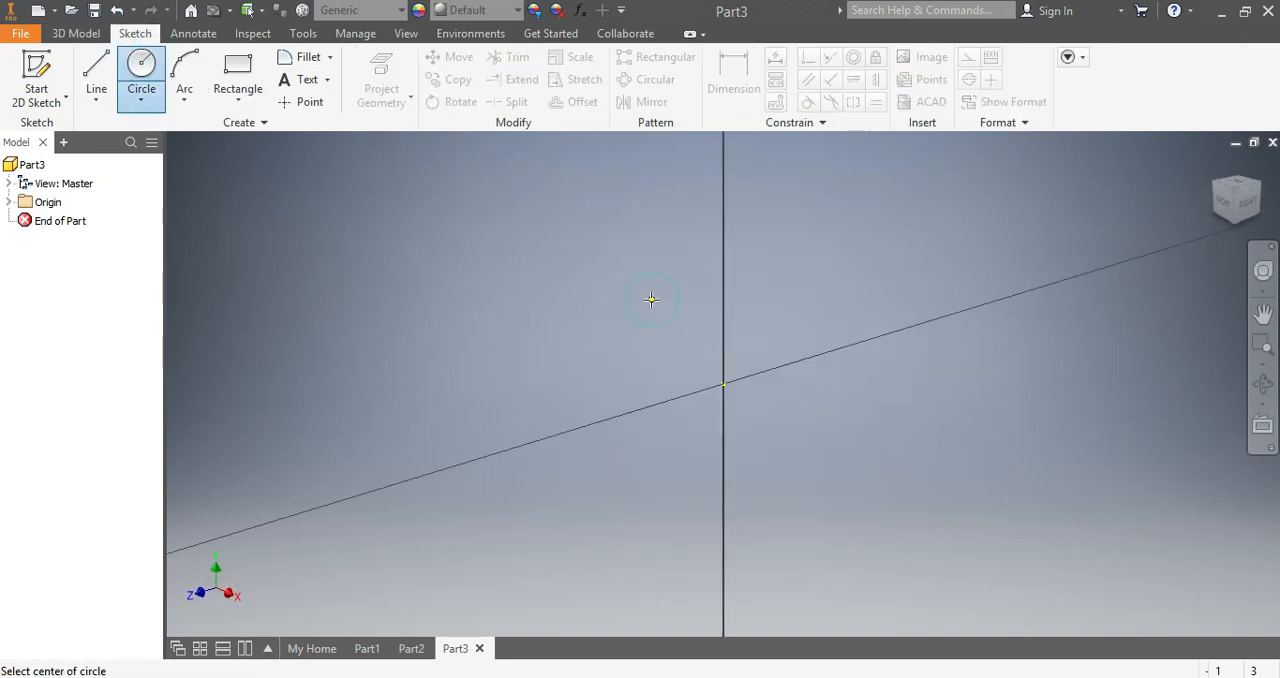
- Draw five concentric circles centred on the sketch origin, with the outermost about 32 mm in diameter
{"action": "left_click", "coordinate": [722, 384]}
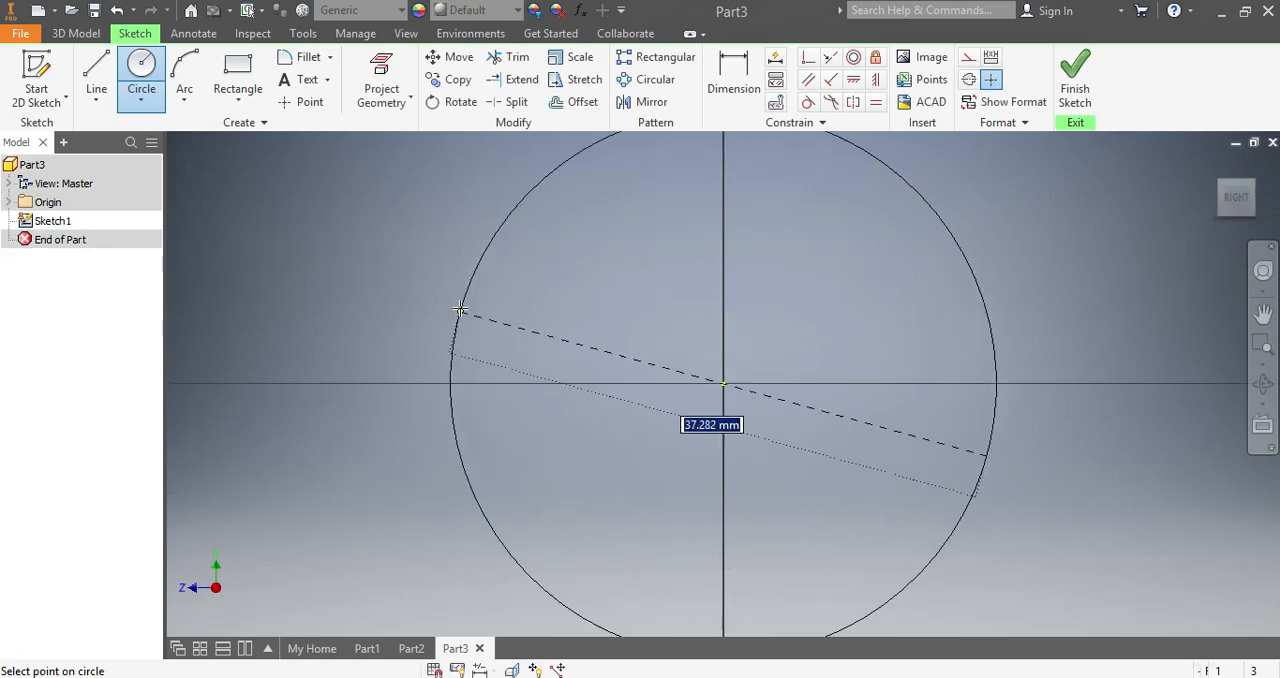
{"action": "left_click", "coordinate": [507, 288]}
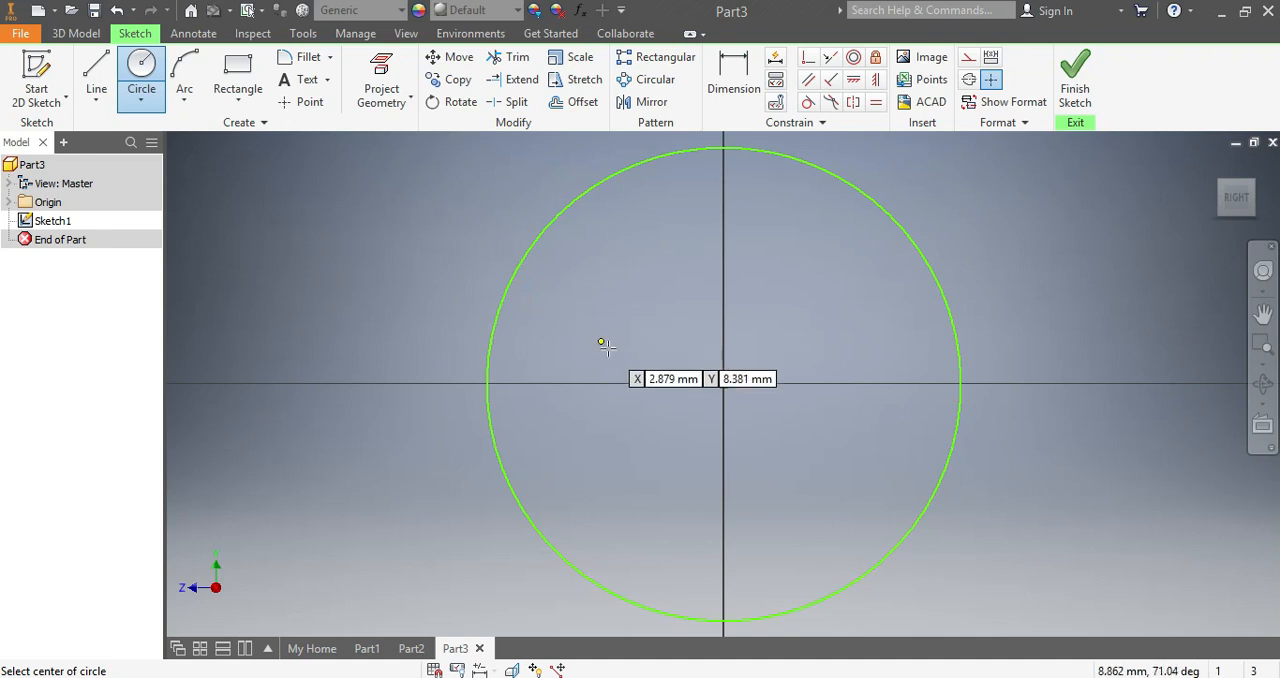
{"action": "left_click", "coordinate": [723, 383]}
{"action": "left_click", "coordinate": [590, 272]}
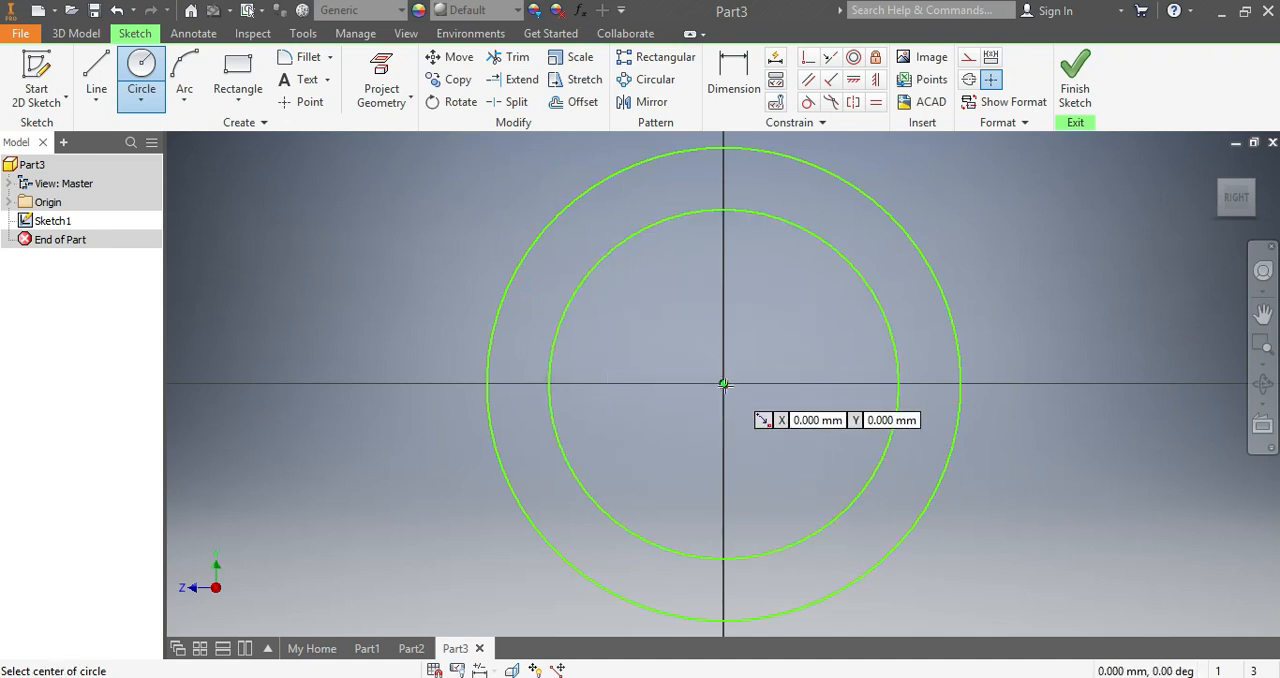
{"action": "left_click", "coordinate": [723, 384]}
{"action": "left_click", "coordinate": [626, 287]}
{"action": "left_click", "coordinate": [722, 383]}
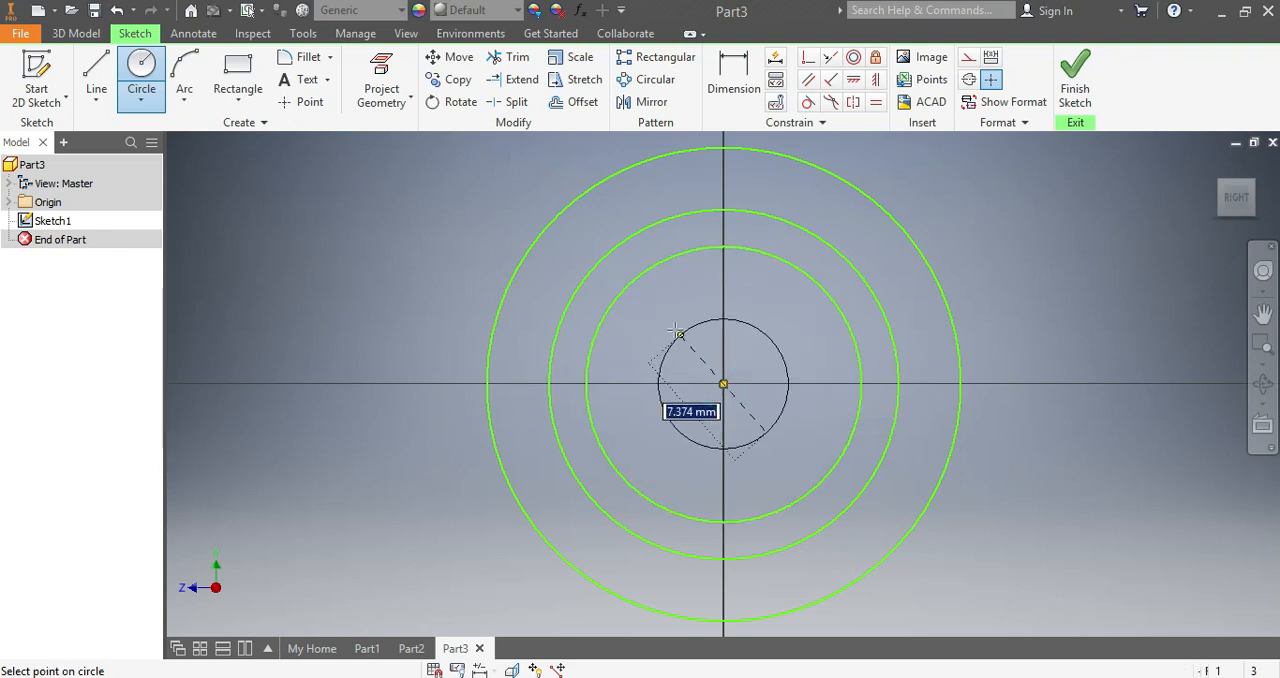
{"action": "left_click", "coordinate": [655, 315]}
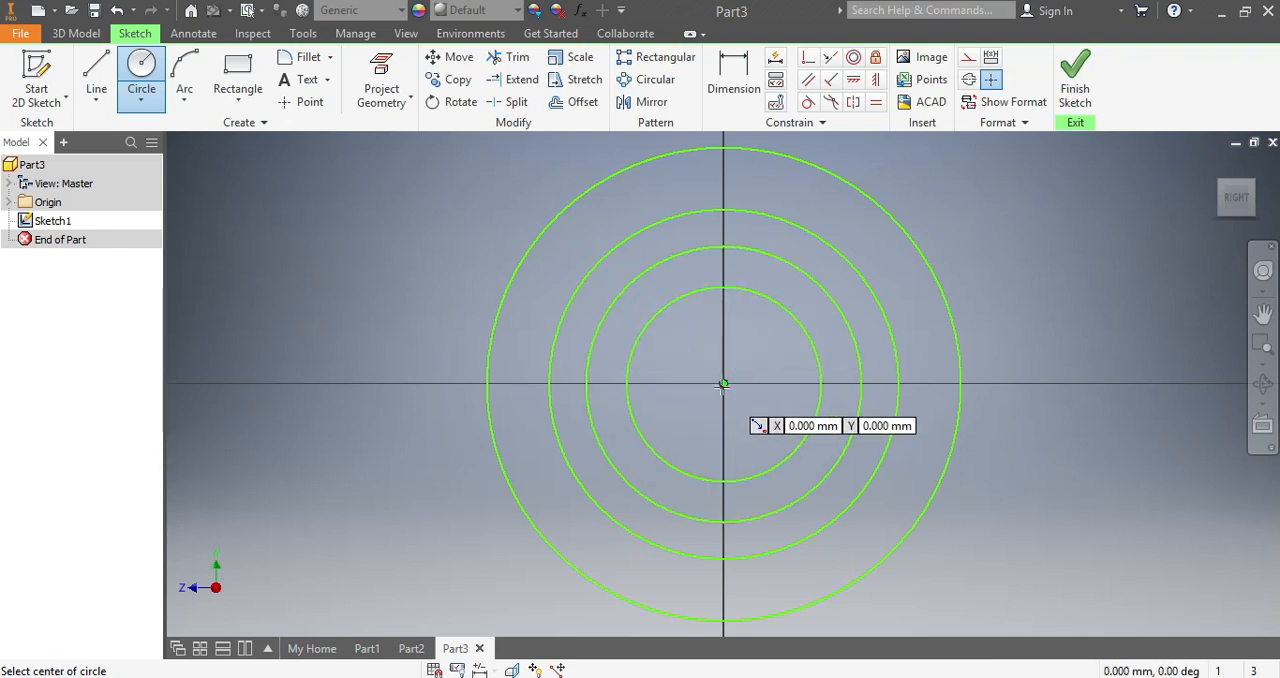
{"action": "left_click", "coordinate": [722, 383]}
{"action": "left_click", "coordinate": [680, 345]}
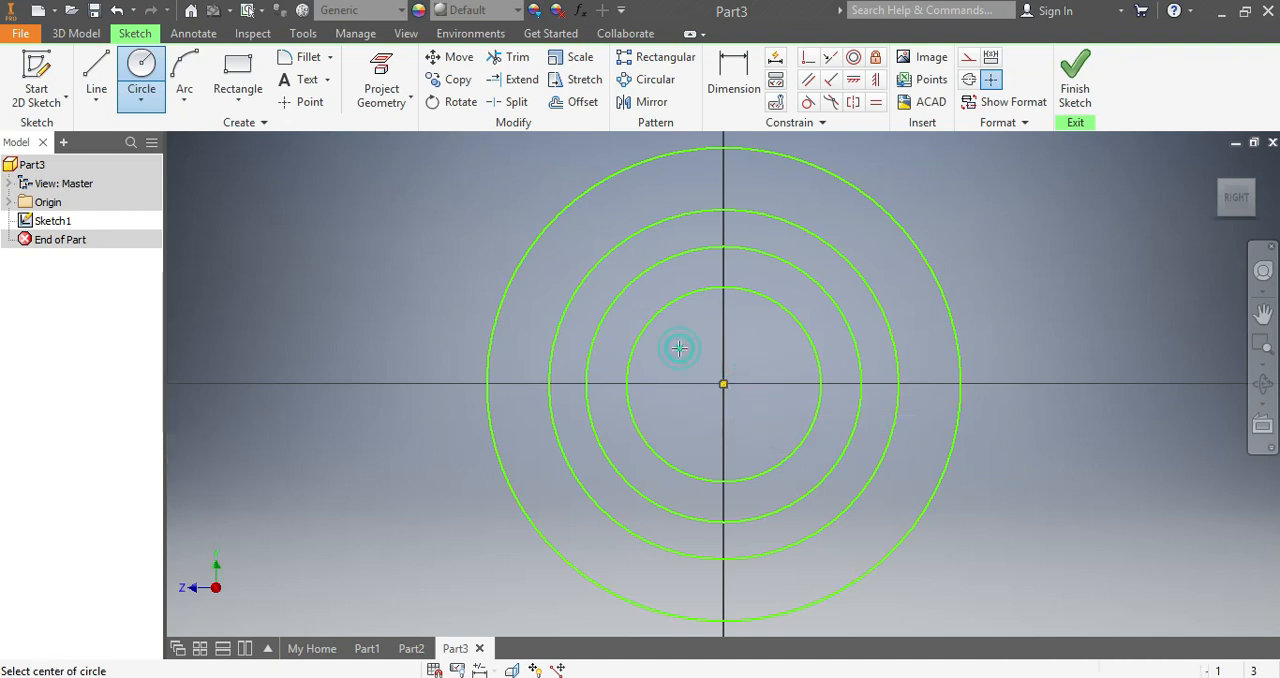
- Dimension the outermost circle with a diameter of 160 mm
{"action": "left_click", "coordinate": [734, 75]}
{"action": "left_click", "coordinate": [851, 182]}
{"action": "left_click", "coordinate": [991, 314]}
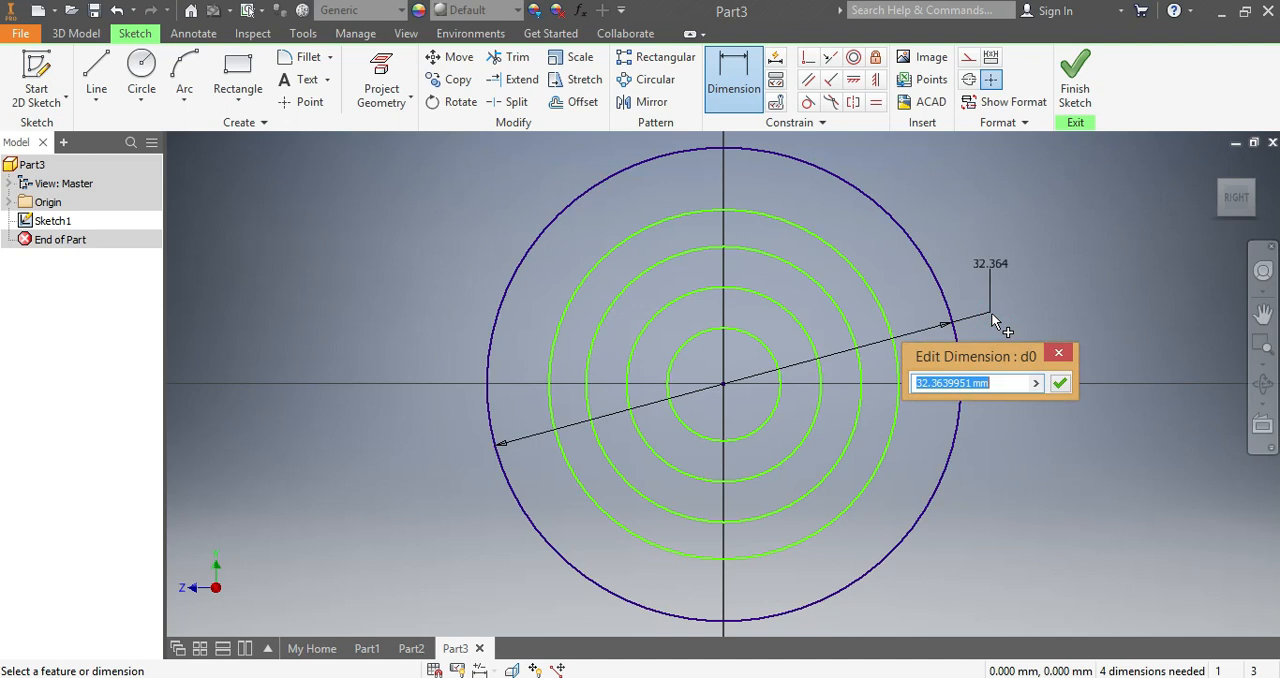
{"action": "type", "text": "160"}
{"action": "key", "text": "Return"}
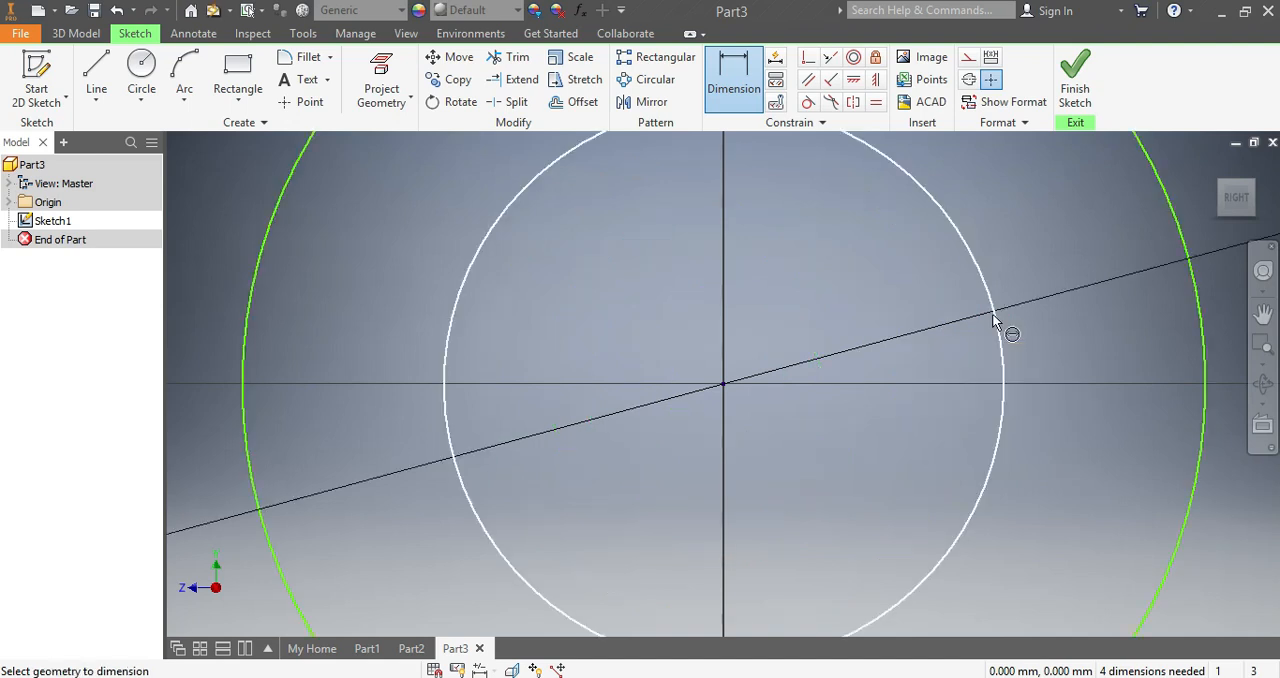
- Dimension the second-largest circle with a diameter of 60 mm
{"action": "scroll", "coordinate": [1144, 282], "scroll_direction": "down", "scroll_amount": 5}
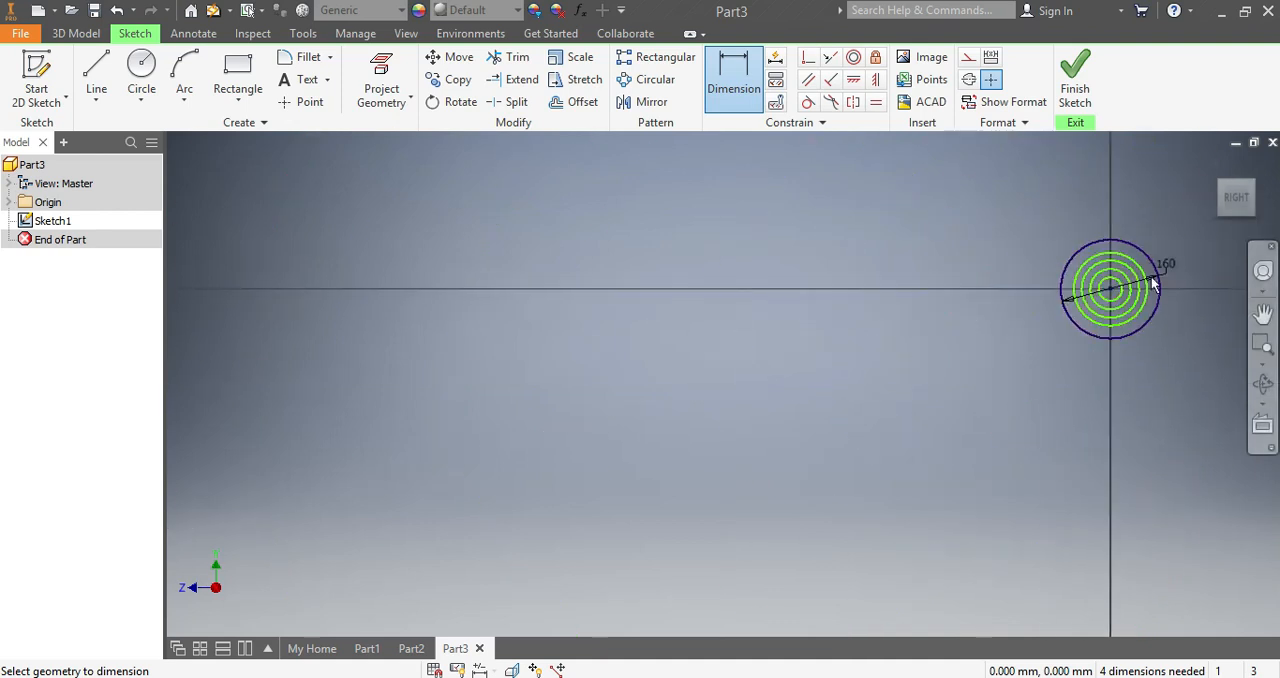
{"action": "scroll", "coordinate": [1196, 284], "scroll_direction": "up", "scroll_amount": 4}
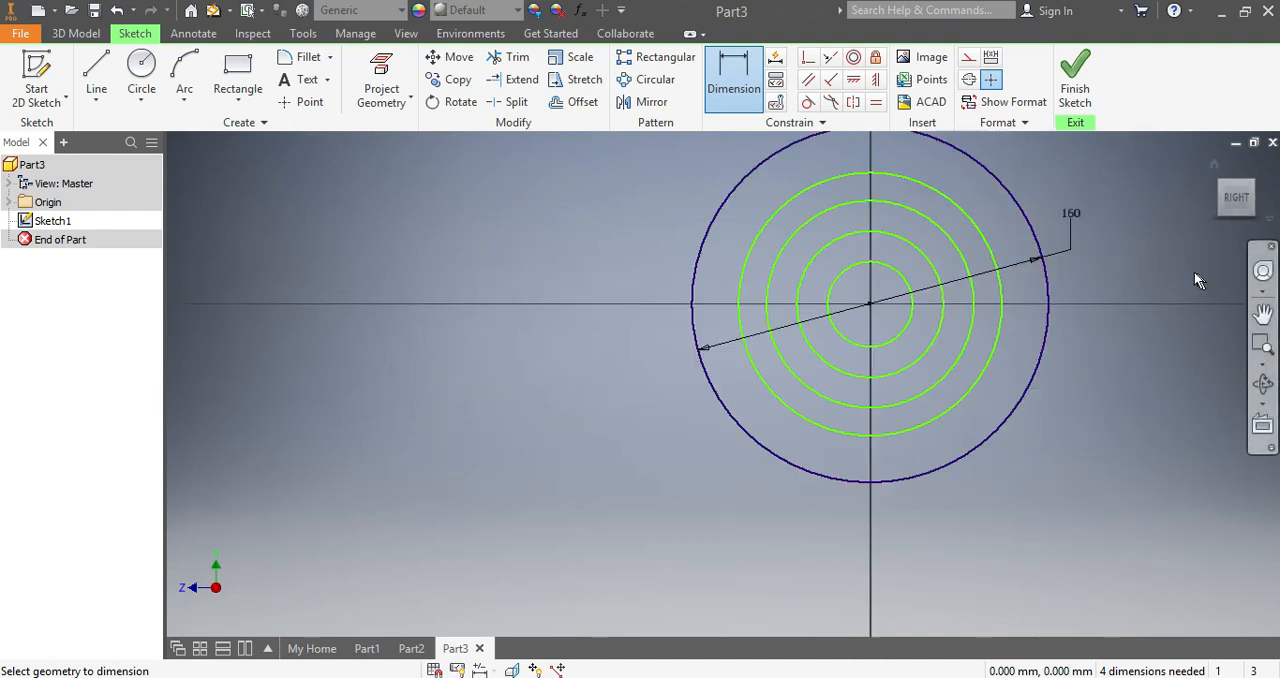
{"action": "left_click", "coordinate": [996, 337]}
{"action": "left_click", "coordinate": [1053, 388]}
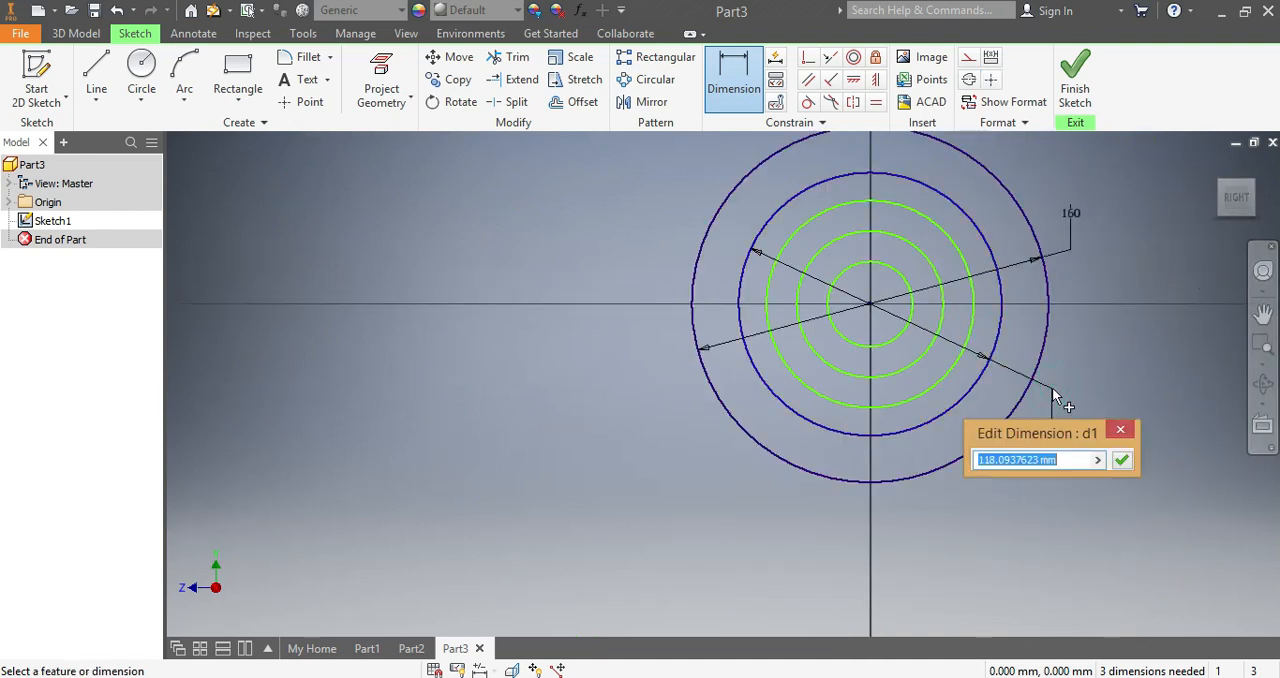
{"action": "type", "text": "60"}
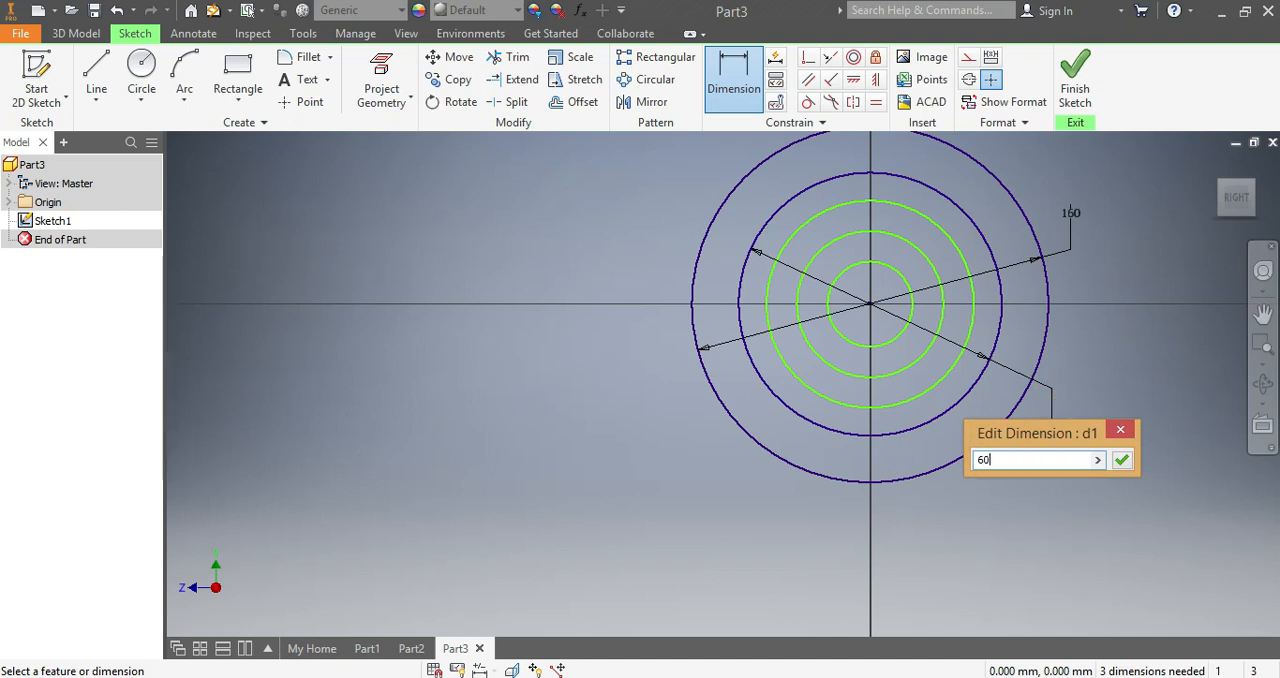
{"action": "key", "text": "Return"}
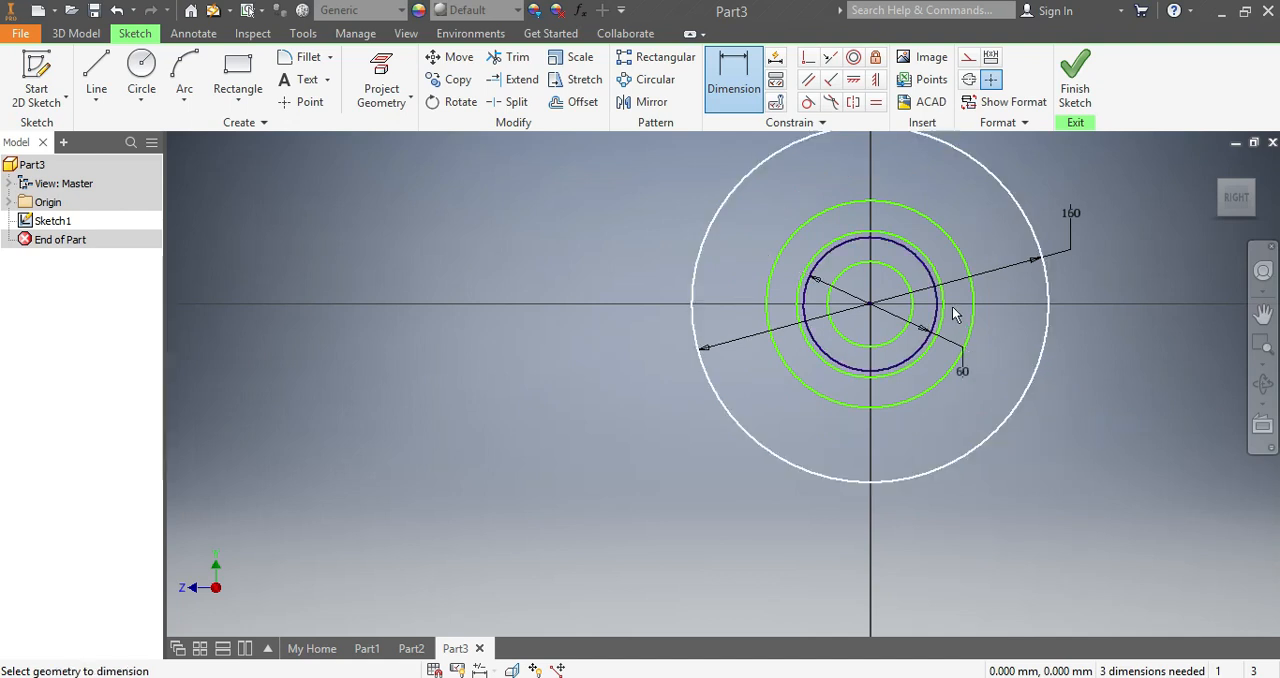
- Dimension the circle just outside the 60 mm circle with a diameter of 40 mm
{"action": "scroll", "coordinate": [962, 300], "scroll_direction": "down", "scroll_amount": 2}
{"action": "left_click", "coordinate": [922, 370]}
{"action": "left_click", "coordinate": [1043, 412]}
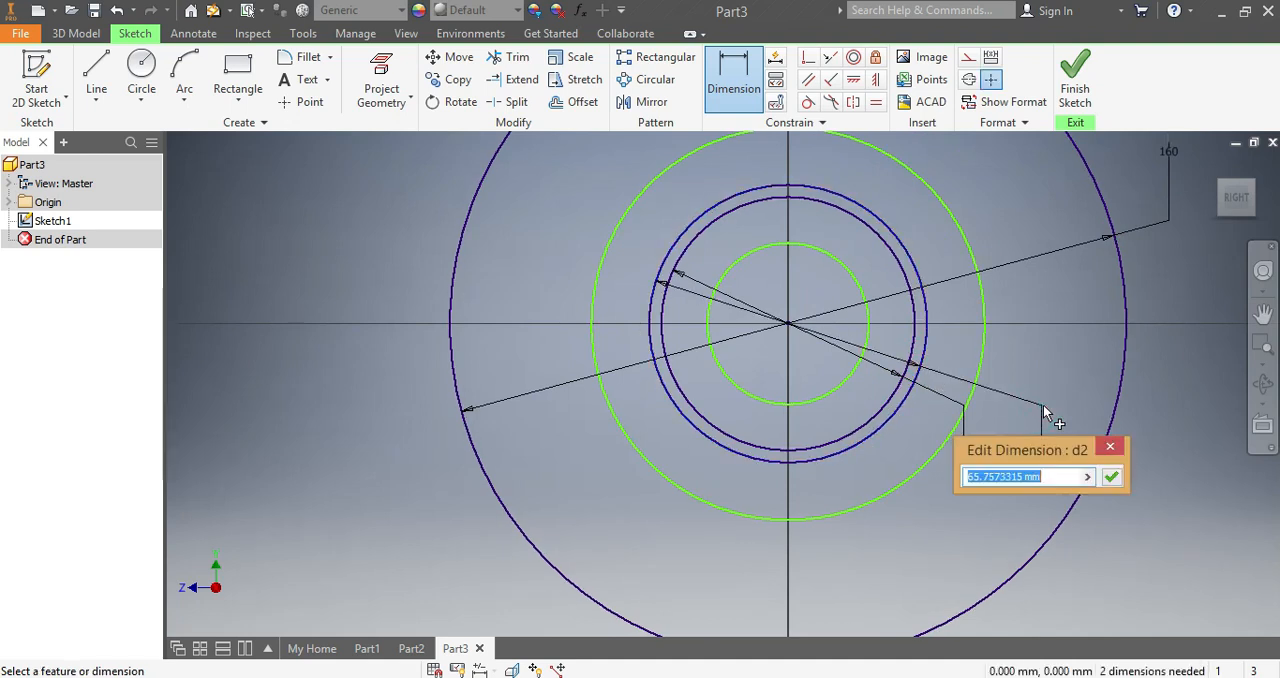
{"action": "type", "text": "40"}
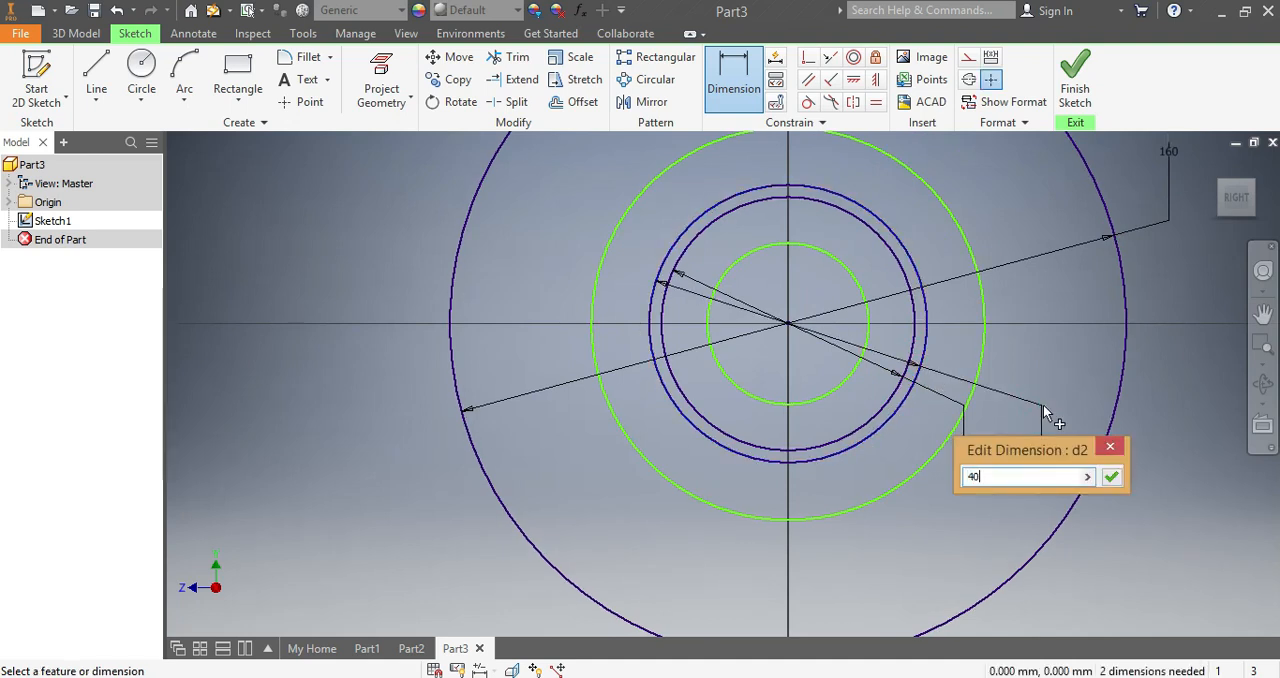
{"action": "key", "text": "Return"}
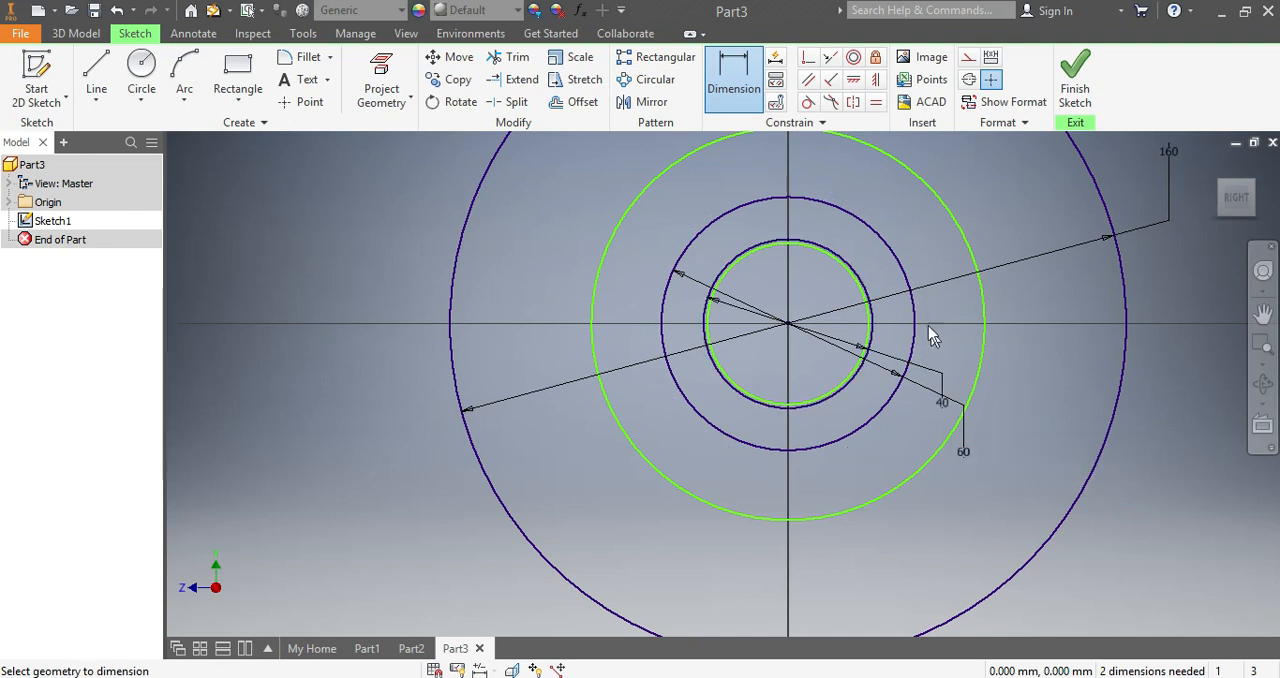
- Dimension the undimensioned circle between the 60 mm and 160 mm circles with a diameter of 25 mm
{"action": "left_click", "coordinate": [971, 252]}
{"action": "left_click", "coordinate": [1041, 405]}
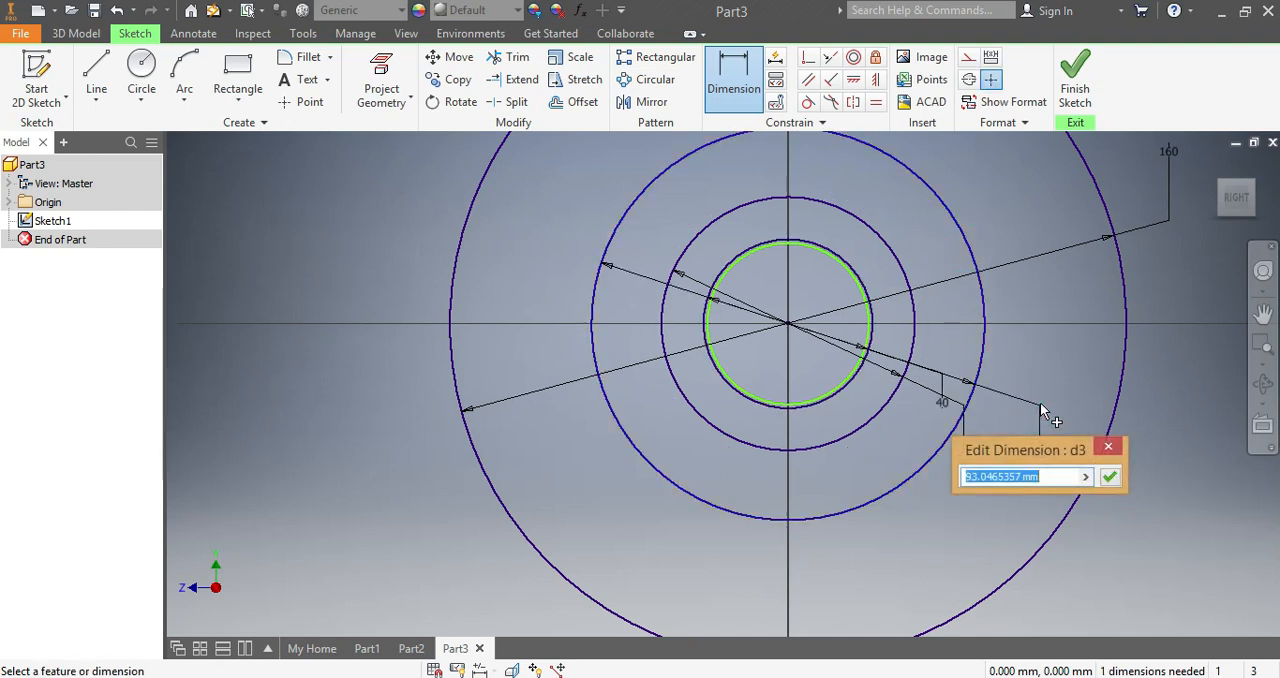
{"action": "type", "text": "25"}
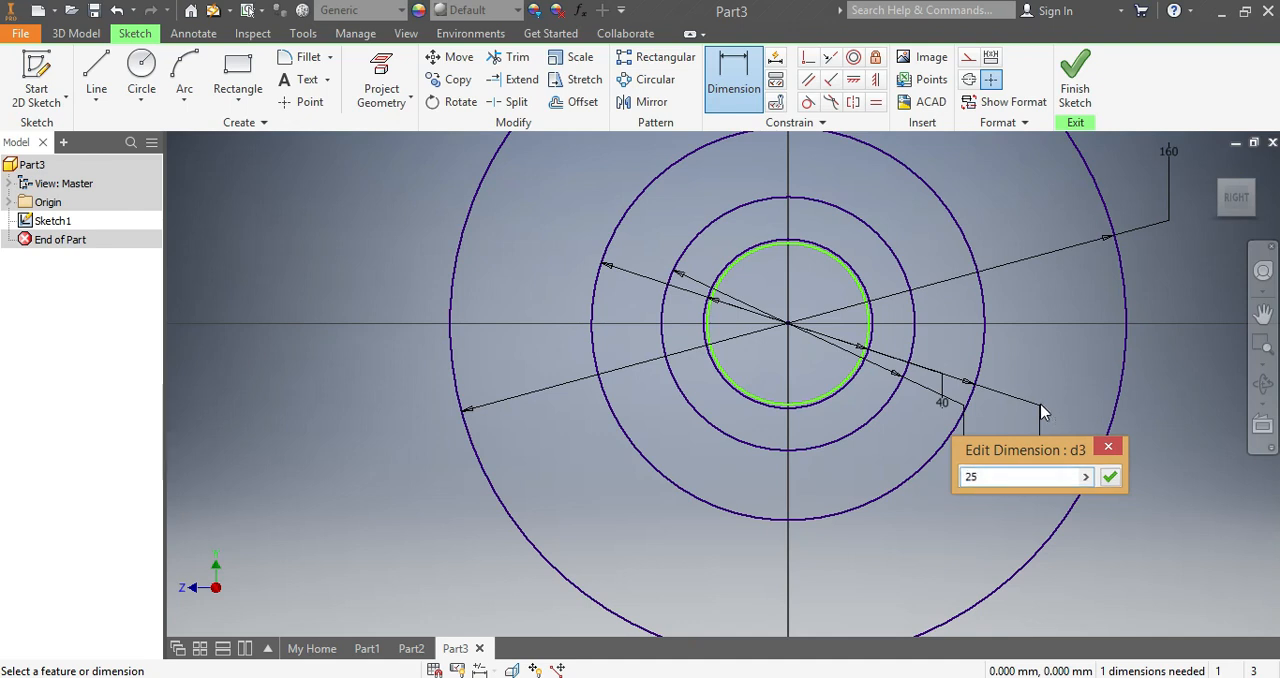
{"action": "key", "text": "Return"}
- Delete the leftover undimensioned circle just inside the 40 mm circle
{"action": "scroll", "coordinate": [950, 260], "scroll_direction": "down", "scroll_amount": 5}
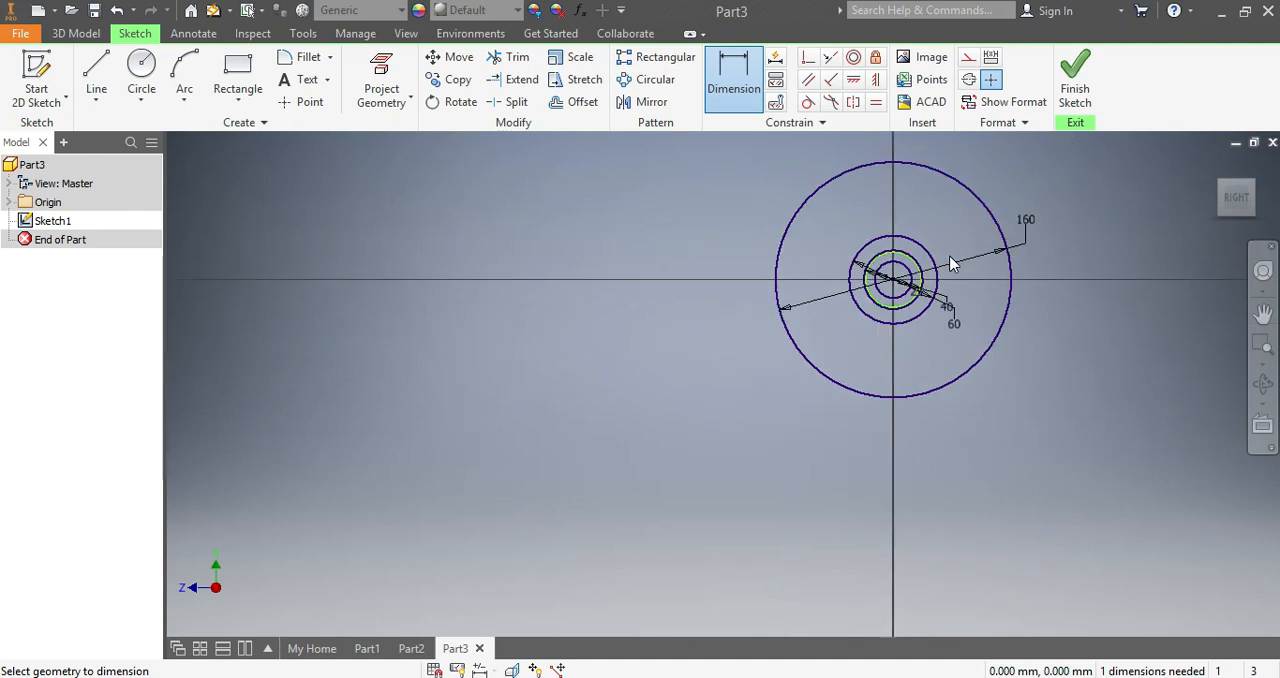
{"action": "scroll", "coordinate": [1030, 180], "scroll_direction": "up", "scroll_amount": 5}
{"action": "scroll", "coordinate": [566, 542], "scroll_direction": "up", "scroll_amount": 6}
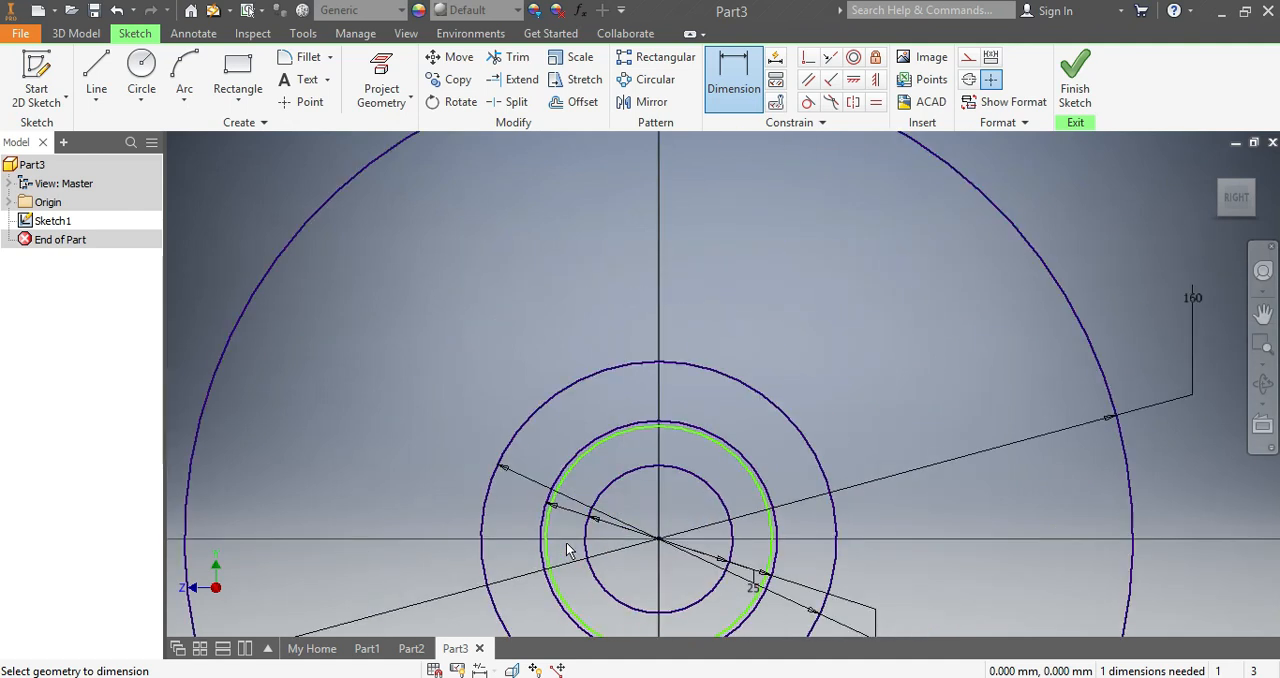
{"action": "key", "text": "Escape"}
{"action": "left_click", "coordinate": [591, 266]}
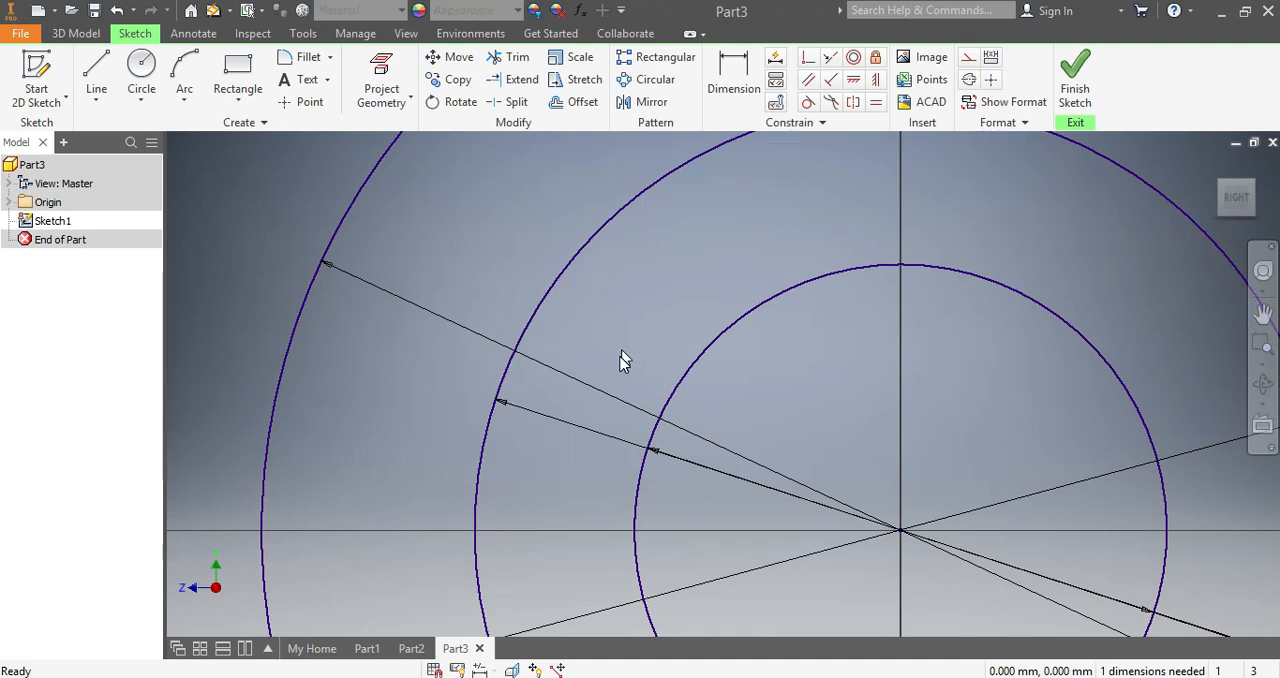
- Draw a horizontal line through the circles' centre, extending past the 160 mm circle on both sides
{"action": "scroll", "coordinate": [623, 357], "scroll_direction": "down", "scroll_amount": 8}
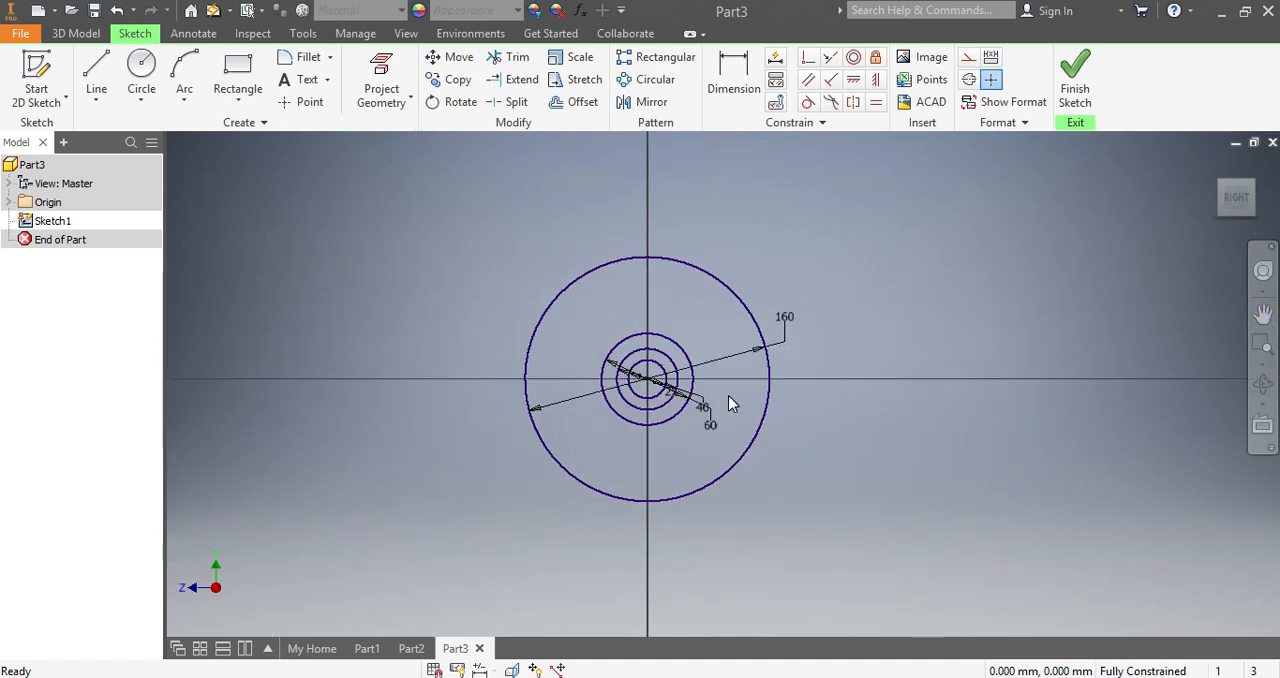
{"action": "scroll", "coordinate": [728, 395], "scroll_direction": "up", "scroll_amount": 3}
{"action": "left_click", "coordinate": [96, 72]}
{"action": "left_click", "coordinate": [195, 370]}
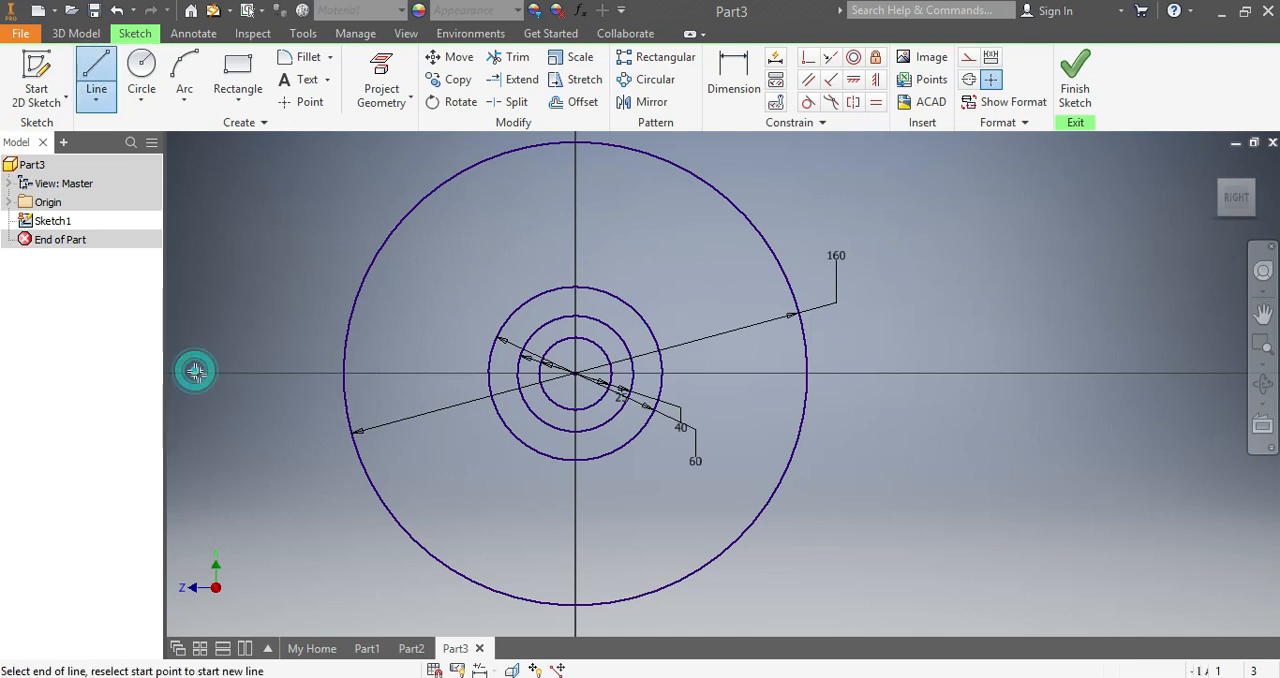
{"action": "left_click", "coordinate": [968, 374]}
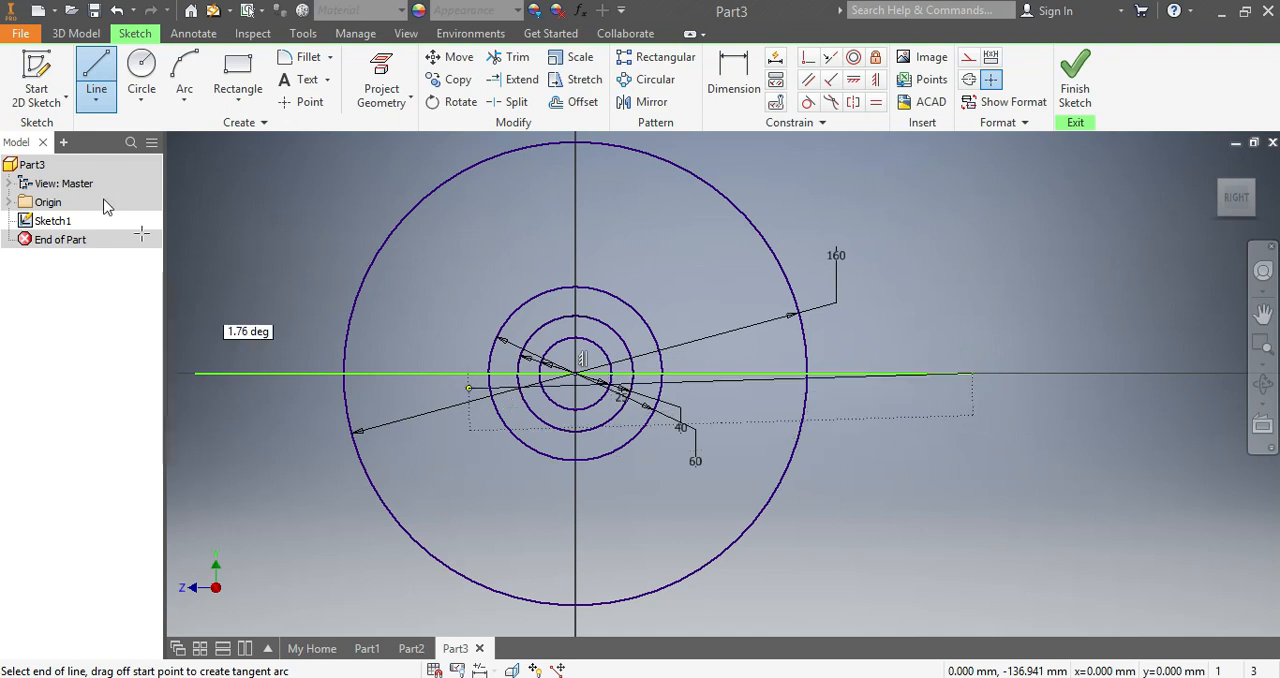
- Draw a circle about 15 mm in diameter, centred on the horizontal line between the 60 mm and 160 mm circles
{"action": "left_click", "coordinate": [141, 70]}
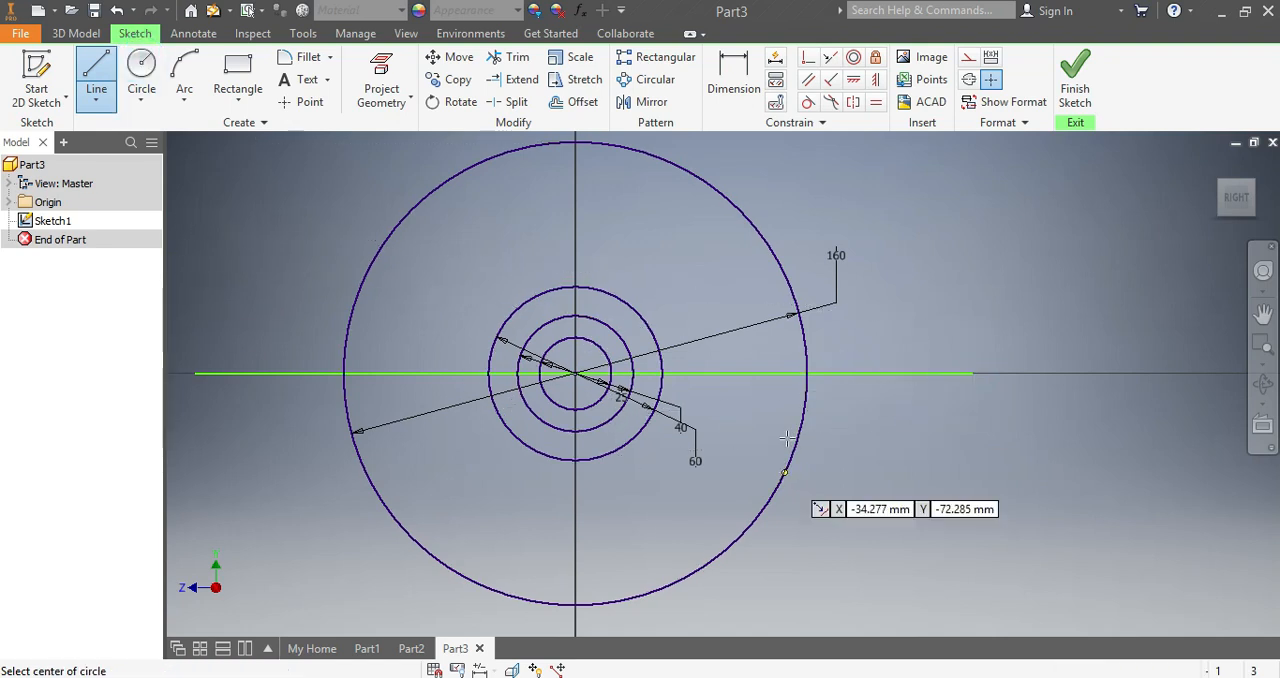
{"action": "left_click", "coordinate": [724, 374]}
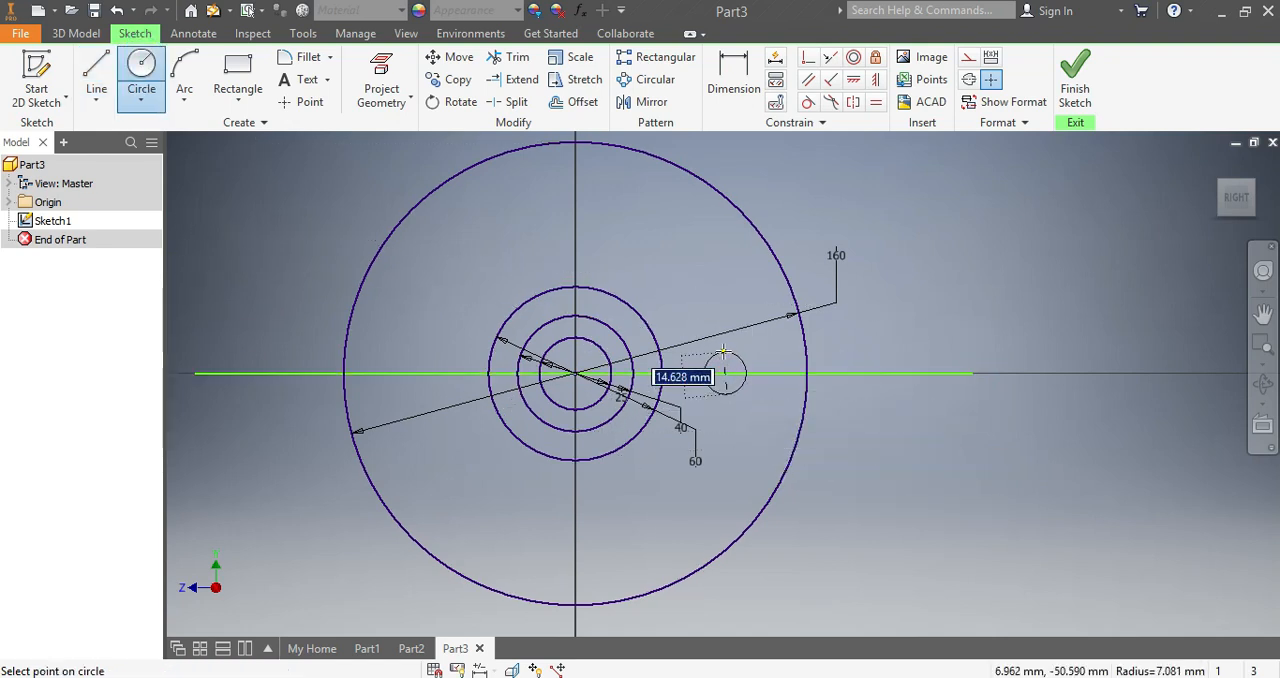
{"action": "left_click", "coordinate": [723, 352]}
- Dimension the small off-centre circle with a diameter of 15 mm
{"action": "left_click", "coordinate": [733, 78]}
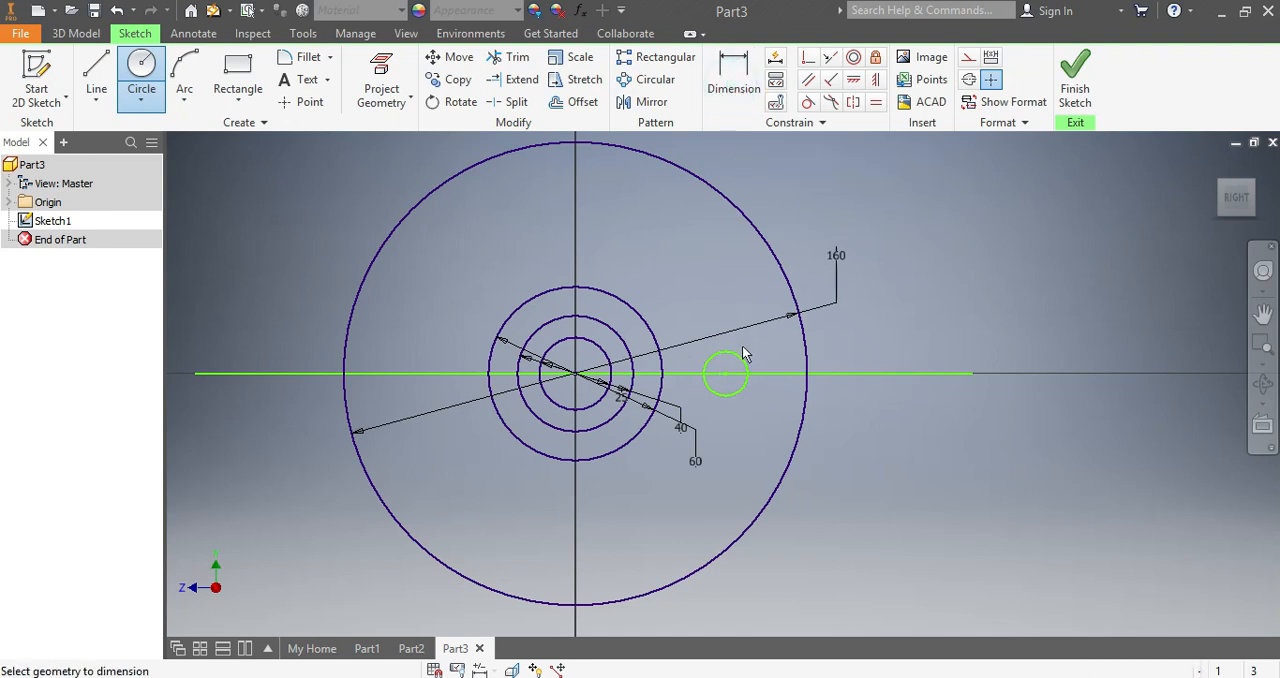
{"action": "left_click", "coordinate": [745, 368]}
{"action": "left_click", "coordinate": [923, 318]}
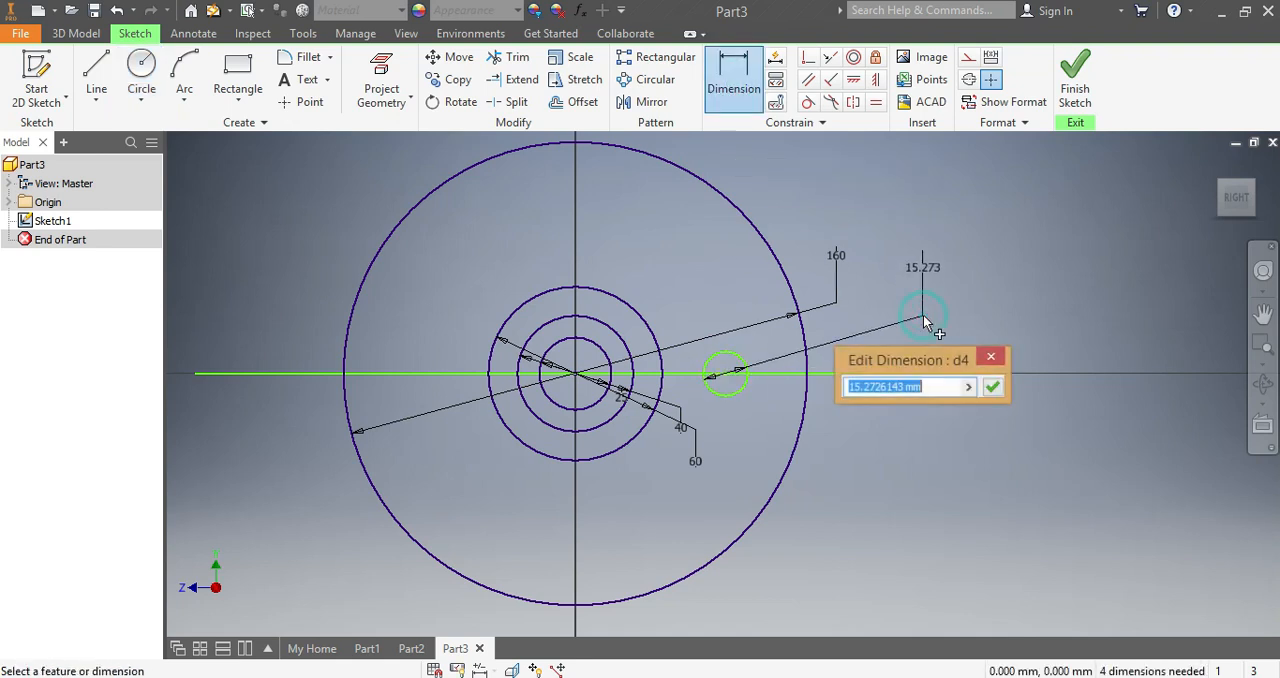
{"action": "type", "text": "1"}
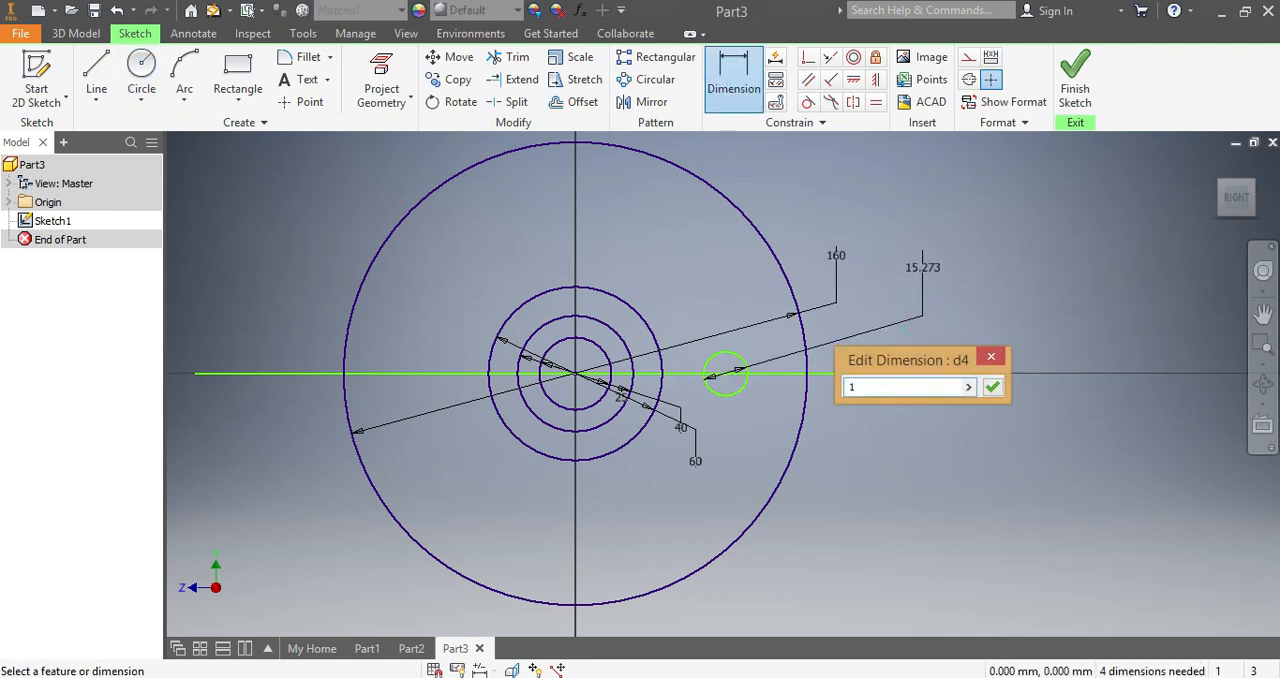
{"action": "type", "text": "5"}
{"action": "key", "text": "Return"}
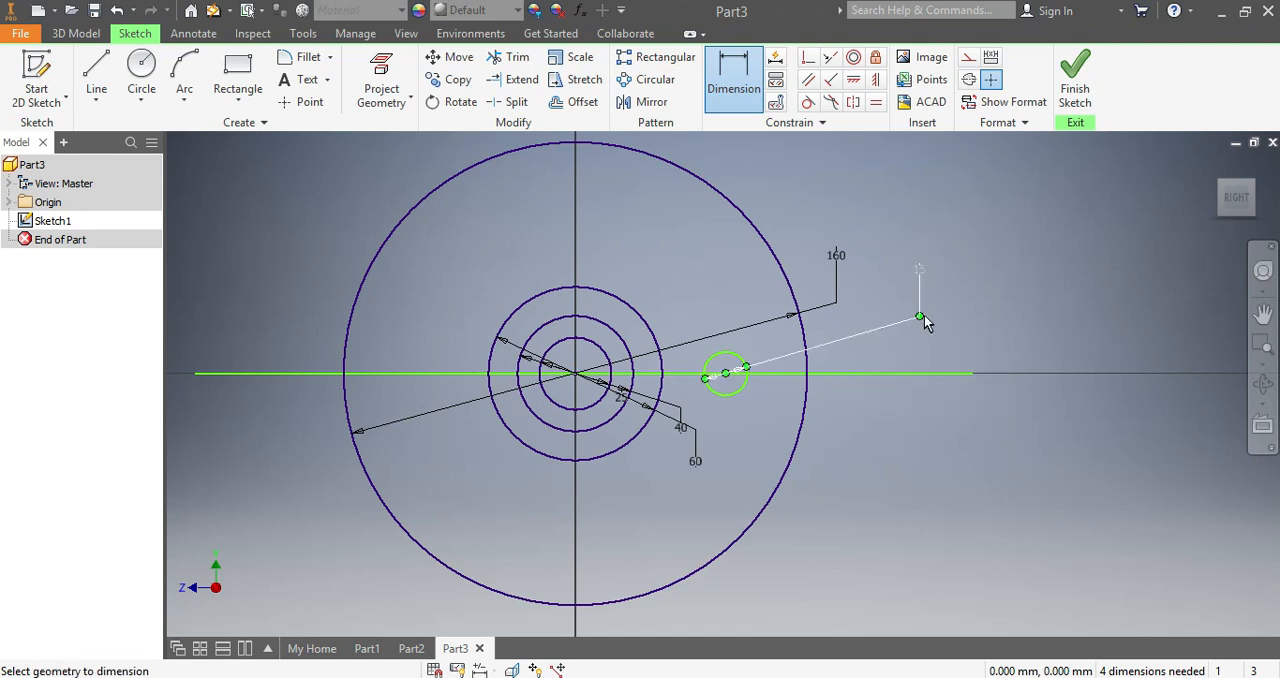
- Using Part2 as reference, draw two outward-diverging lines in Part3 from the upper and lower edges of the 60 mm circle past the 160 mm circle
{"action": "left_click", "coordinate": [410, 649]}
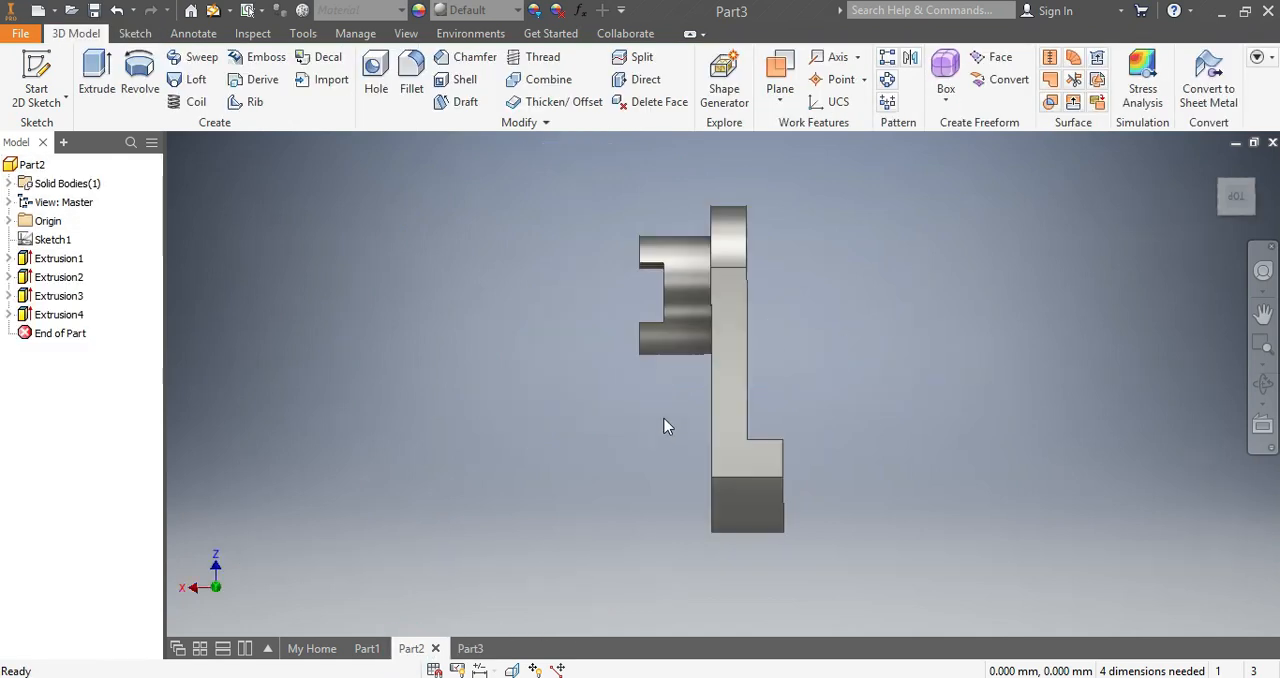
{"action": "left_click", "coordinate": [1237, 203]}
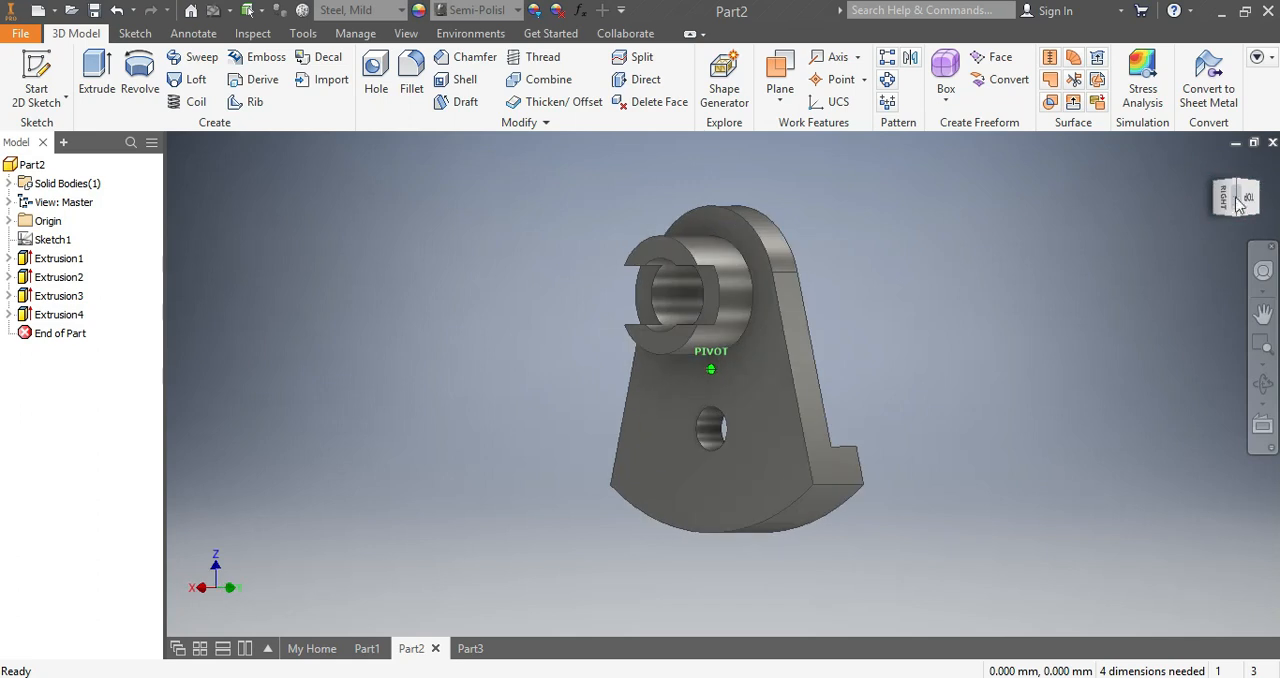
{"action": "left_click_drag", "start_coordinate": [470, 648], "coordinate": [453, 595]}
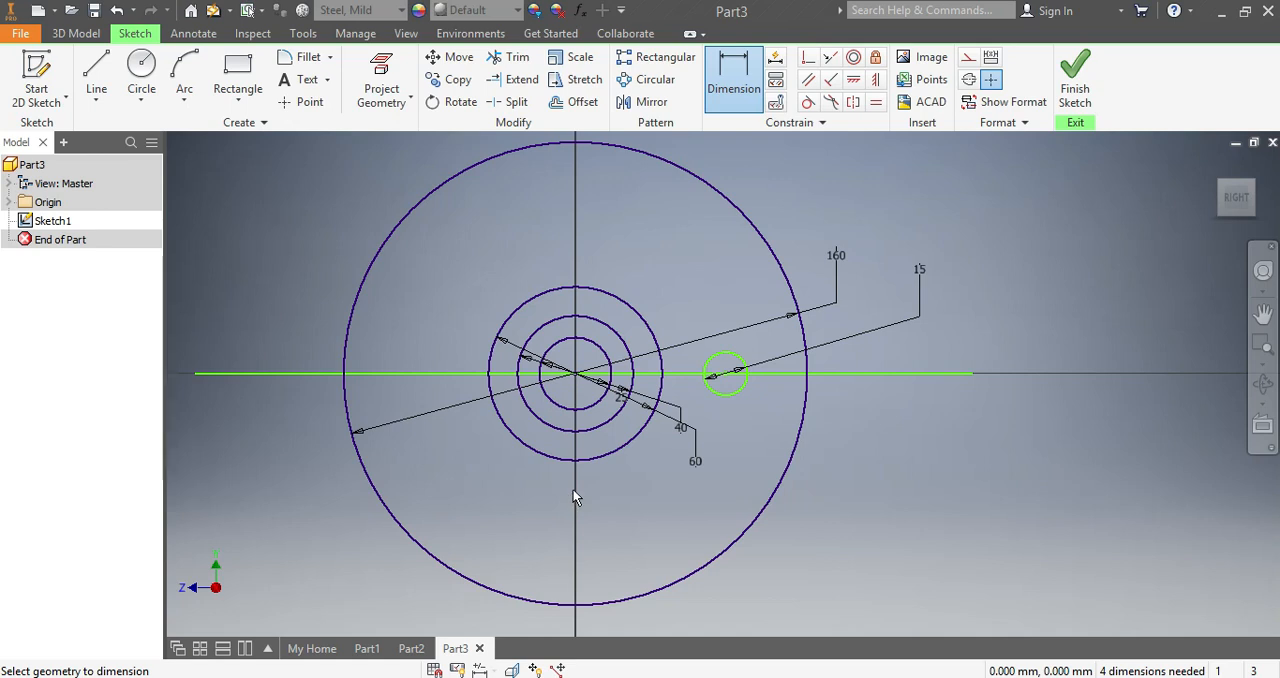
{"action": "left_click", "coordinate": [96, 68]}
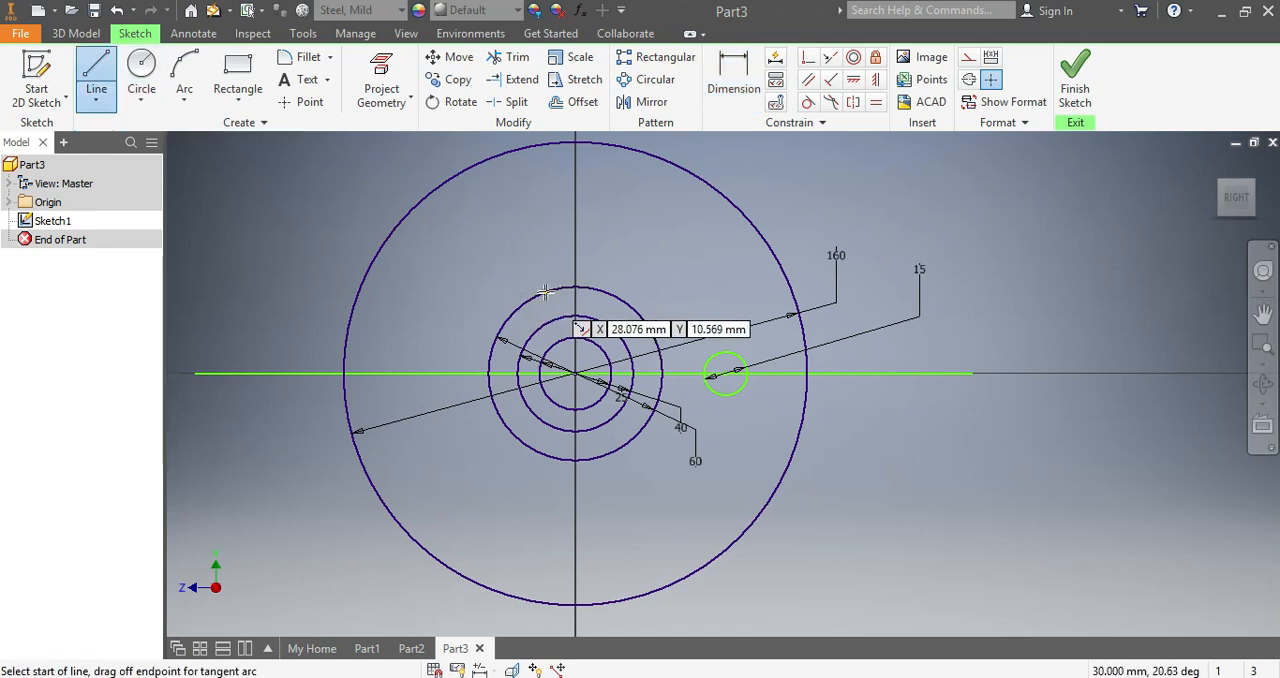
{"action": "left_click", "coordinate": [575, 287]}
{"action": "left_click", "coordinate": [917, 238]}
{"action": "key", "text": "Escape"}
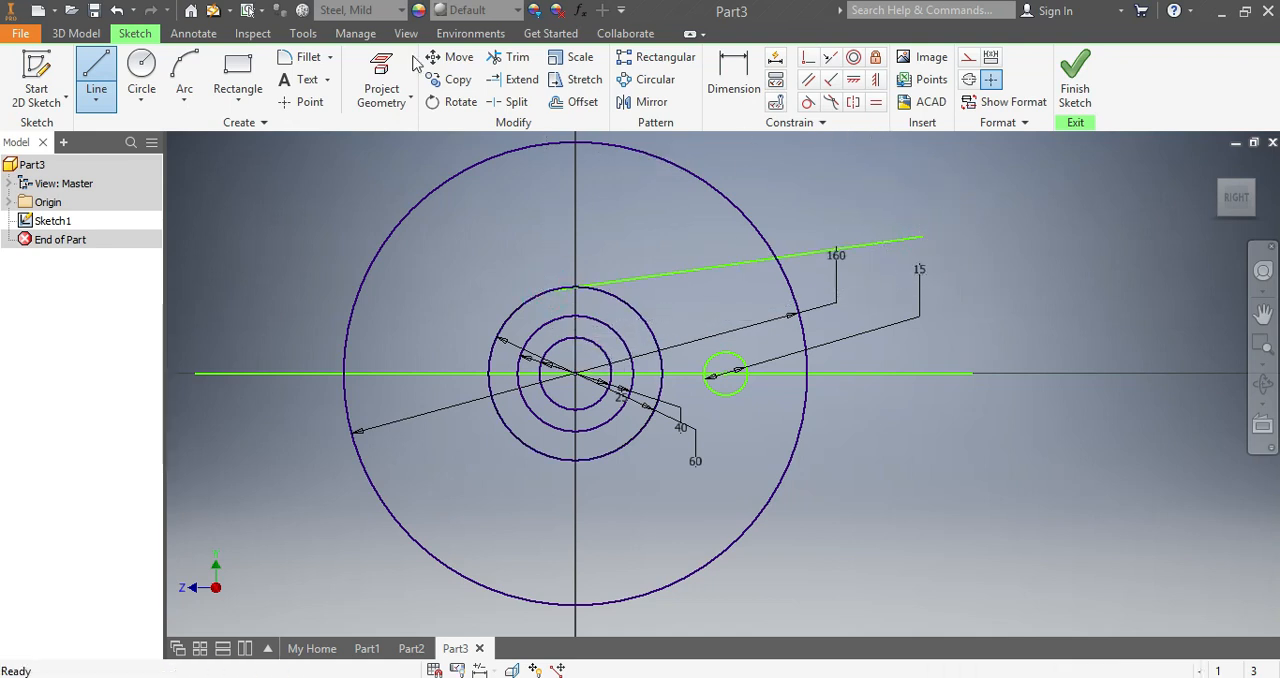
{"action": "left_click", "coordinate": [96, 76]}
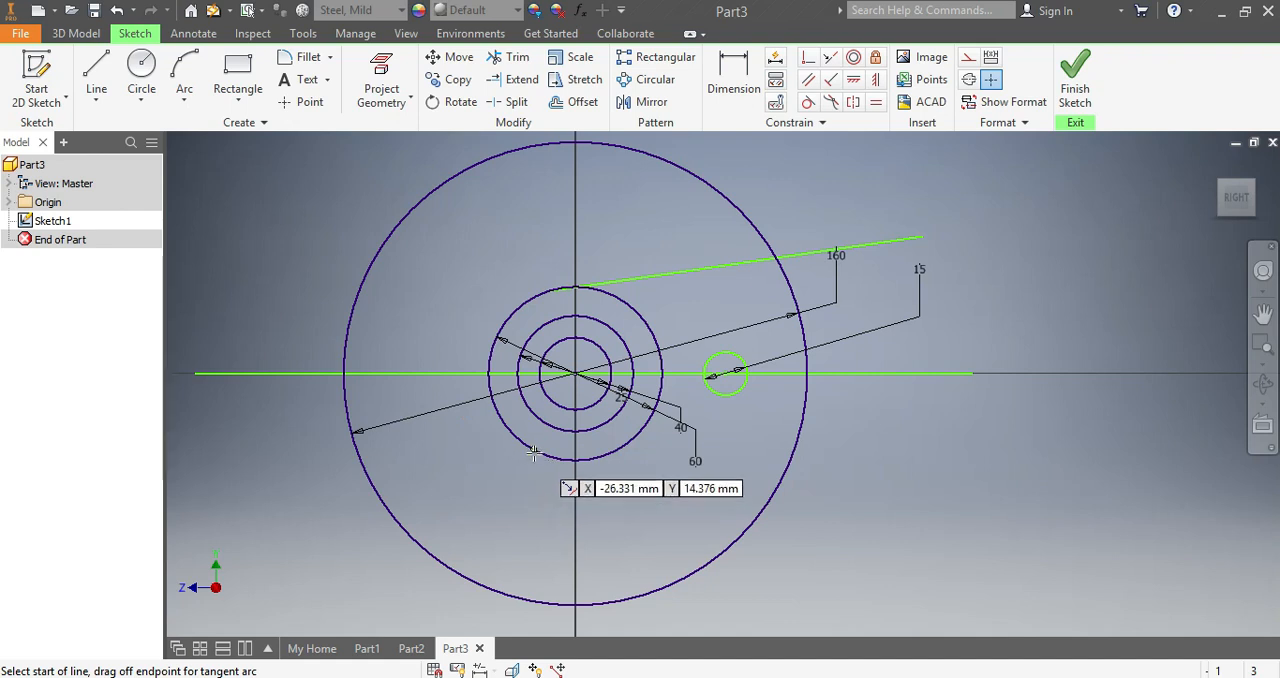
{"action": "left_click", "coordinate": [575, 461]}
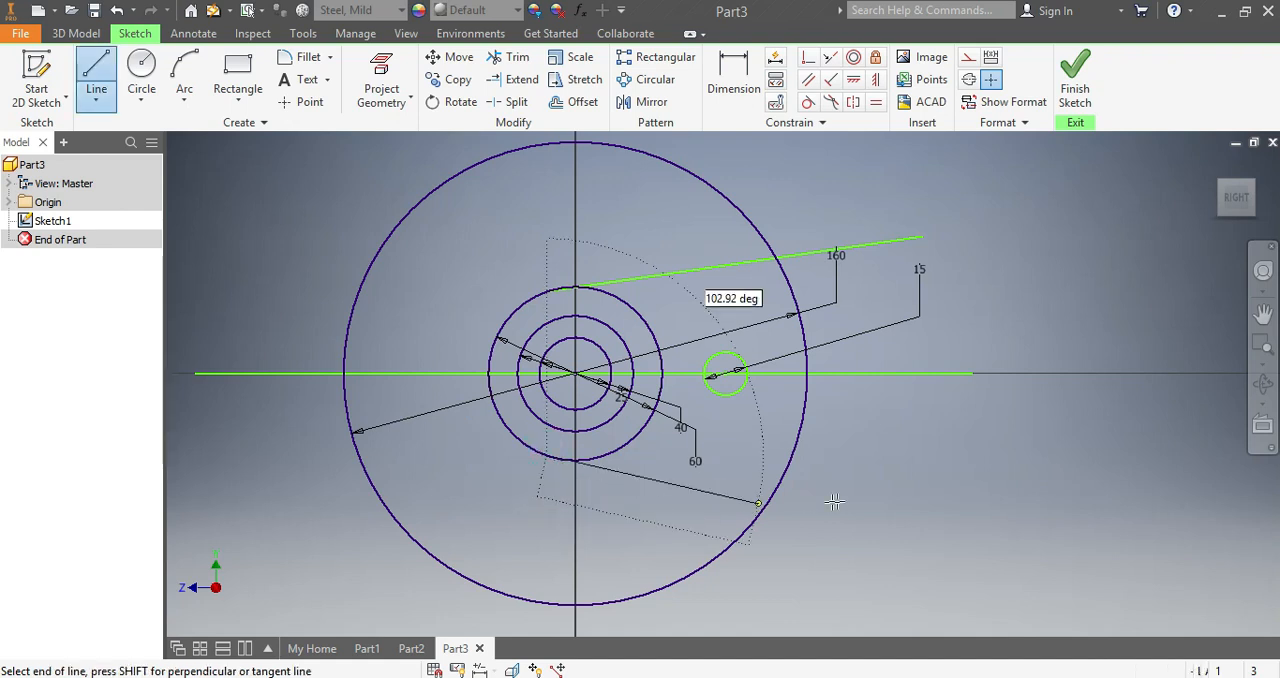
{"action": "left_click", "coordinate": [920, 489]}
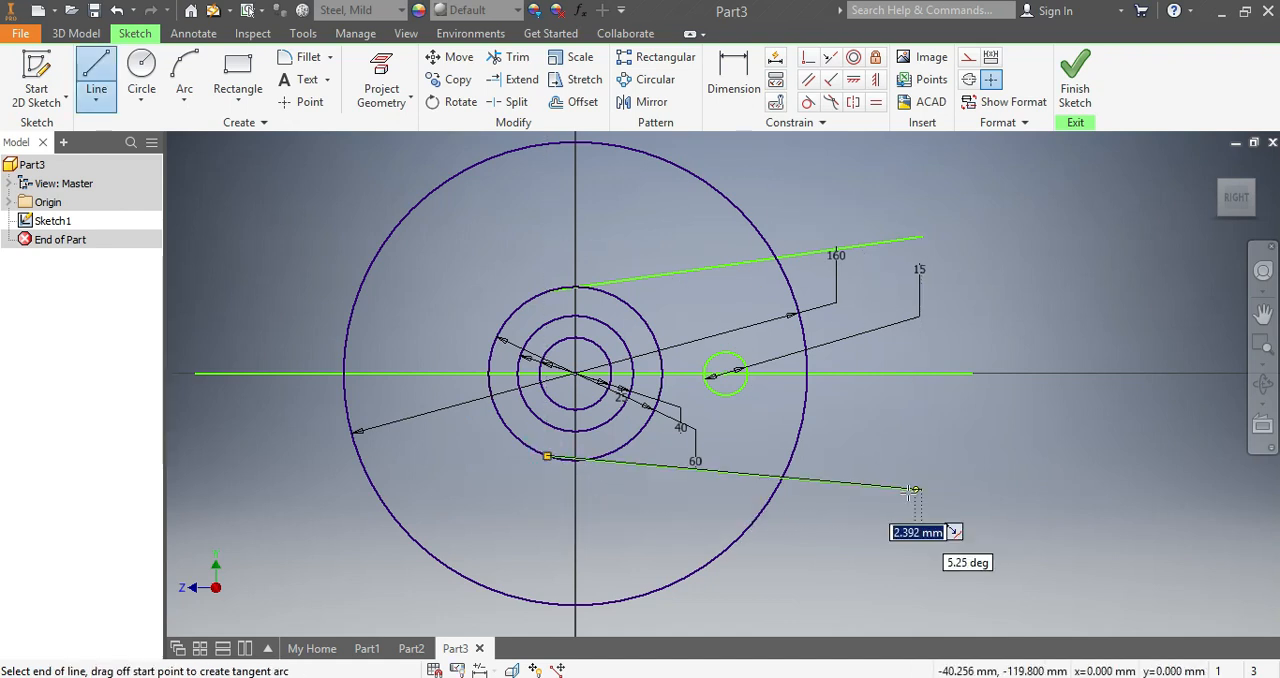
- Make the upper and lower slanted lines tangent to the 60 mm circle
{"action": "left_click", "coordinate": [808, 101]}
{"action": "left_click", "coordinate": [634, 278]}
{"action": "left_click", "coordinate": [614, 295]}
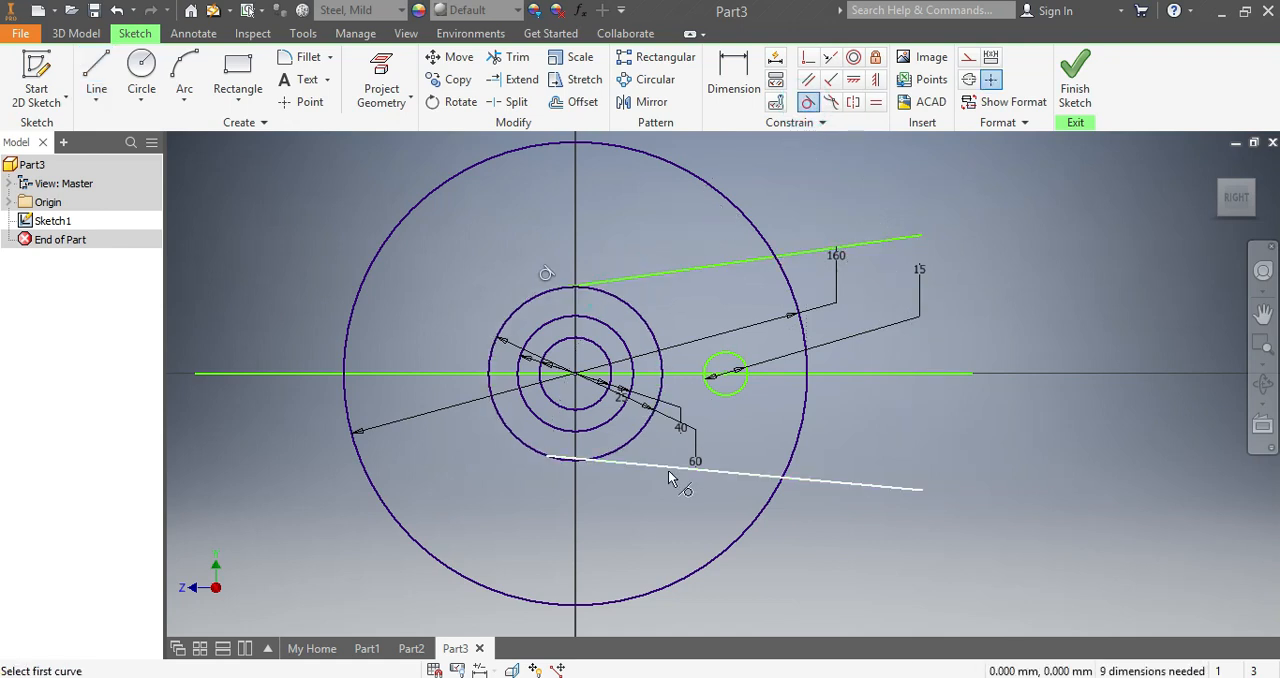
{"action": "left_click", "coordinate": [629, 465]}
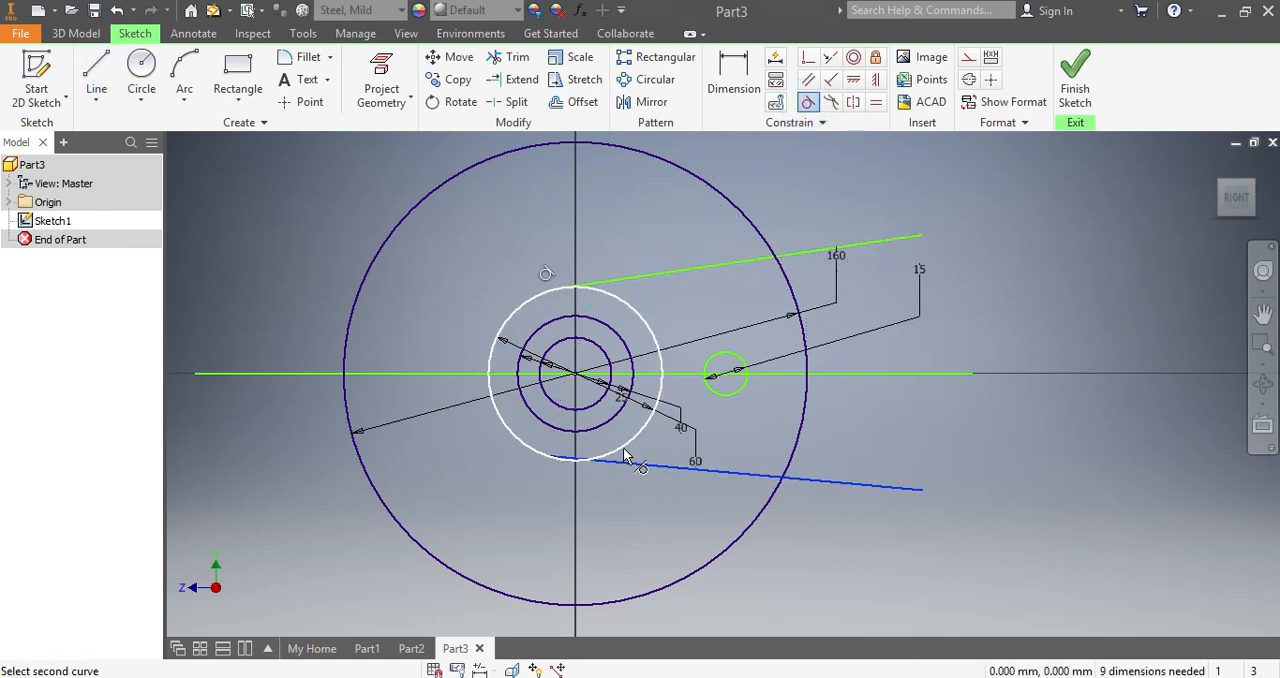
{"action": "left_click", "coordinate": [623, 450]}
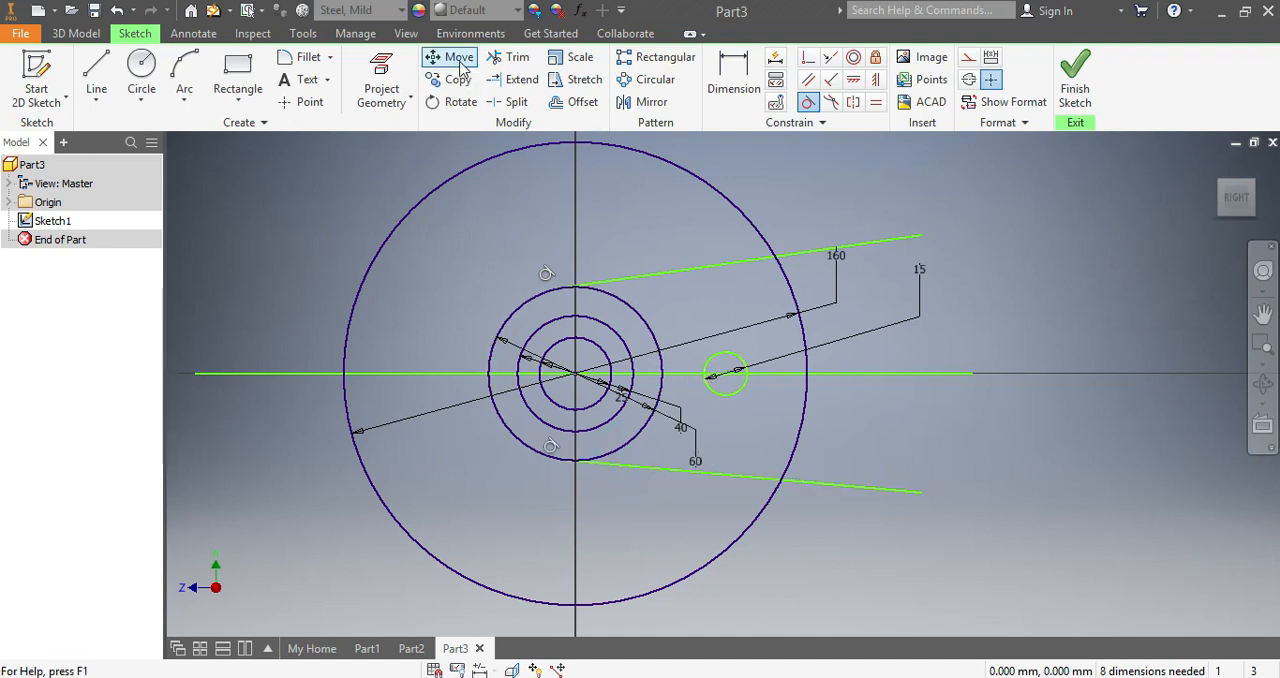
- Dimension the angle between the two slanted lines as 30 degrees
{"action": "left_click", "coordinate": [737, 76]}
{"action": "left_click", "coordinate": [800, 254]}
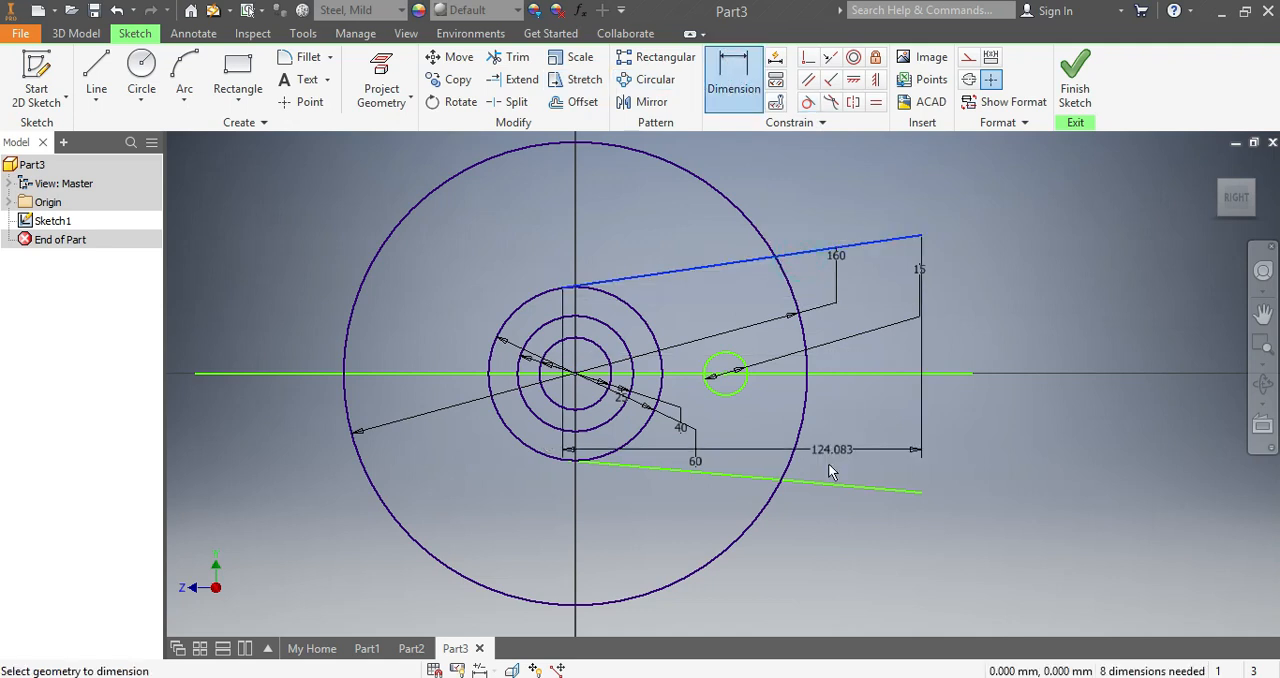
{"action": "left_click", "coordinate": [827, 483]}
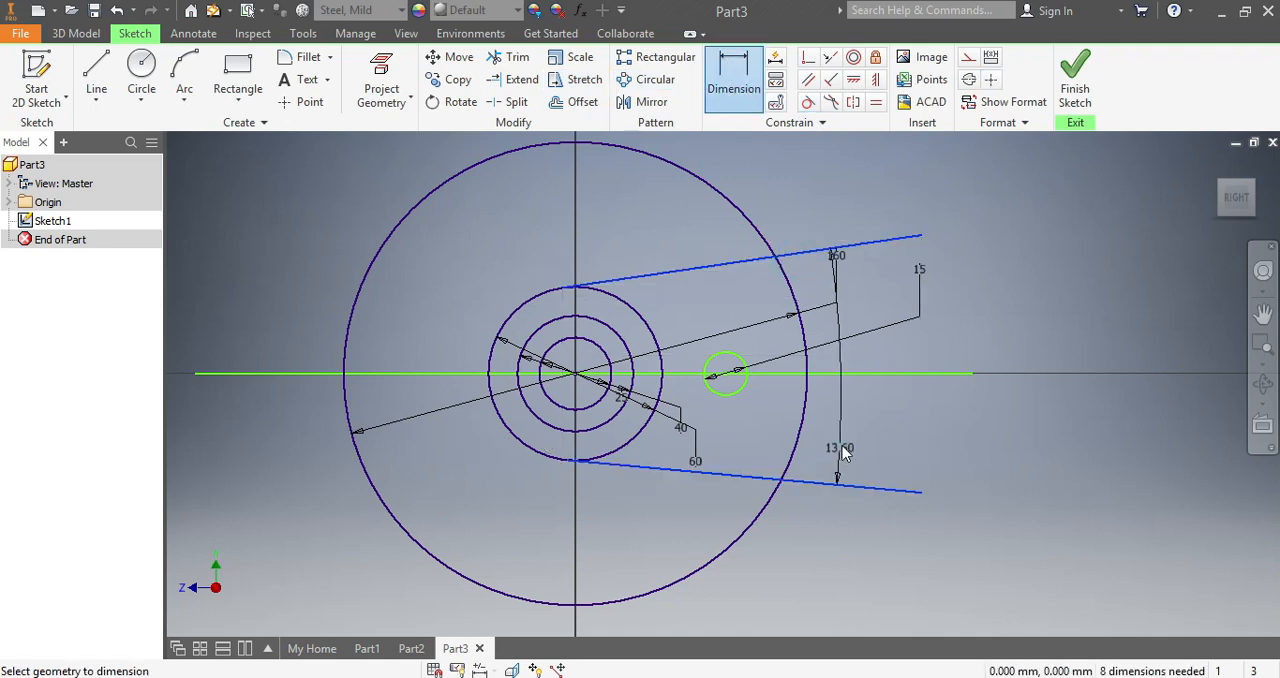
{"action": "left_click", "coordinate": [842, 449]}
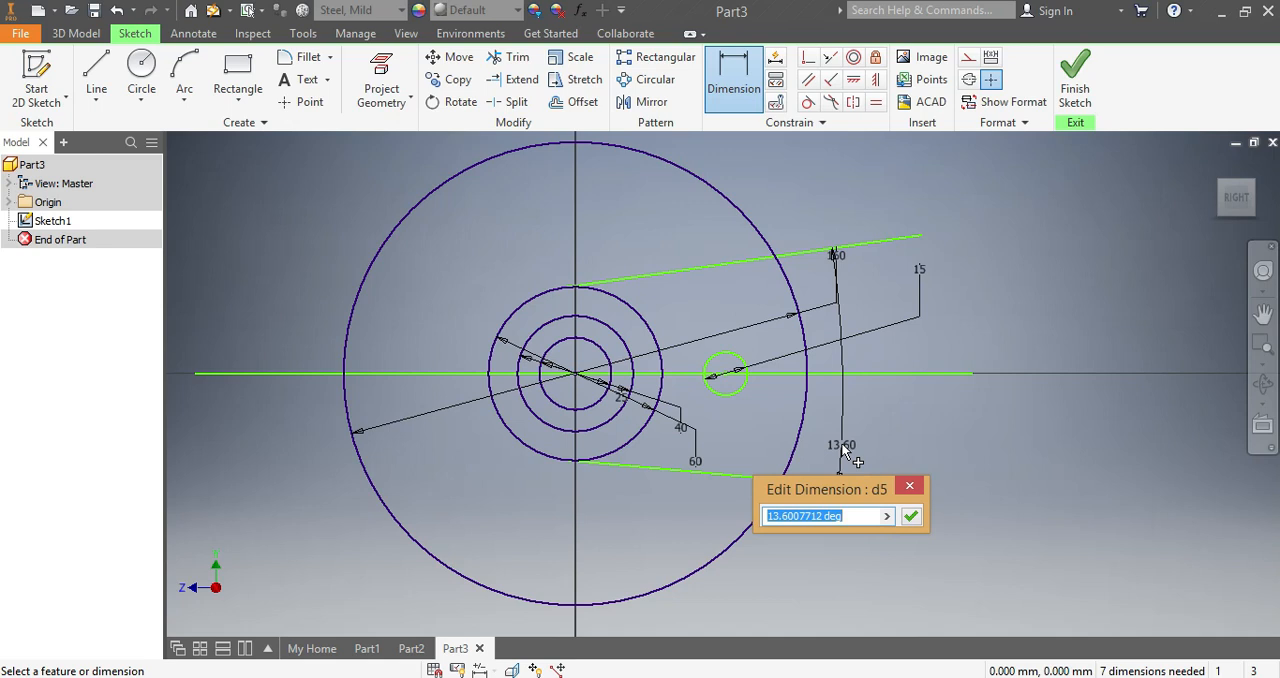
{"action": "type", "text": "30"}
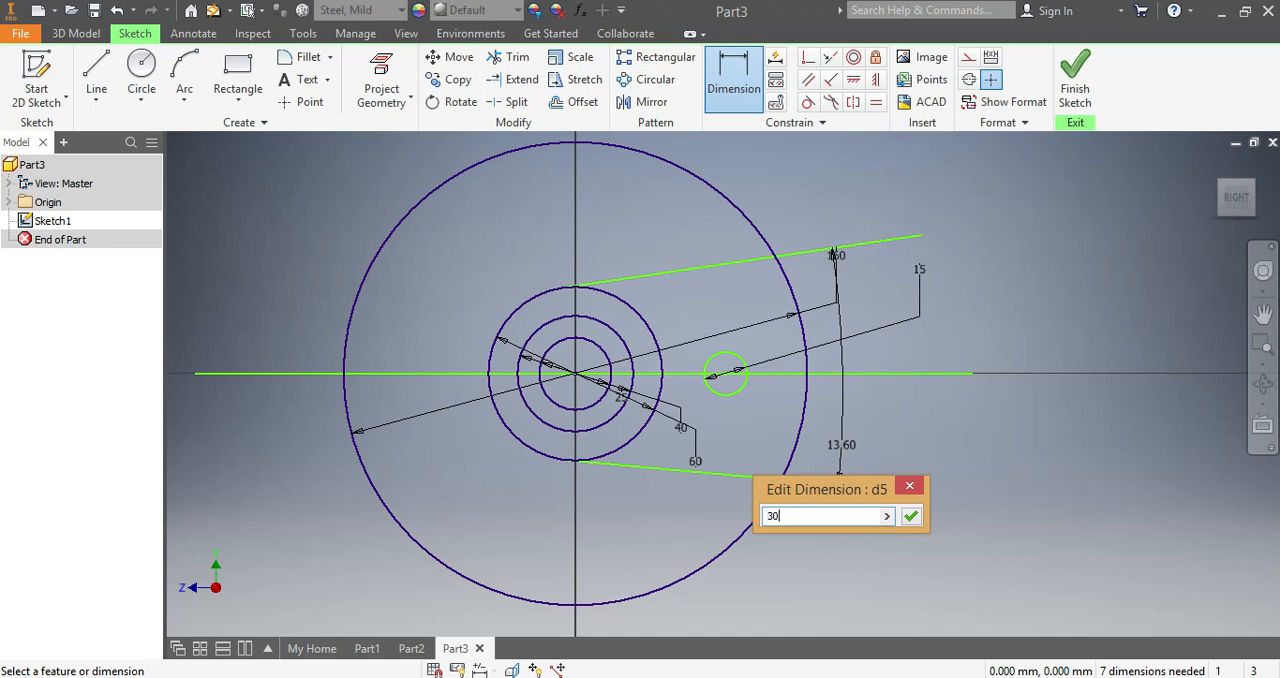
{"action": "key", "text": "Return"}
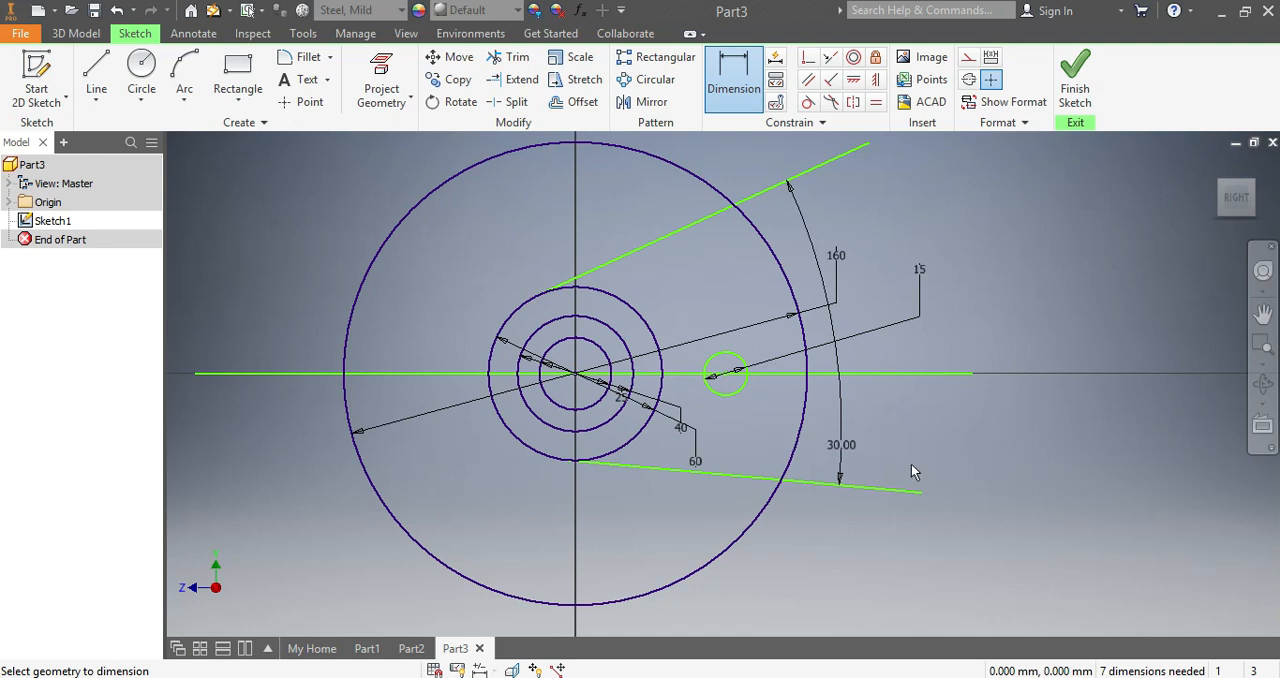
- Dimension the angle between the lower slanted line and the horizontal line as 15 degrees
{"action": "left_click", "coordinate": [858, 486]}
{"action": "left_click", "coordinate": [866, 373]}
{"action": "left_click", "coordinate": [876, 416]}
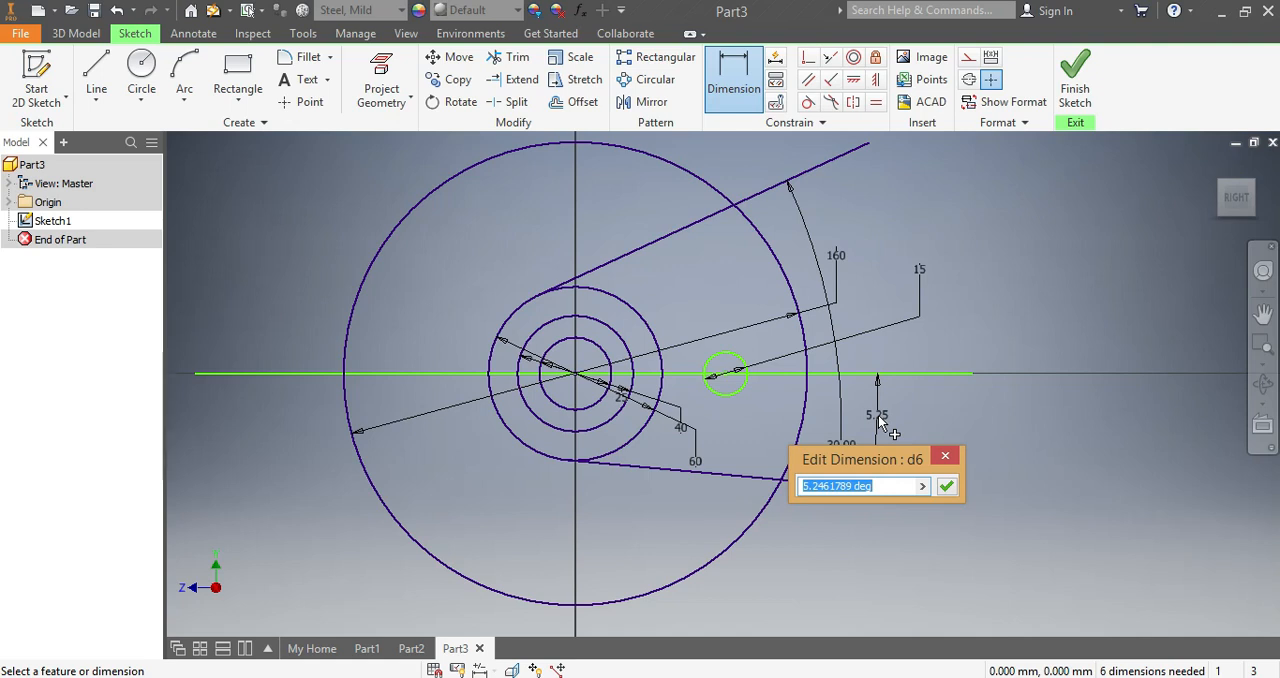
{"action": "type", "text": "1"}
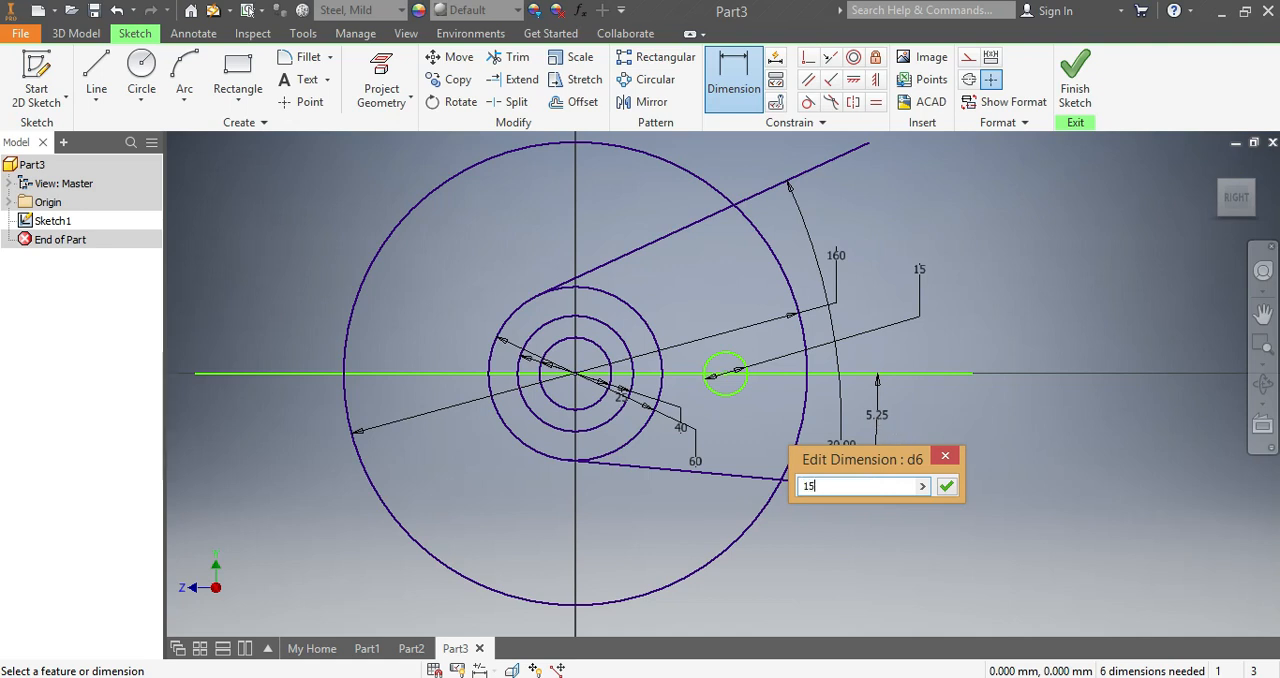
{"action": "type", "text": "5"}
{"action": "key", "text": "Return"}
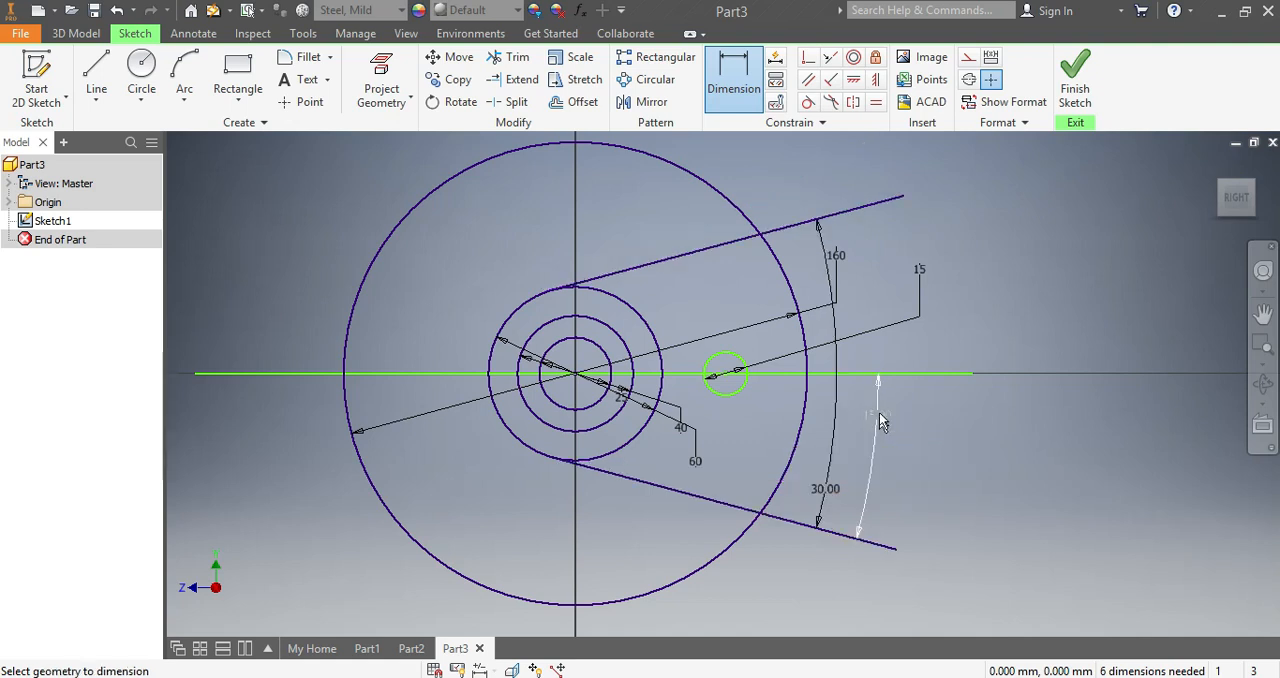
- Draw a circle about 139 mm in diameter, concentric with and just inside the 160 mm circle
{"action": "left_click", "coordinate": [141, 68]}
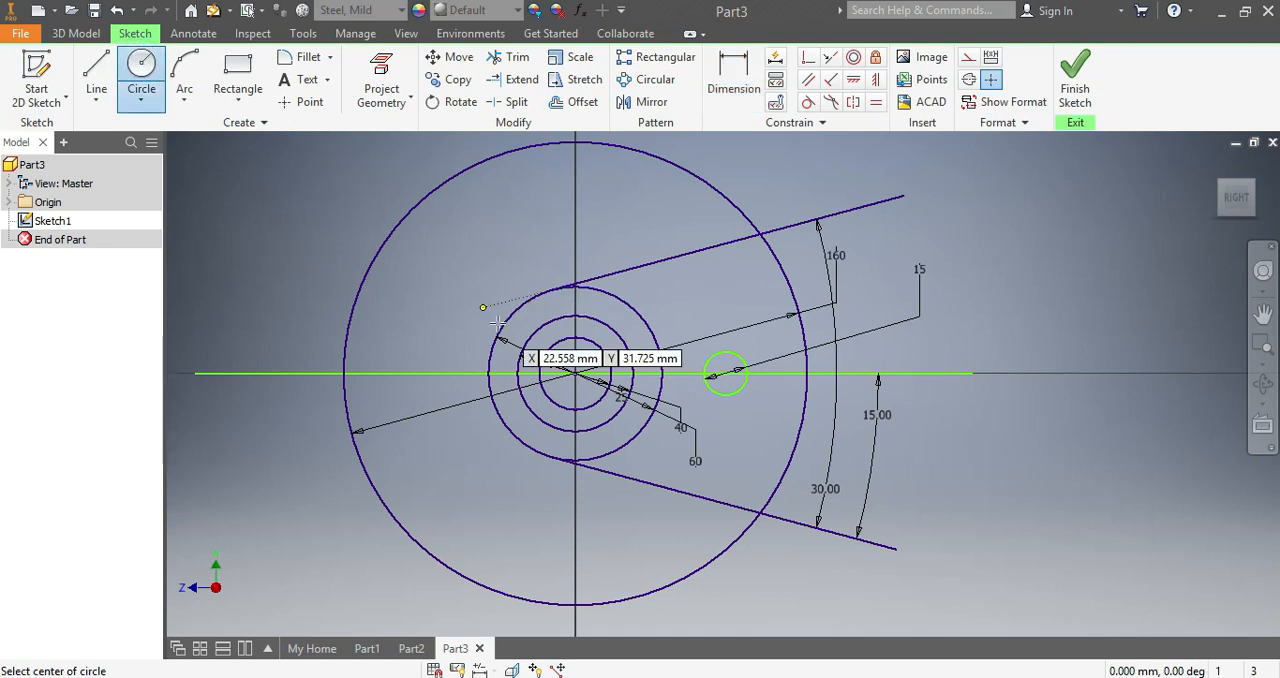
{"action": "left_click", "coordinate": [576, 374]}
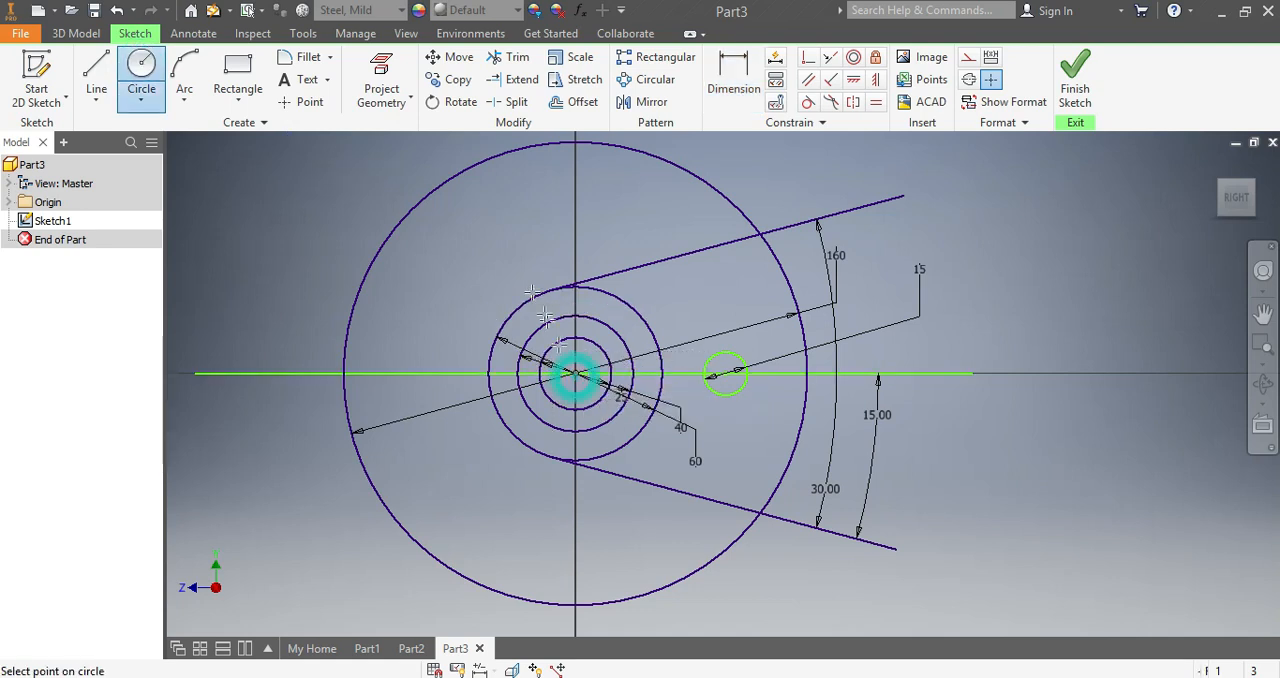
{"action": "left_click", "coordinate": [452, 216]}
- Check the curved rim on the back of Part2, and dimension the new concentric circle in Part3 with a diameter of 136 mm
{"action": "left_click", "coordinate": [416, 648]}
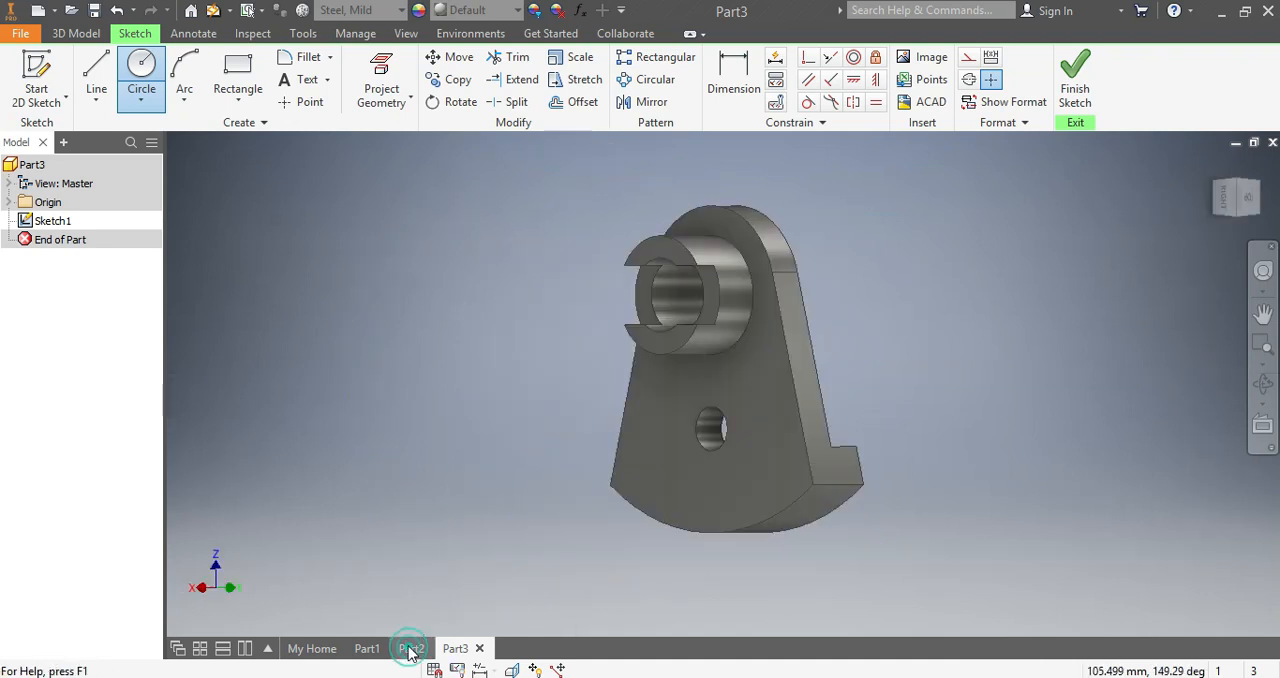
{"action": "left_click_drag", "start_coordinate": [1252, 197], "coordinate": [846, 420]}
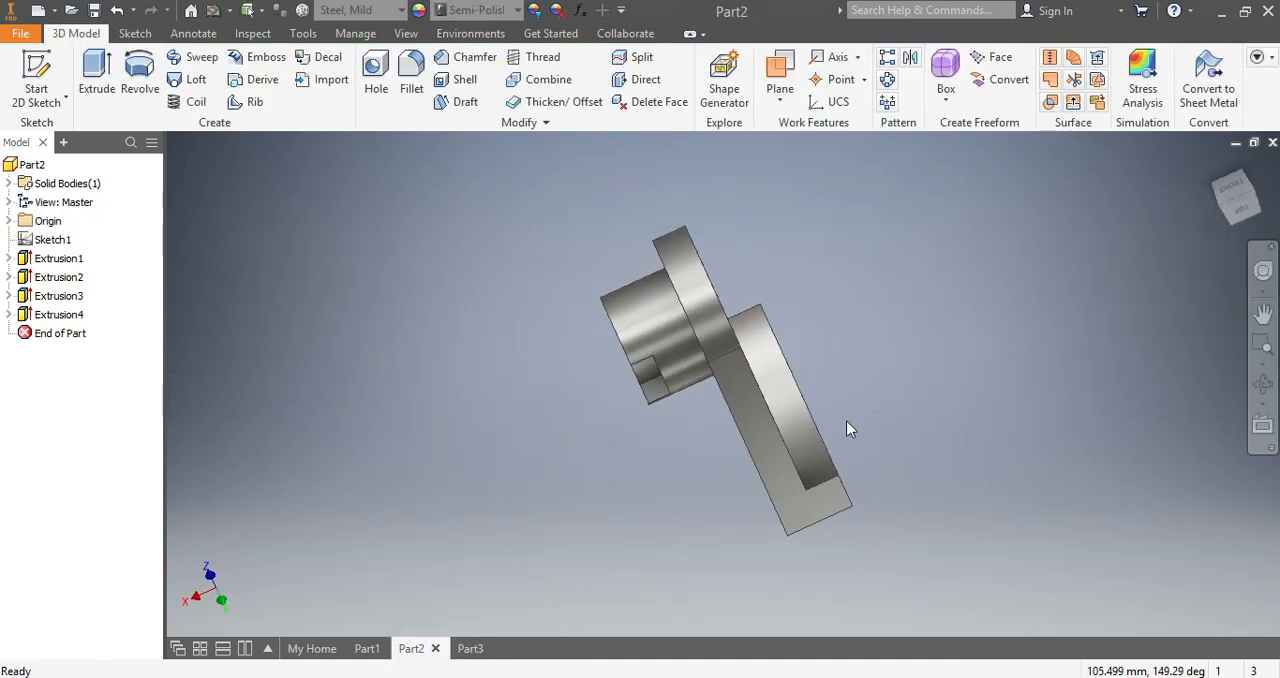
{"action": "left_click", "coordinate": [1237, 199]}
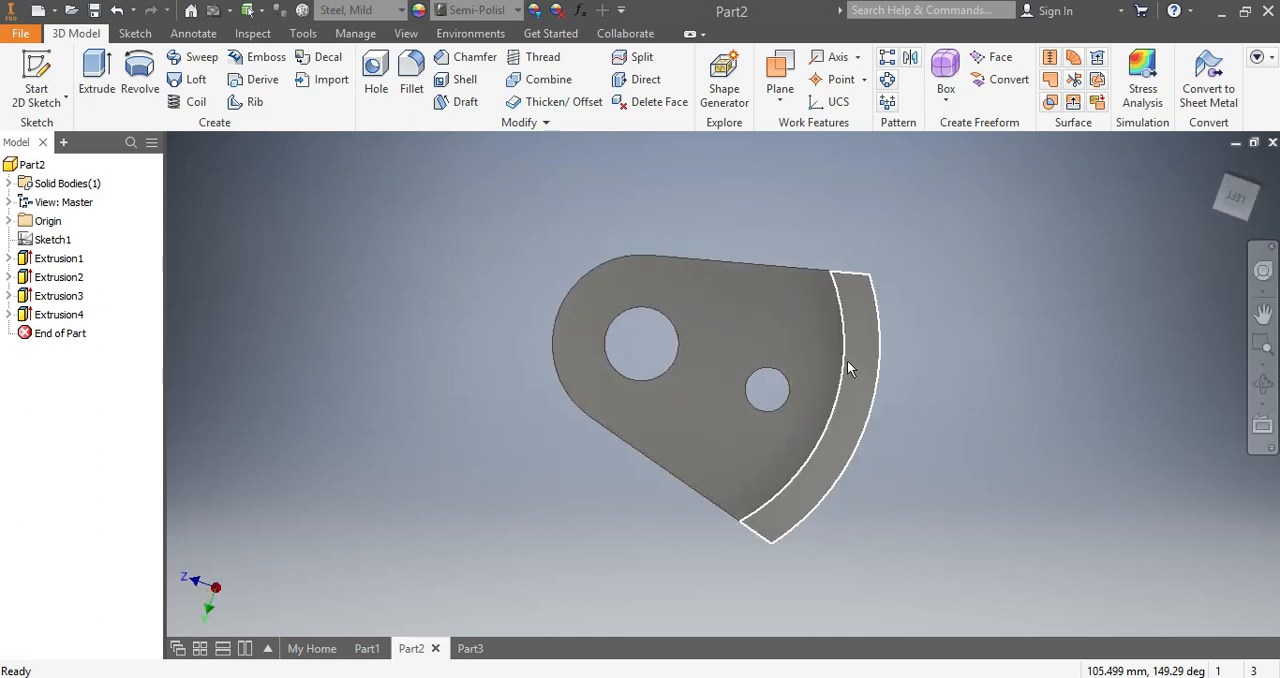
{"action": "left_click", "coordinate": [470, 649]}
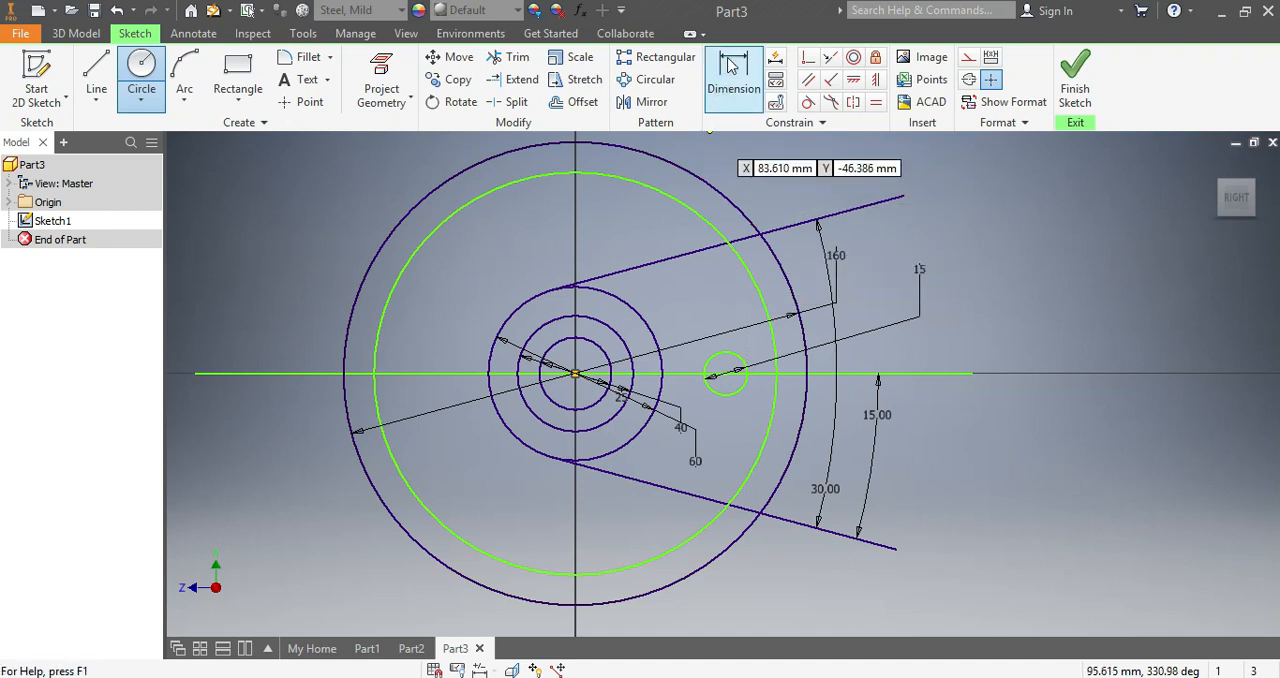
{"action": "left_click", "coordinate": [730, 72]}
{"action": "left_click", "coordinate": [671, 199]}
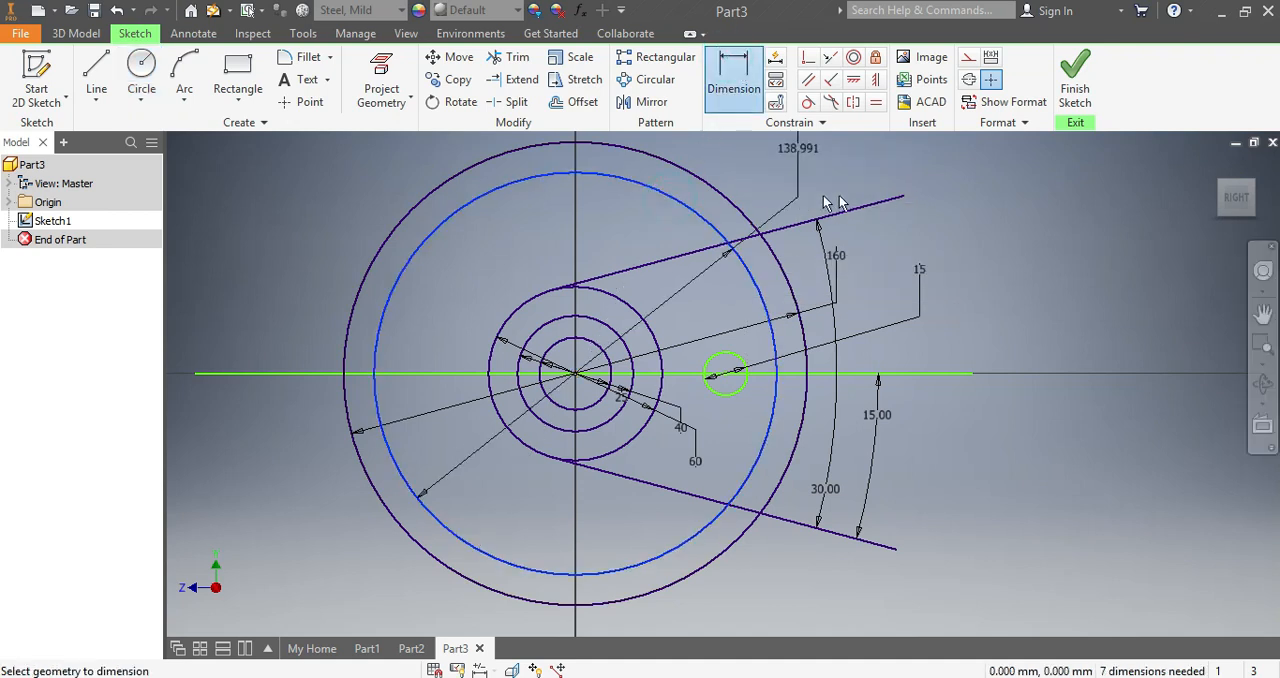
{"action": "left_click", "coordinate": [1010, 247]}
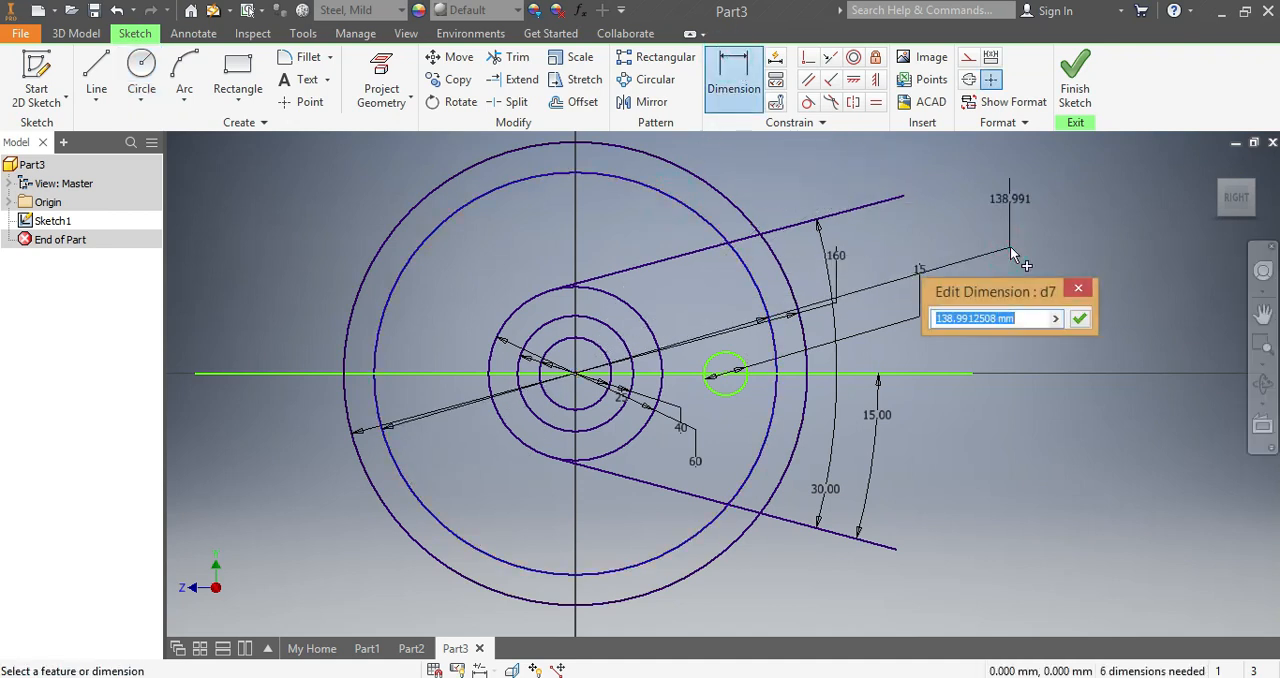
{"action": "type", "text": "1"}
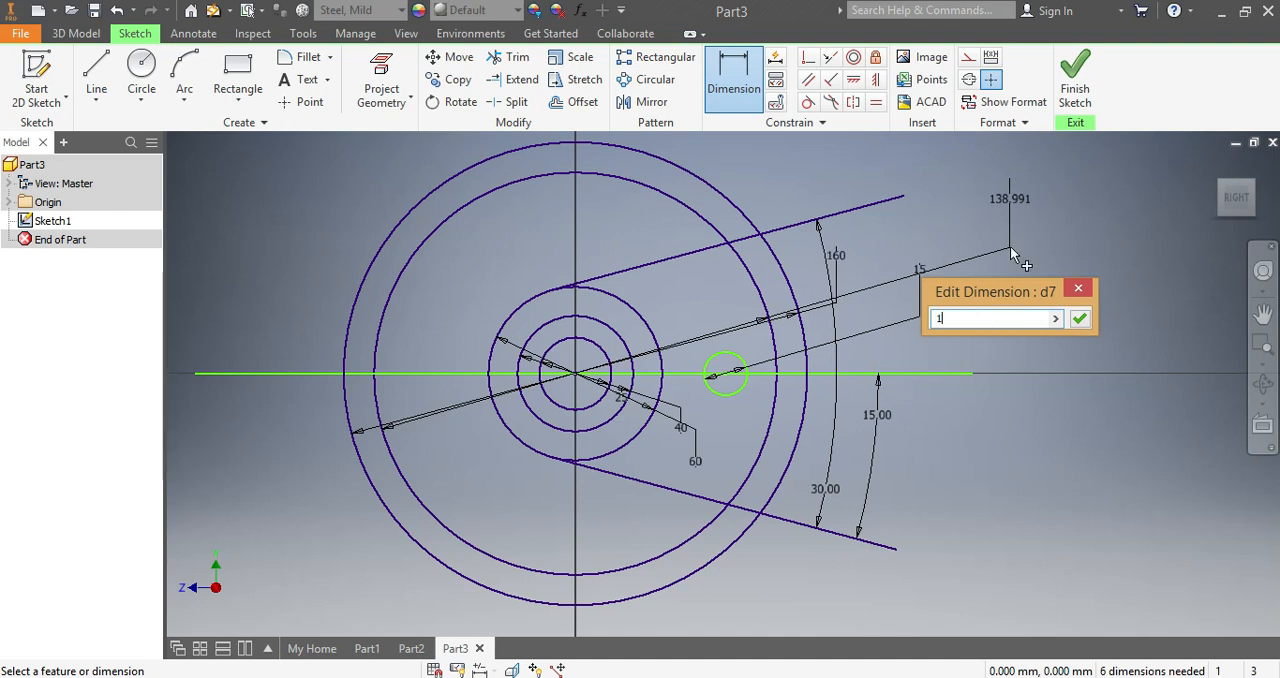
{"action": "type", "text": "36"}
{"action": "key", "text": "Return"}
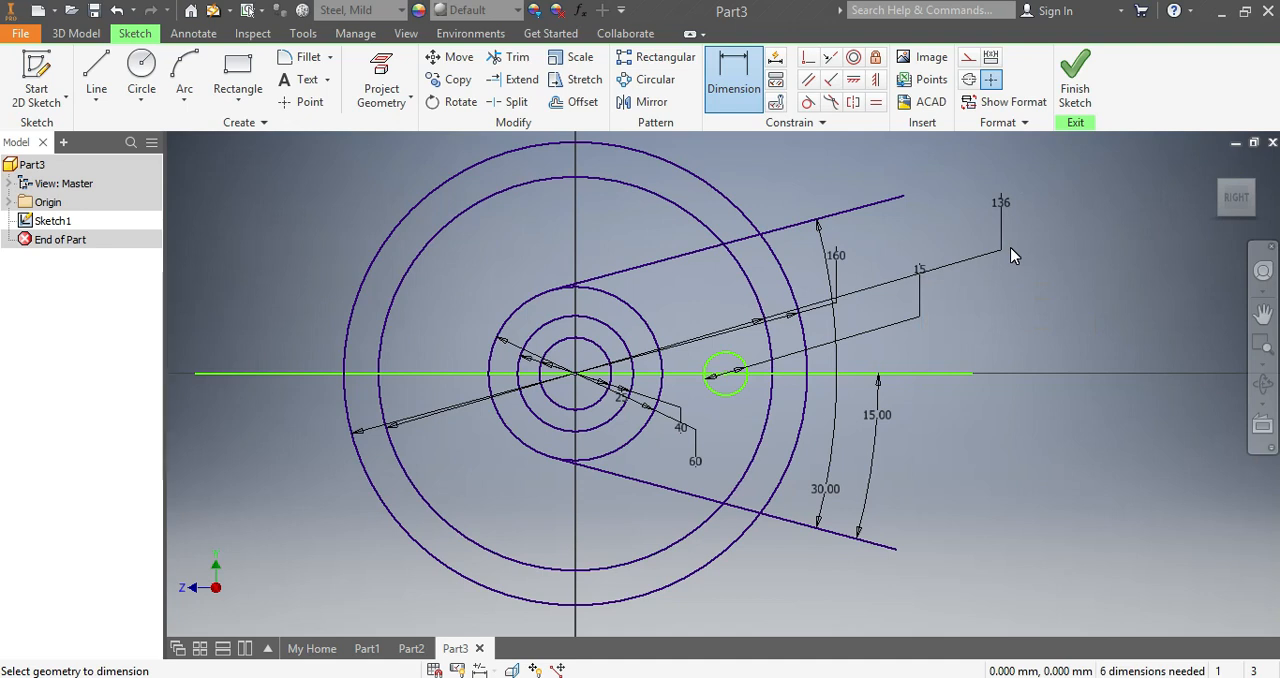
{"action": "scroll", "coordinate": [763, 405], "scroll_direction": "down", "scroll_amount": 3}
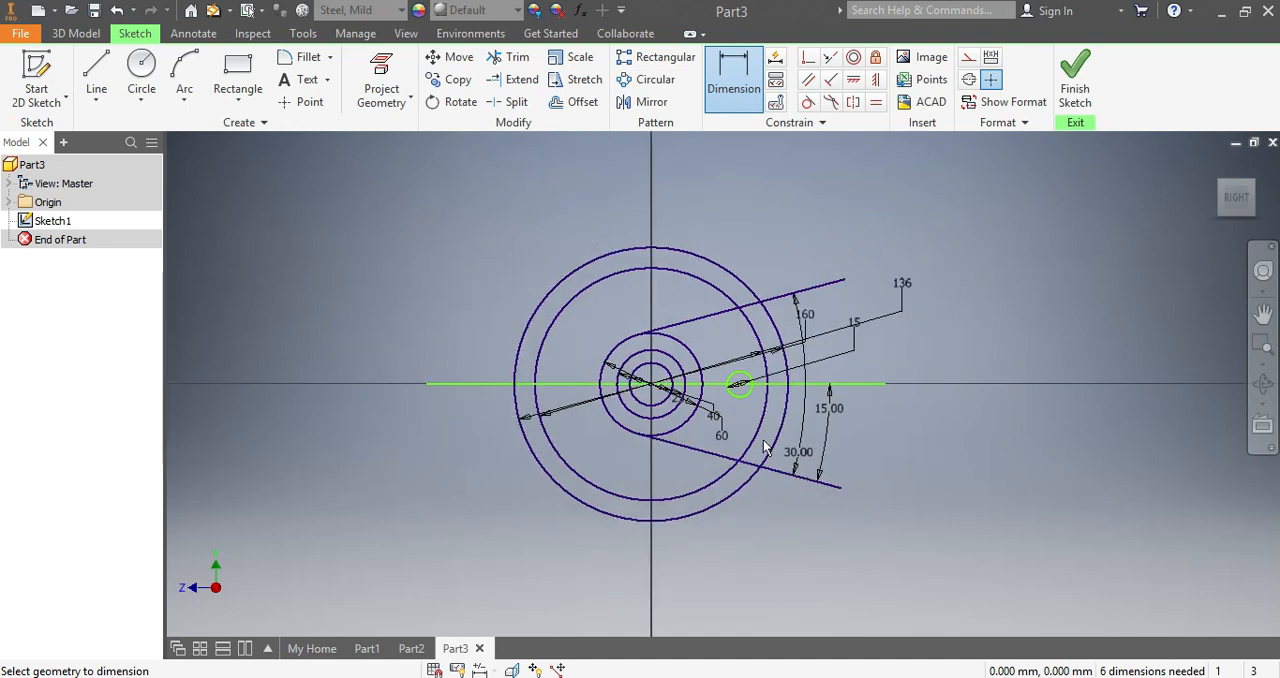
{"action": "key", "text": "Escape"}
- Delete the 160 mm and 136 mm diameter dimensions of the two outer circles
{"action": "scroll", "coordinate": [778, 525], "scroll_direction": "down", "scroll_amount": 3}
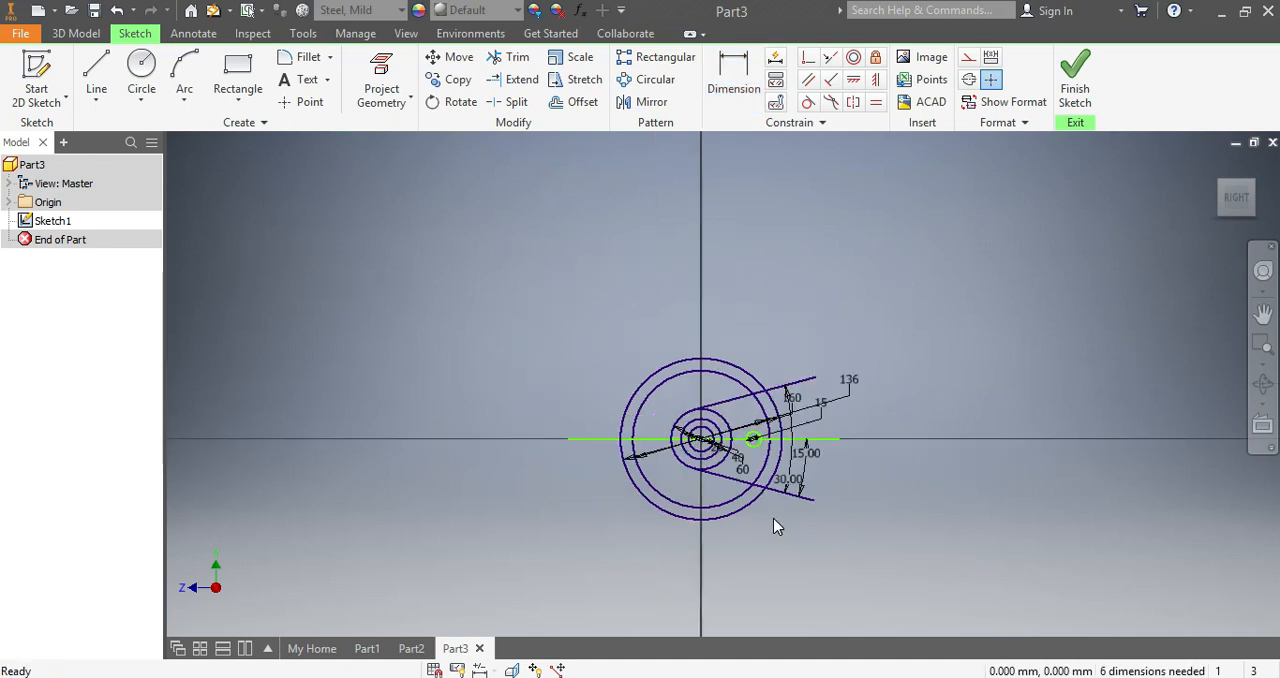
{"action": "scroll", "coordinate": [772, 525], "scroll_direction": "up", "scroll_amount": 4}
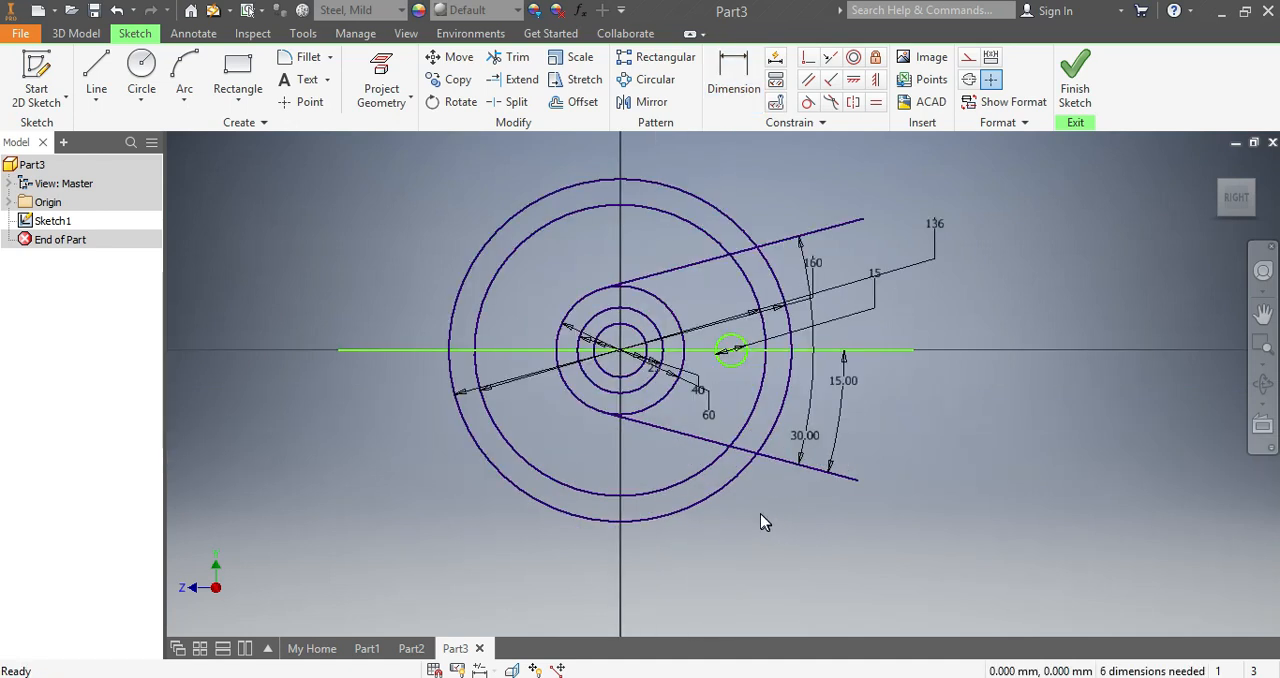
{"action": "left_click", "coordinate": [524, 378]}
{"action": "key", "text": "Delete"}
{"action": "left_click", "coordinate": [487, 412]}
{"action": "left_click", "coordinate": [520, 377]}
{"action": "left_click", "coordinate": [521, 375]}
{"action": "key", "text": "Delete"}
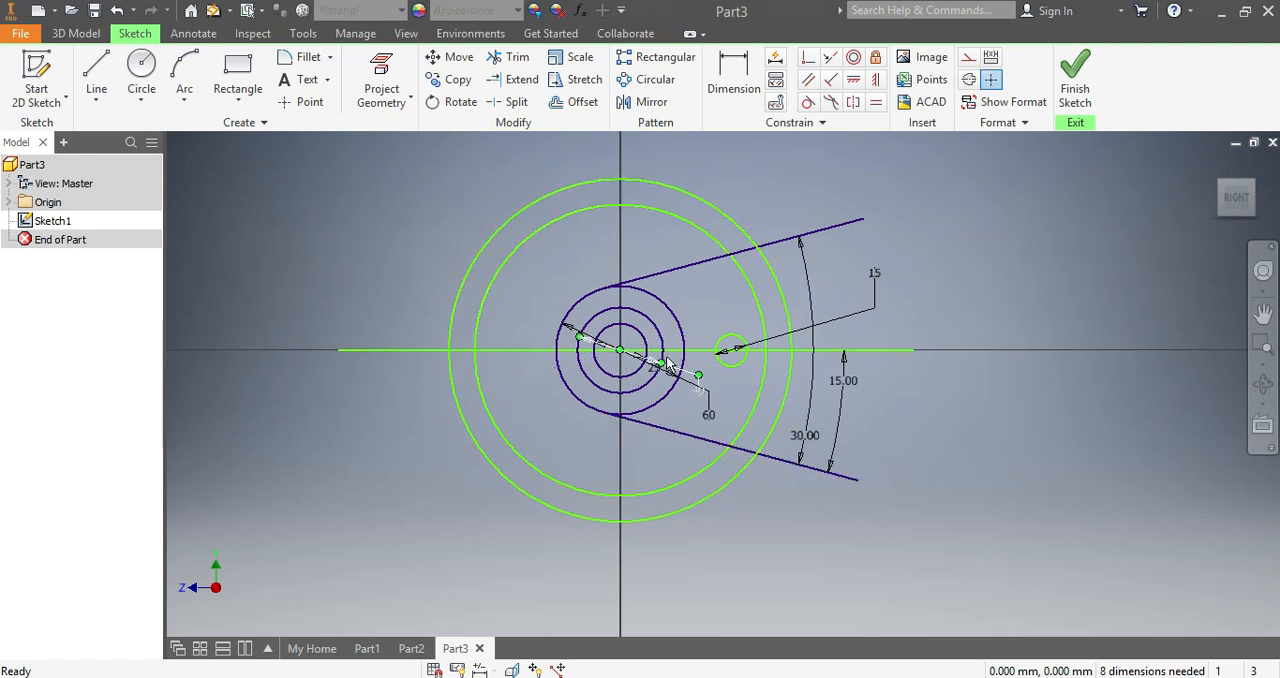
- Delete the 60 mm and 40 mm diameter dimensions of the inner circles
{"action": "scroll", "coordinate": [703, 388], "scroll_direction": "up", "scroll_amount": 3}
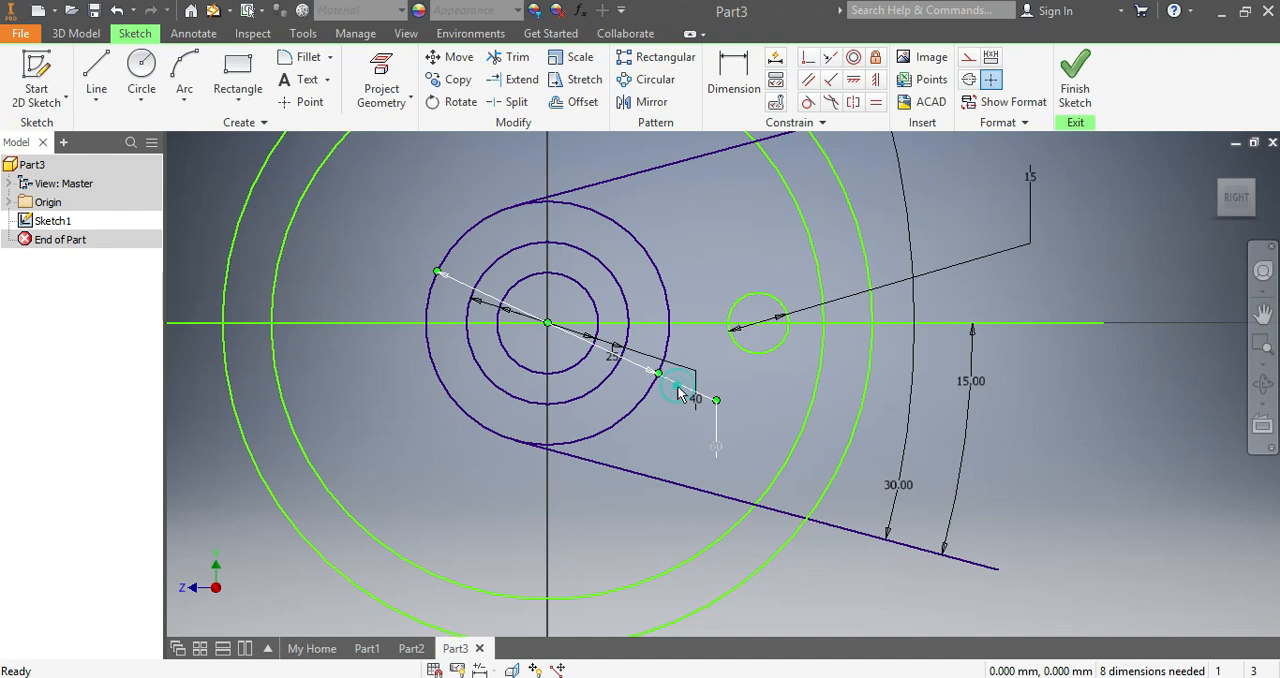
{"action": "left_click", "coordinate": [678, 393]}
{"action": "key", "text": "Delete"}
{"action": "key", "text": "Delete"}
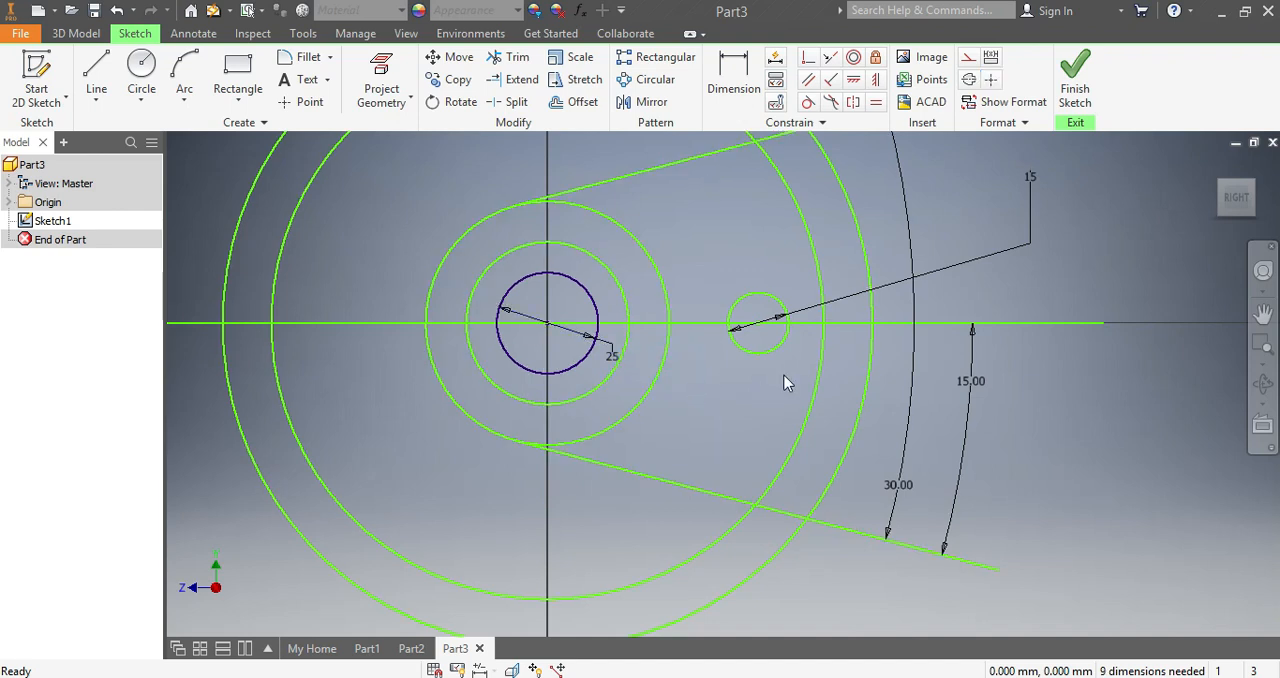
- Dimension the horizontal distance from the centre of the concentric circles to the centre of the 15 mm hole as 45 mm
{"action": "scroll", "coordinate": [503, 348], "scroll_direction": "down", "scroll_amount": 3}
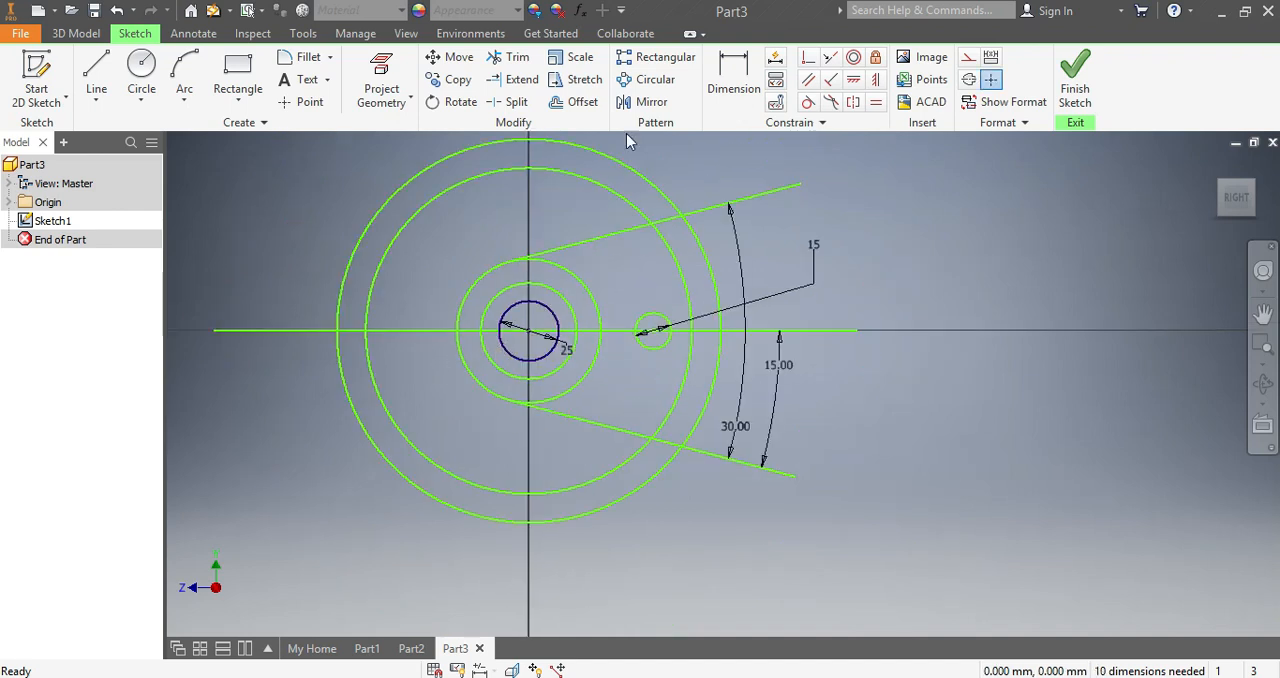
{"action": "left_click", "coordinate": [733, 78]}
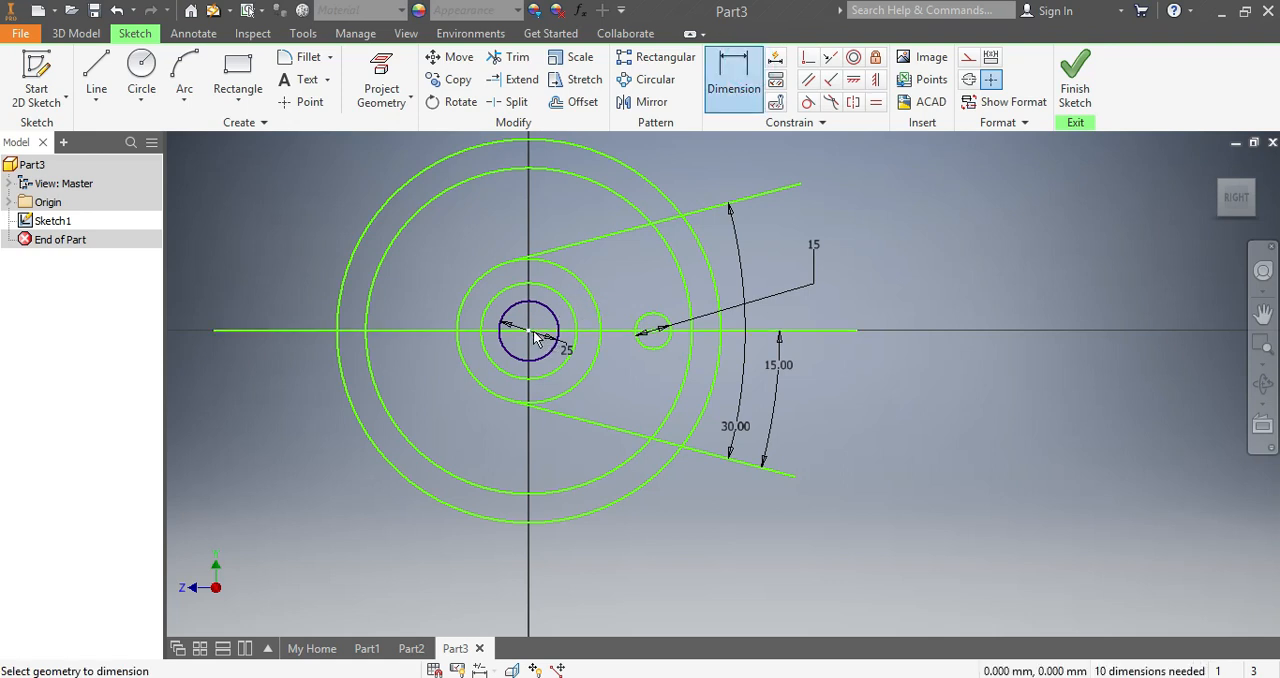
{"action": "left_click", "coordinate": [655, 335]}
{"action": "left_click", "coordinate": [530, 400]}
{"action": "left_click", "coordinate": [580, 445]}
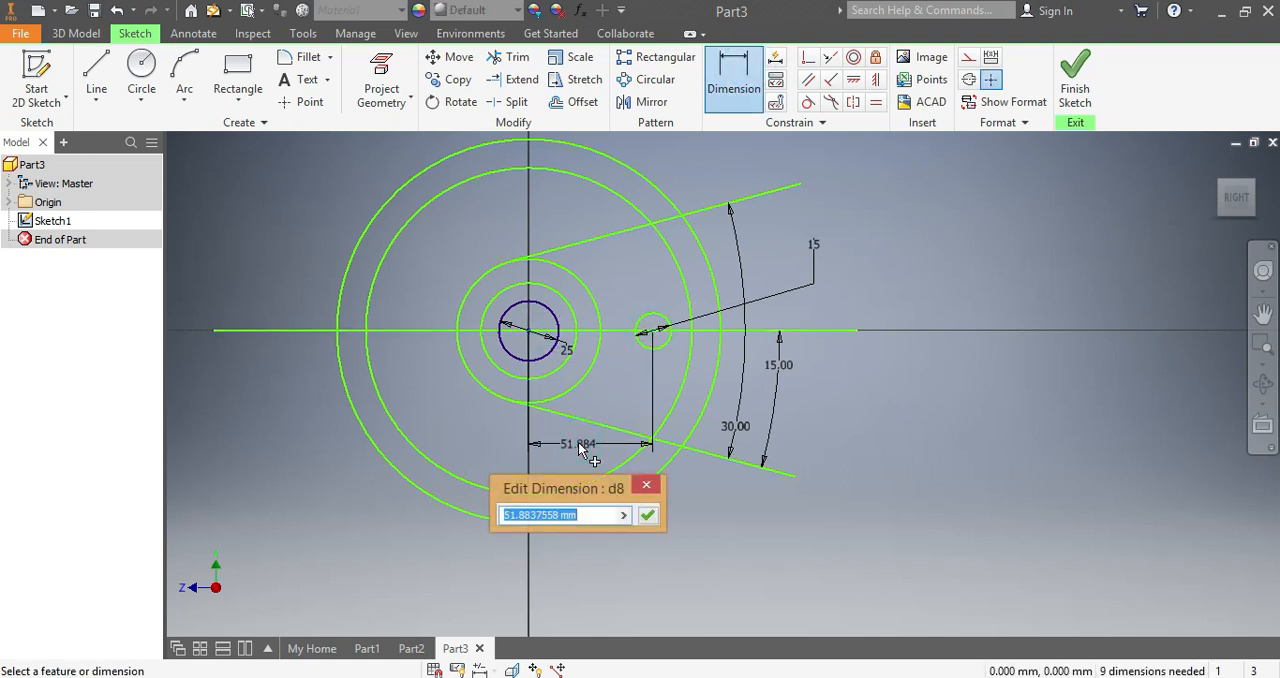
{"action": "type", "text": "45"}
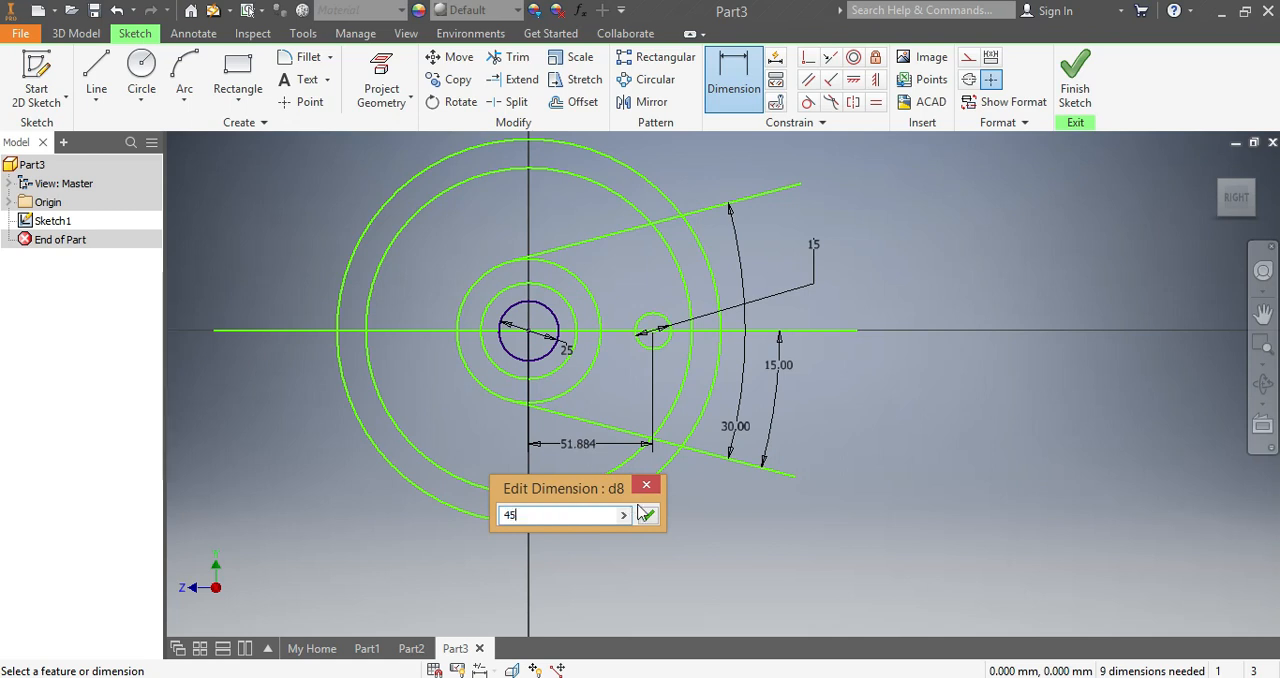
{"action": "left_click", "coordinate": [648, 514]}
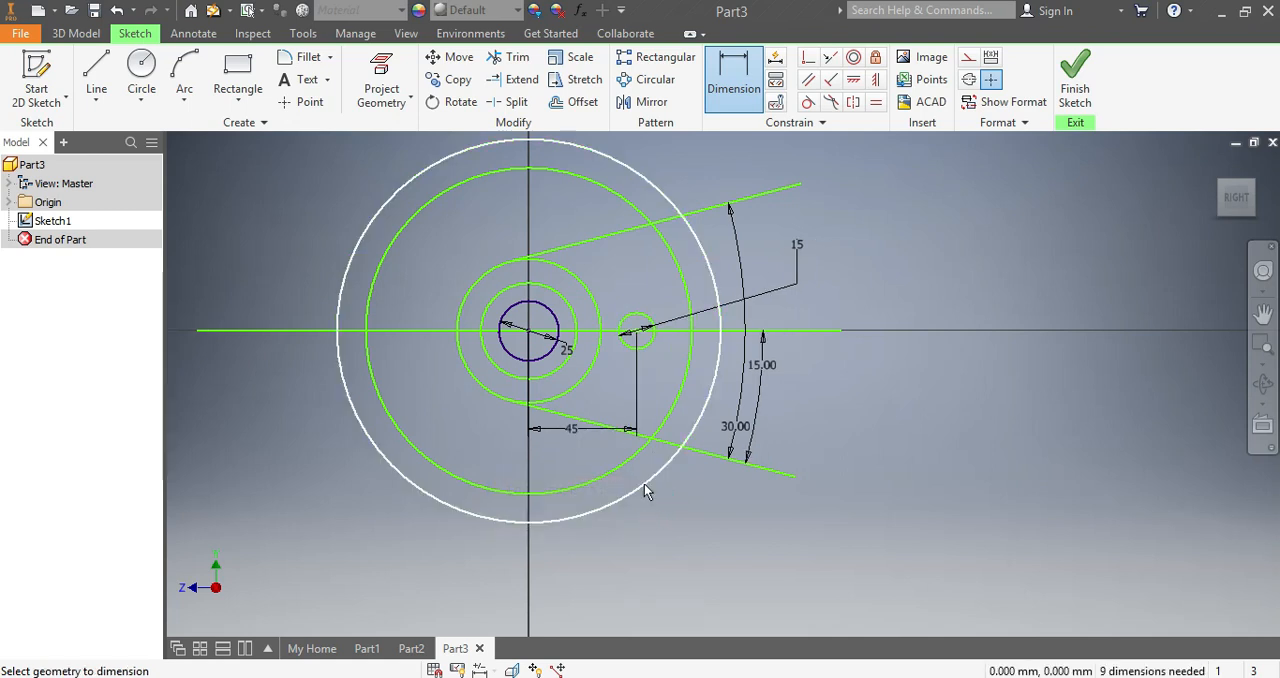
{"action": "key", "text": "Escape"}
- Delete the horizontal line through the centre, and trim the two outer circles and the overhanging tangent-line ends to the 30-degree sector
{"action": "left_click", "coordinate": [815, 328]}
{"action": "key", "text": "Delete"}
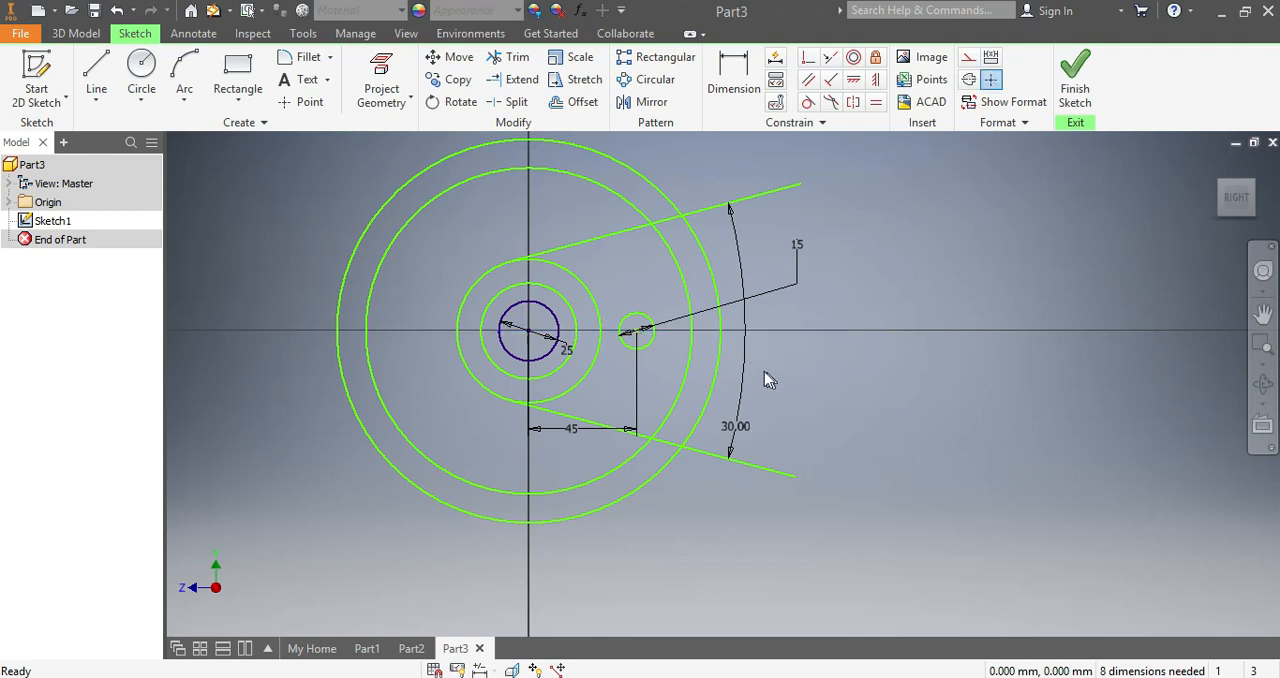
{"action": "left_click", "coordinate": [511, 64]}
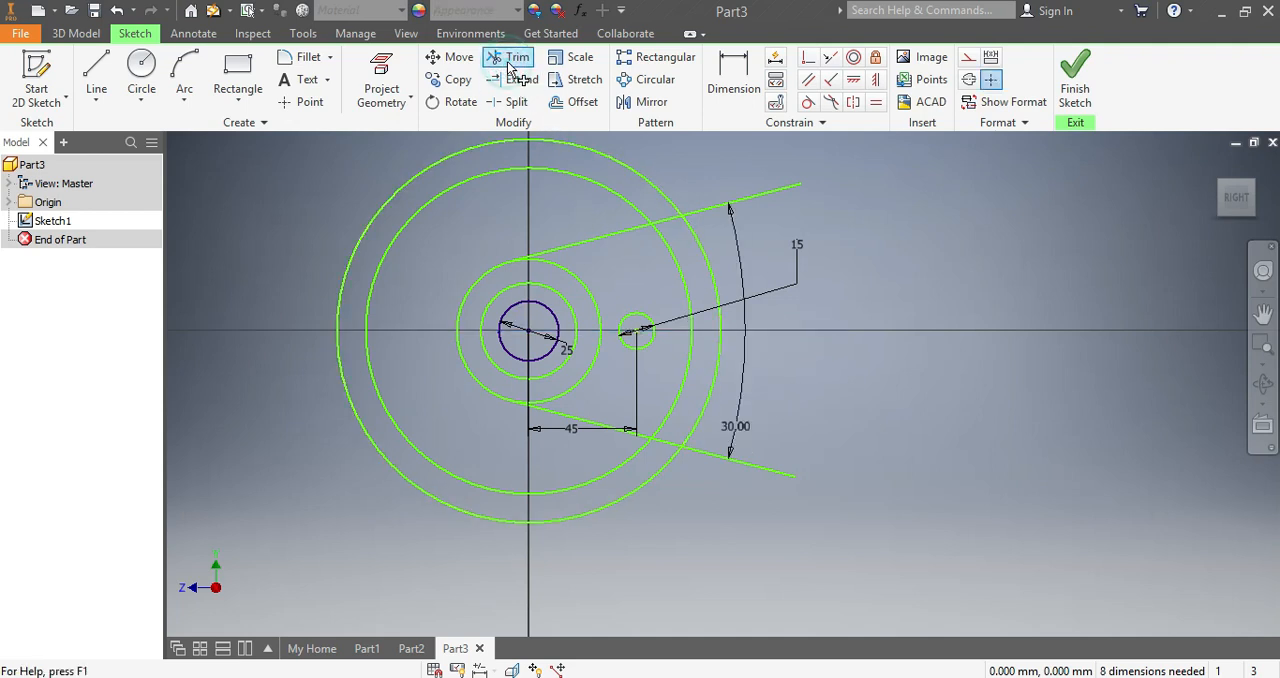
{"action": "left_click", "coordinate": [358, 237]}
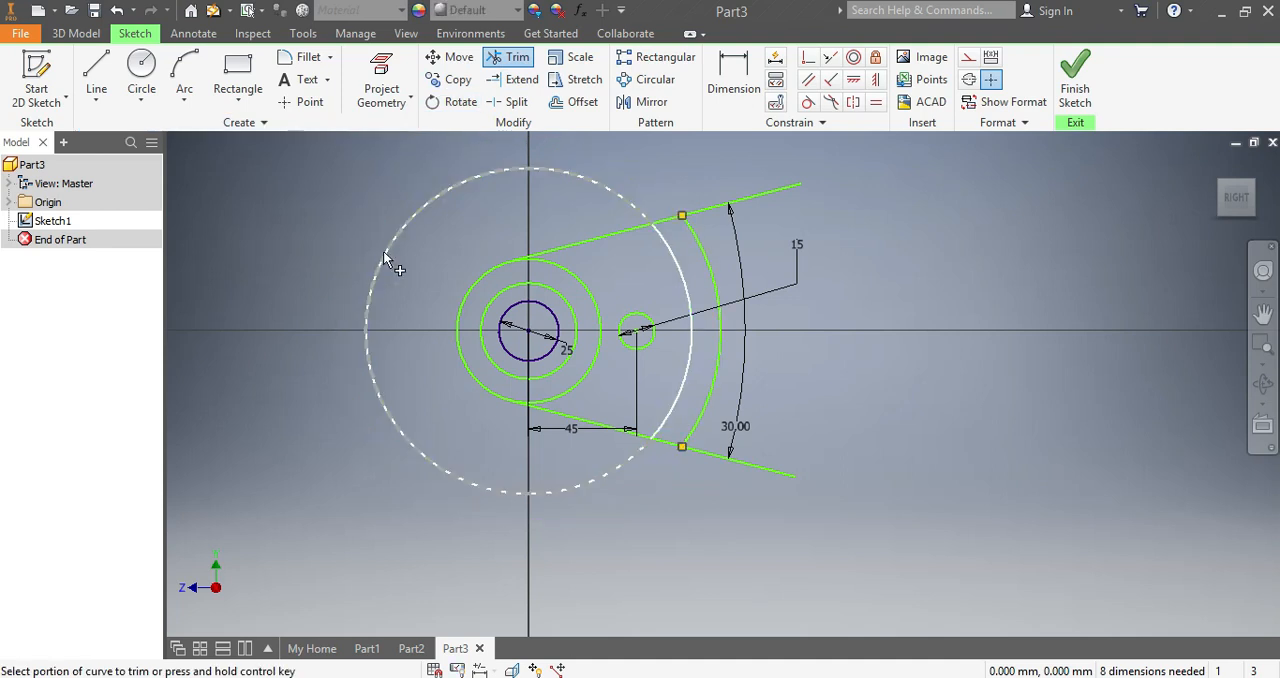
{"action": "left_click", "coordinate": [384, 252]}
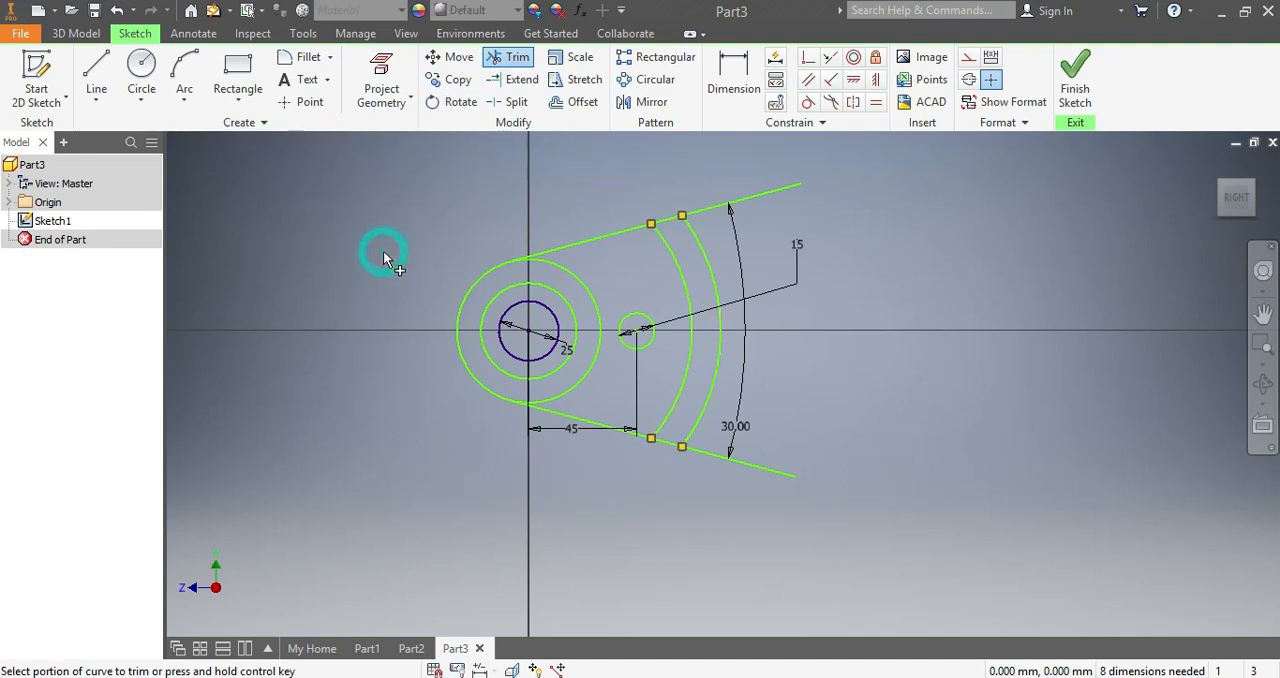
{"action": "left_click", "coordinate": [775, 193]}
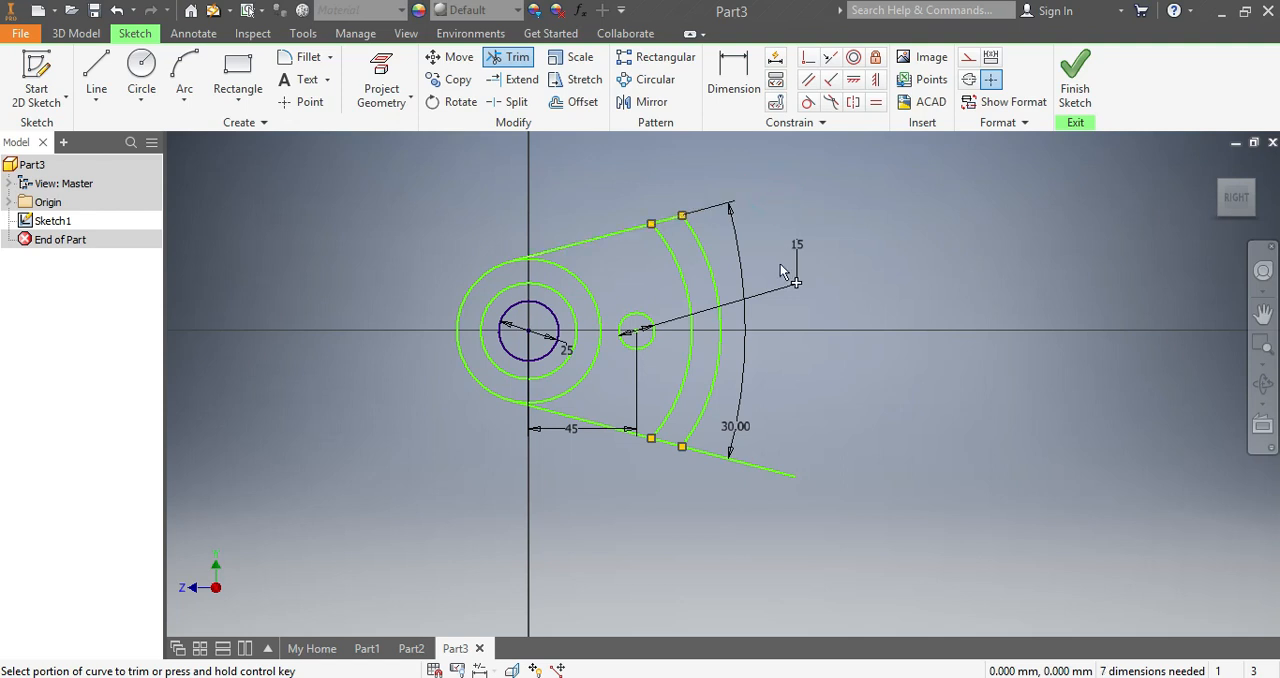
{"action": "left_click", "coordinate": [752, 463]}
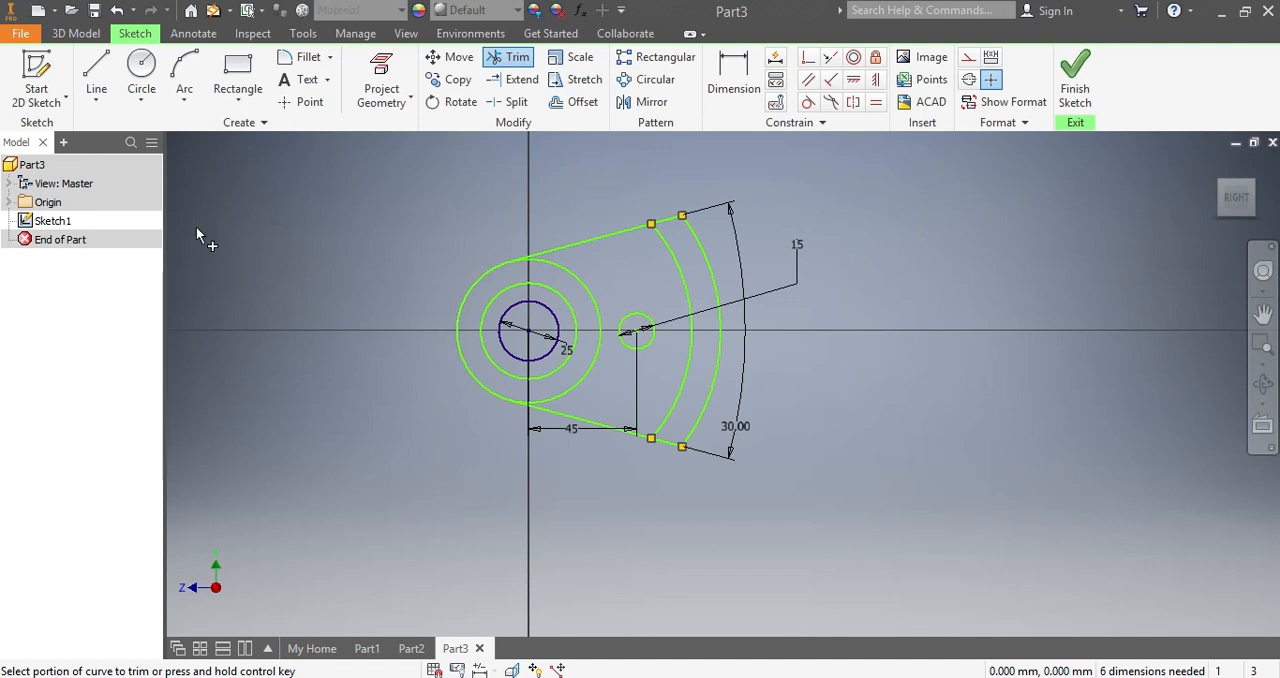
- Extrude the curved band between the two outer arcs 13 mm in Direction 2
{"action": "left_click", "coordinate": [70, 36]}
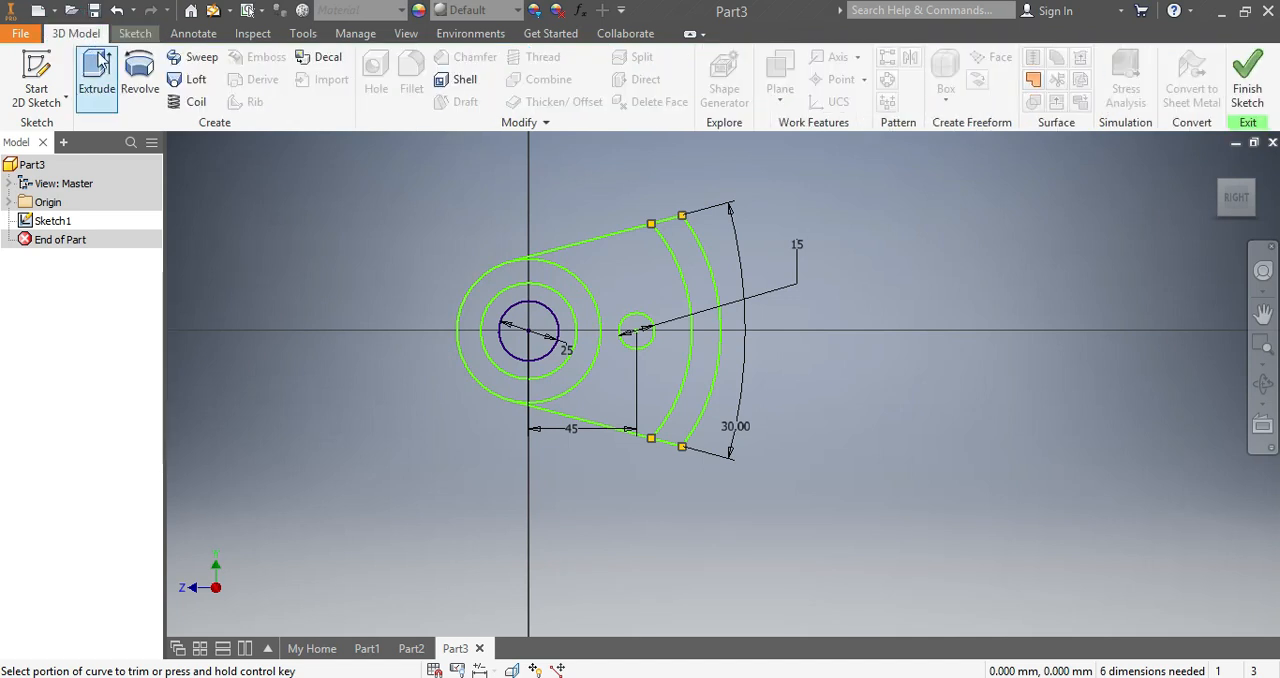
{"action": "left_click", "coordinate": [92, 66]}
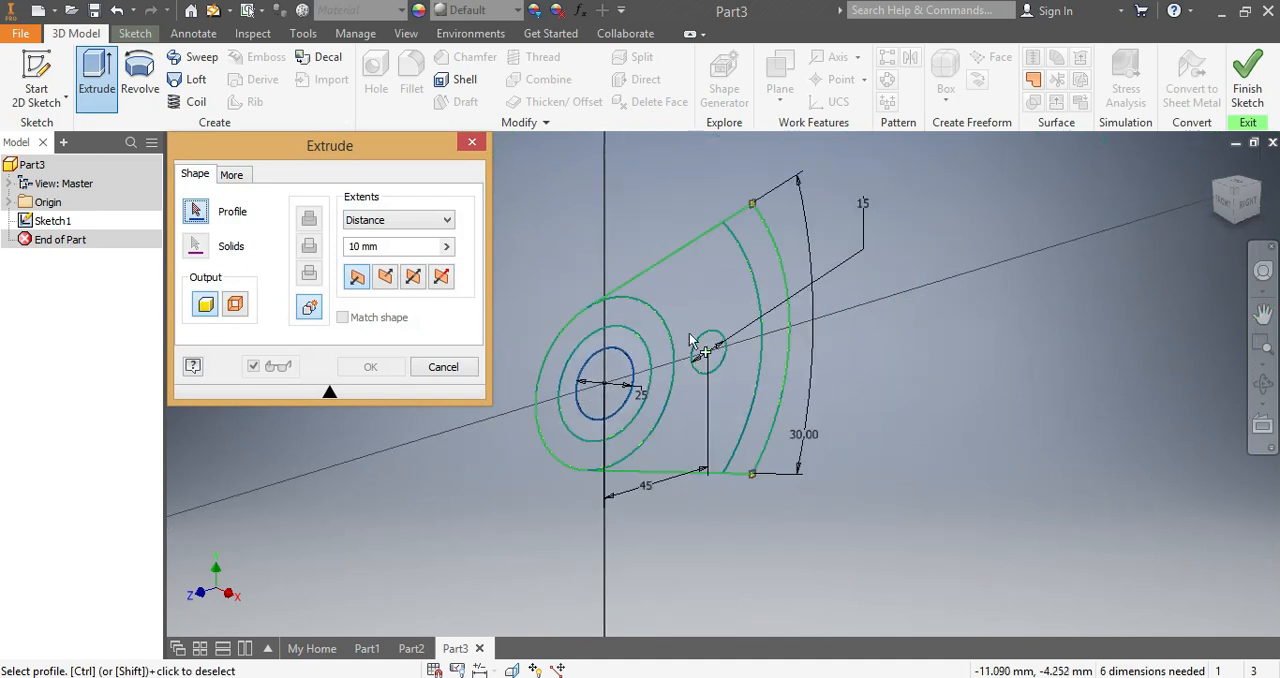
{"action": "left_click", "coordinate": [765, 258]}
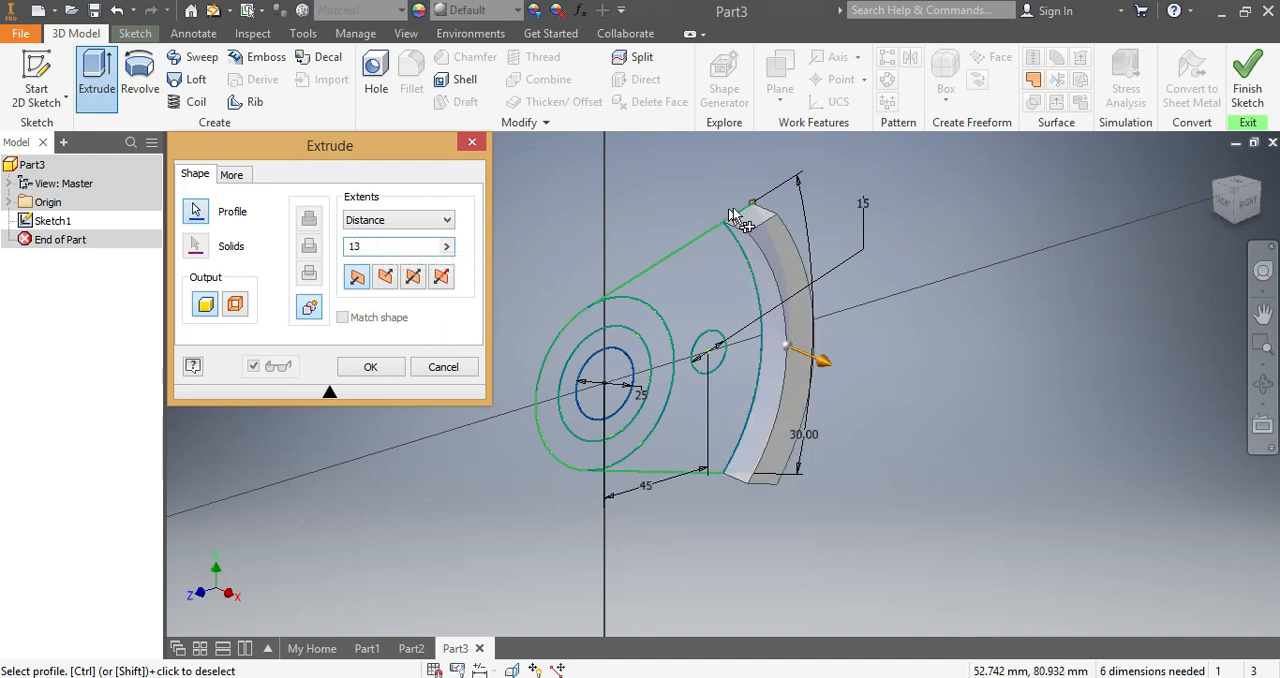
{"action": "left_click", "coordinate": [387, 277]}
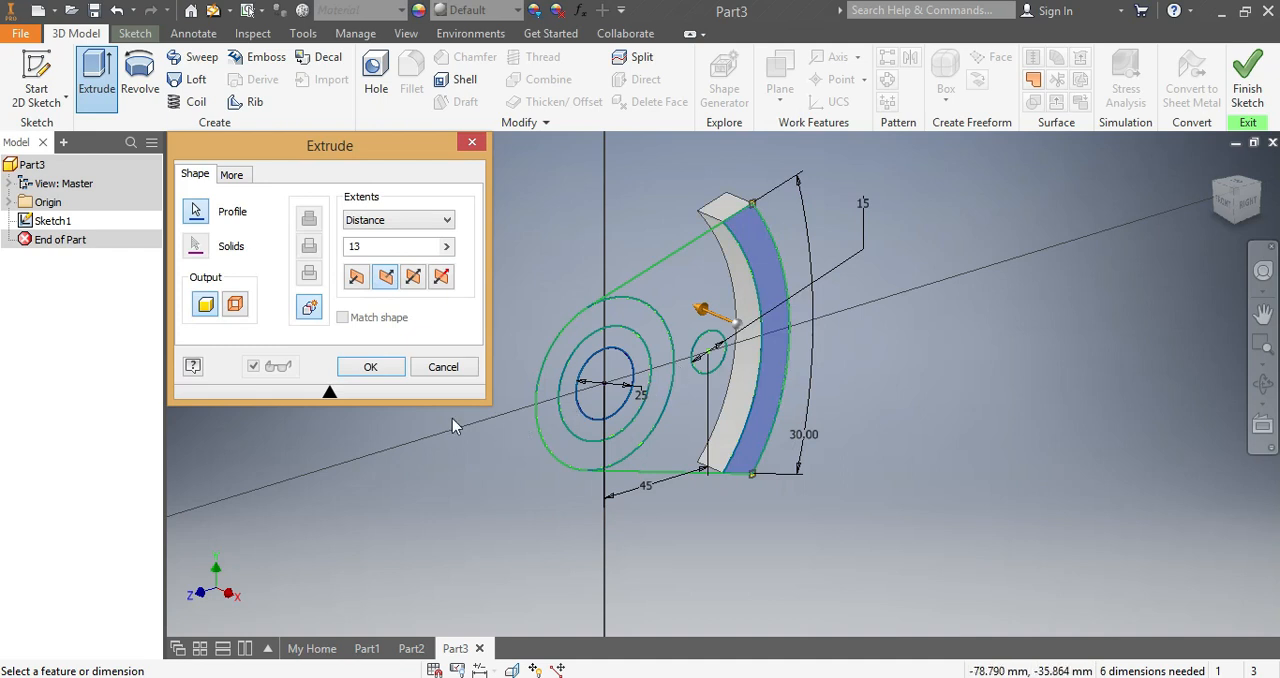
{"action": "left_click", "coordinate": [370, 366]}
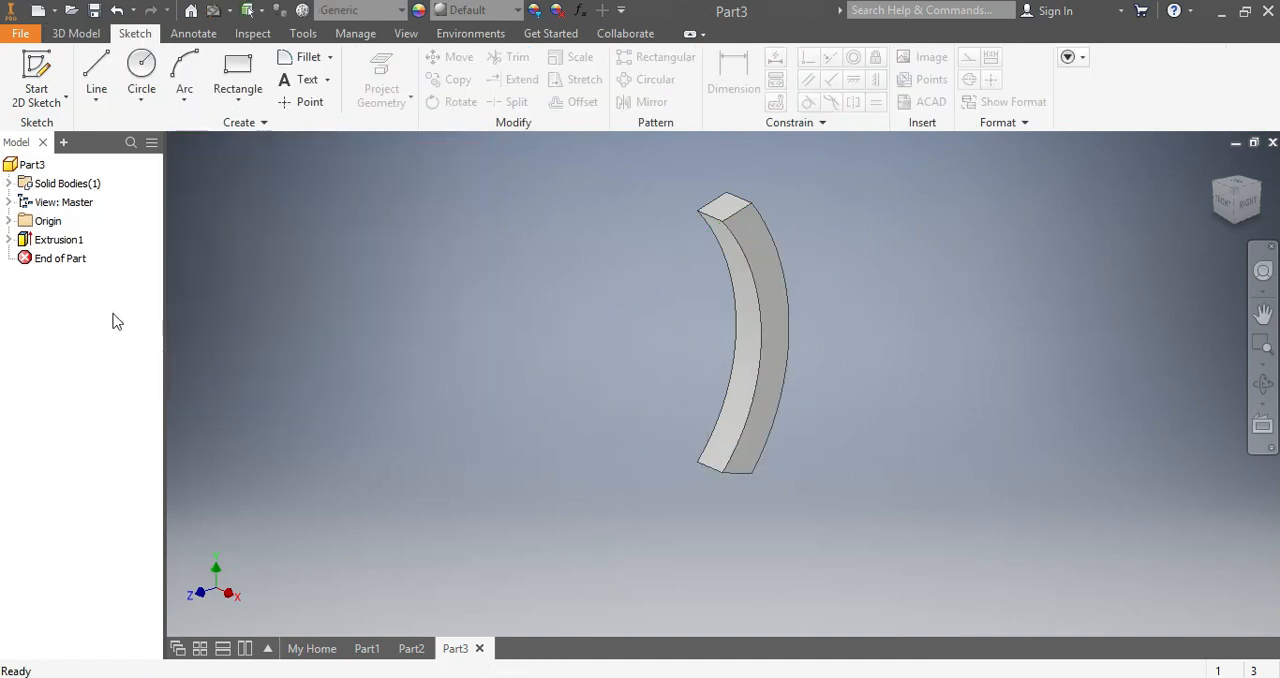
- Make Sketch1 under Extrusion1 visible again
{"action": "left_click", "coordinate": [9, 240]}
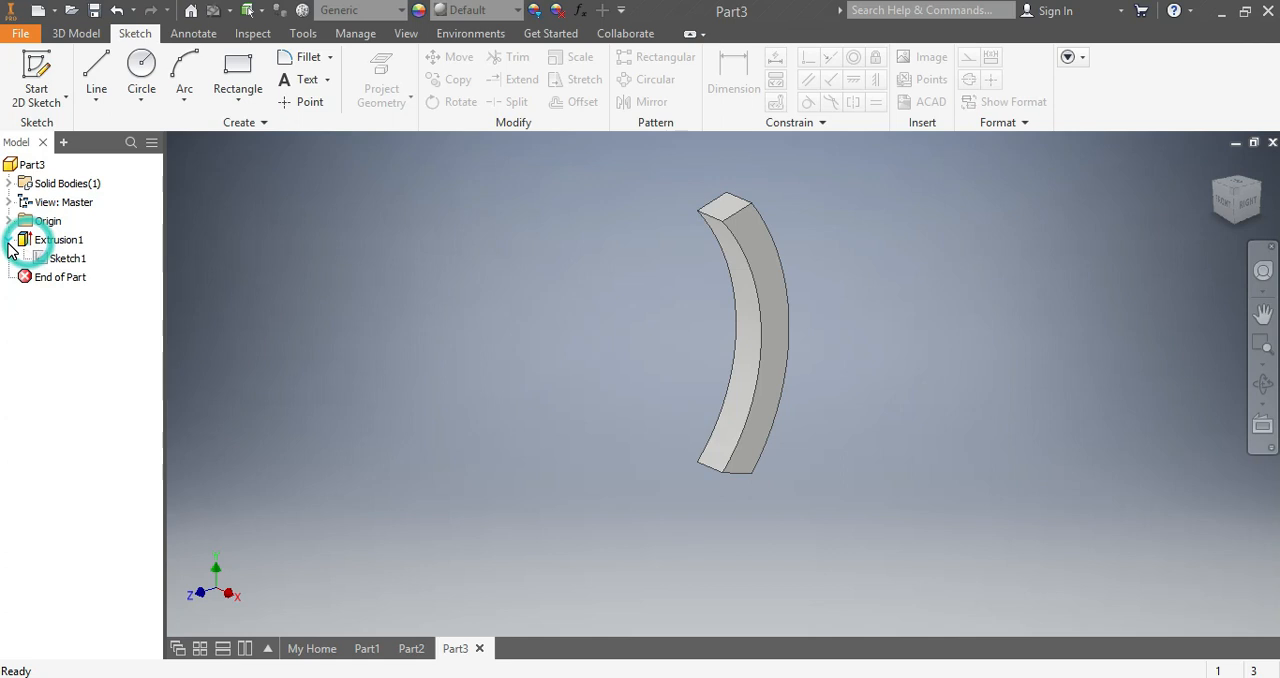
{"action": "right_click", "coordinate": [55, 263]}
{"action": "left_click", "coordinate": [100, 508]}
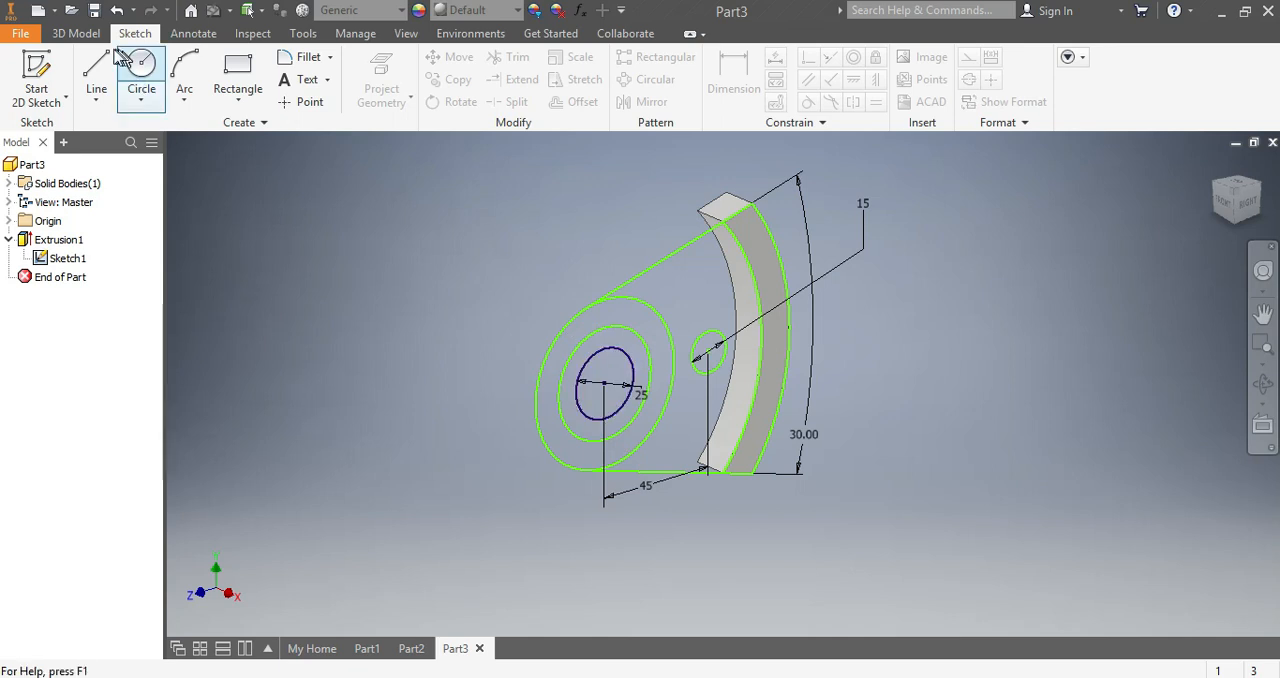
- Extrude the plate, the outer curved band and the outermost ring around the centre 12 mm in Direction 1, leaving both holes open
{"action": "left_click", "coordinate": [58, 33]}
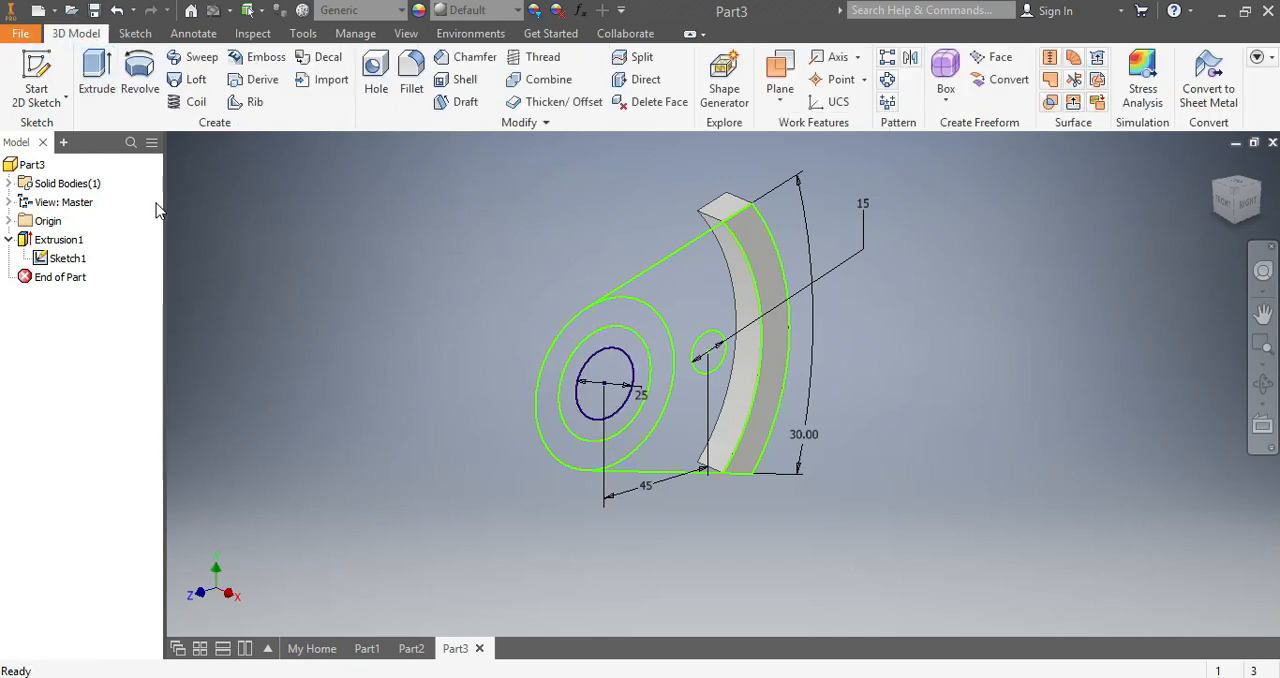
{"action": "left_click", "coordinate": [95, 72]}
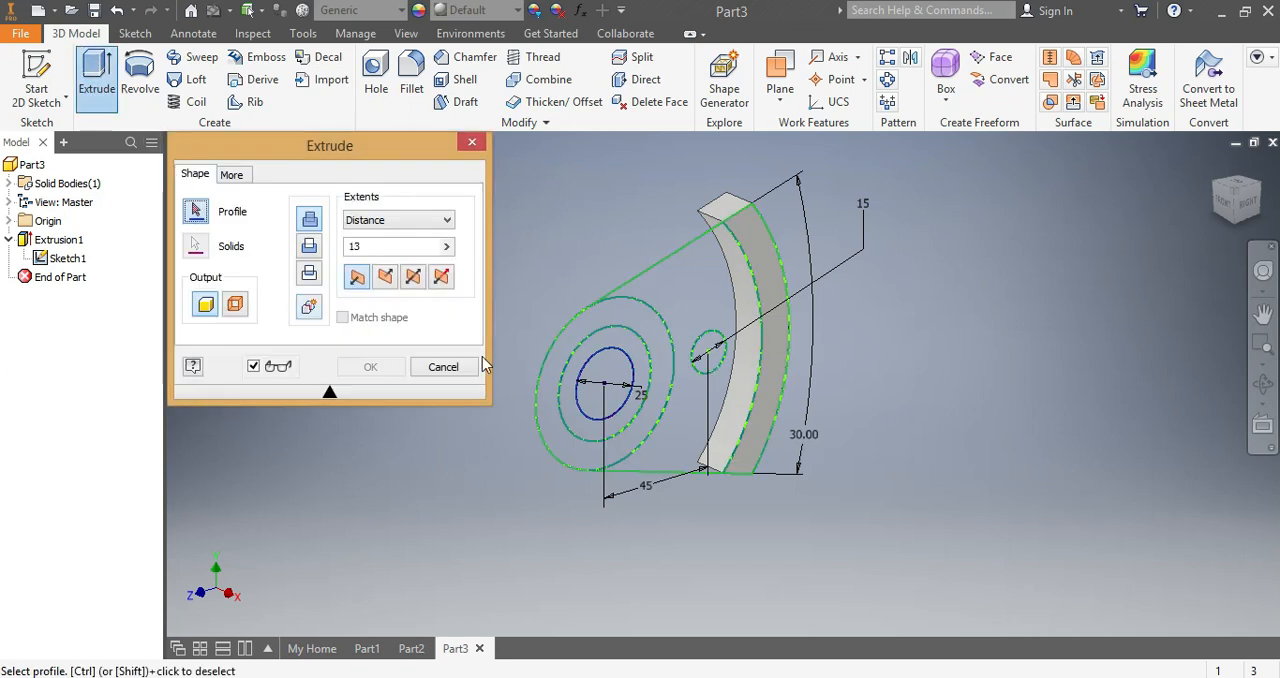
{"action": "left_click", "coordinate": [695, 255]}
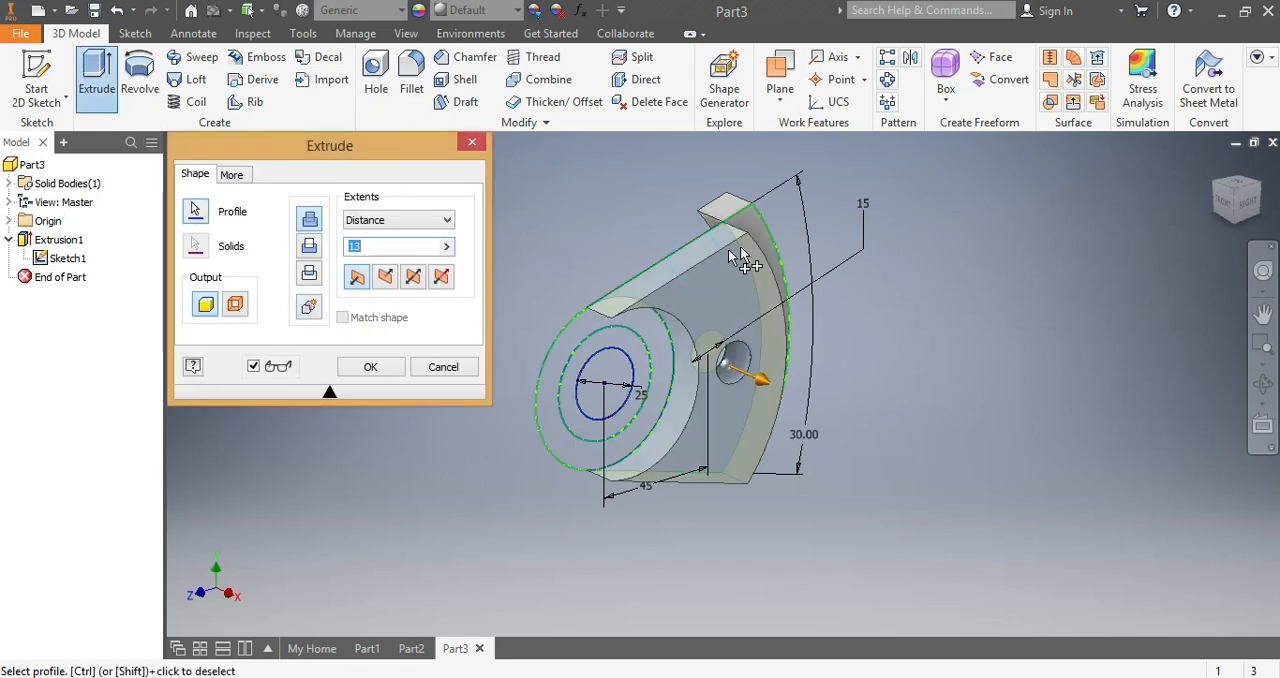
{"action": "left_click", "coordinate": [766, 230]}
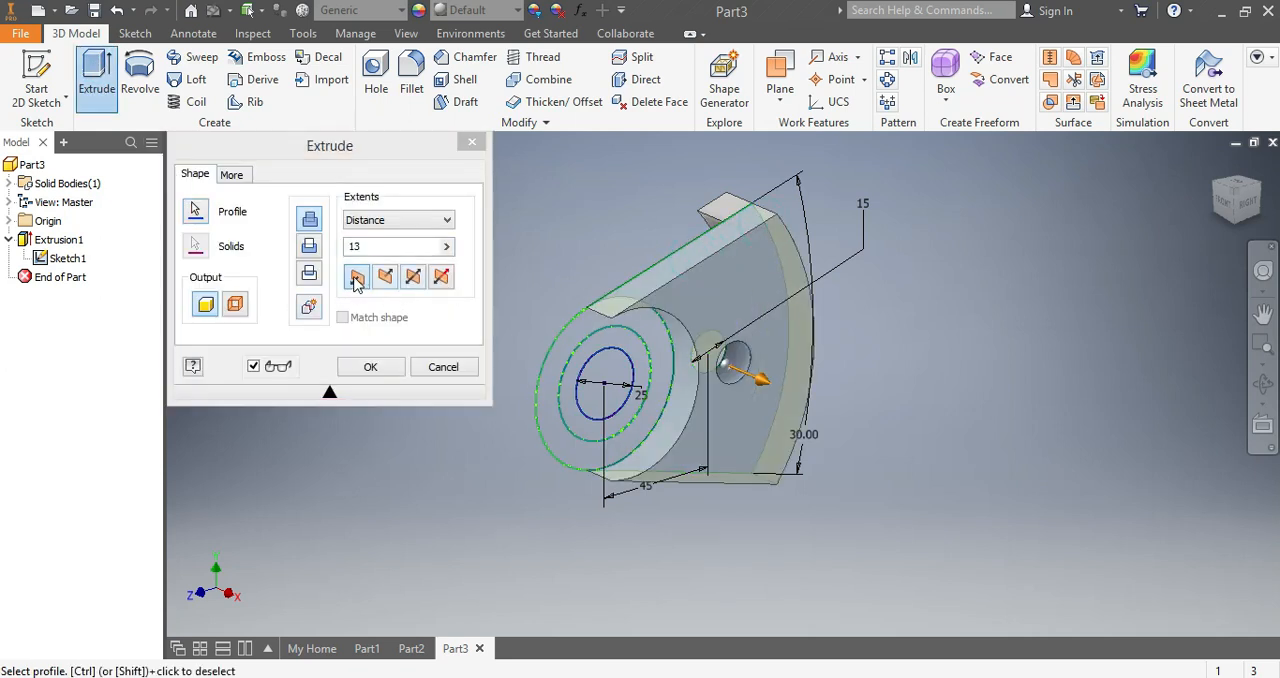
{"action": "left_click", "coordinate": [548, 360]}
{"action": "left_click_drag", "start_coordinate": [371, 247], "coordinate": [352, 252]}
{"action": "type", "text": "12"}
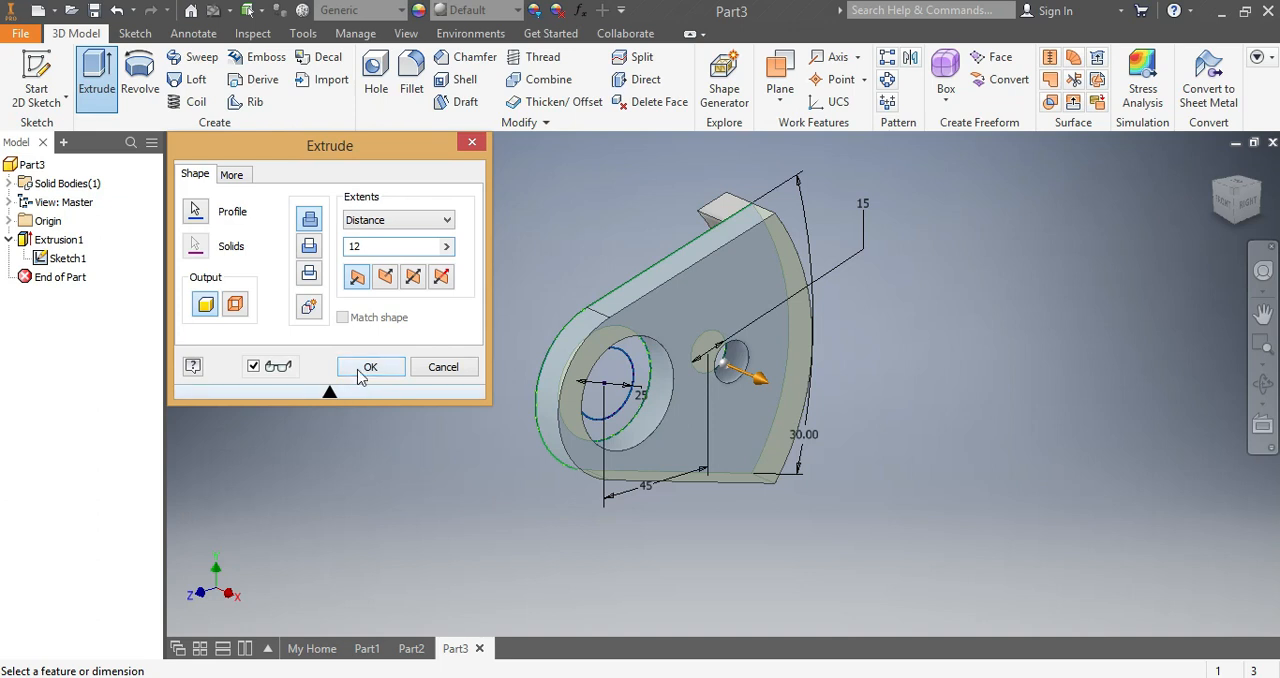
{"action": "left_click", "coordinate": [362, 369]}
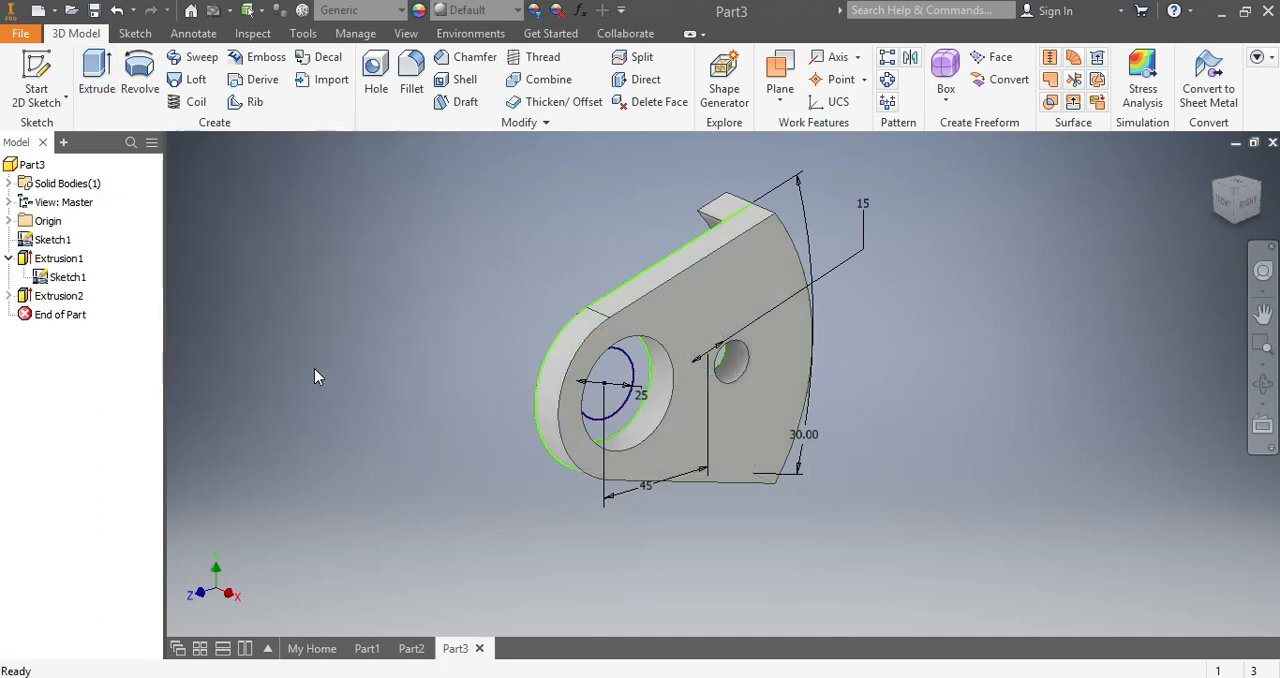
- Extrude the ring around the 25 mm hole 36 mm as a Join to form the boss
{"action": "left_click", "coordinate": [97, 72]}
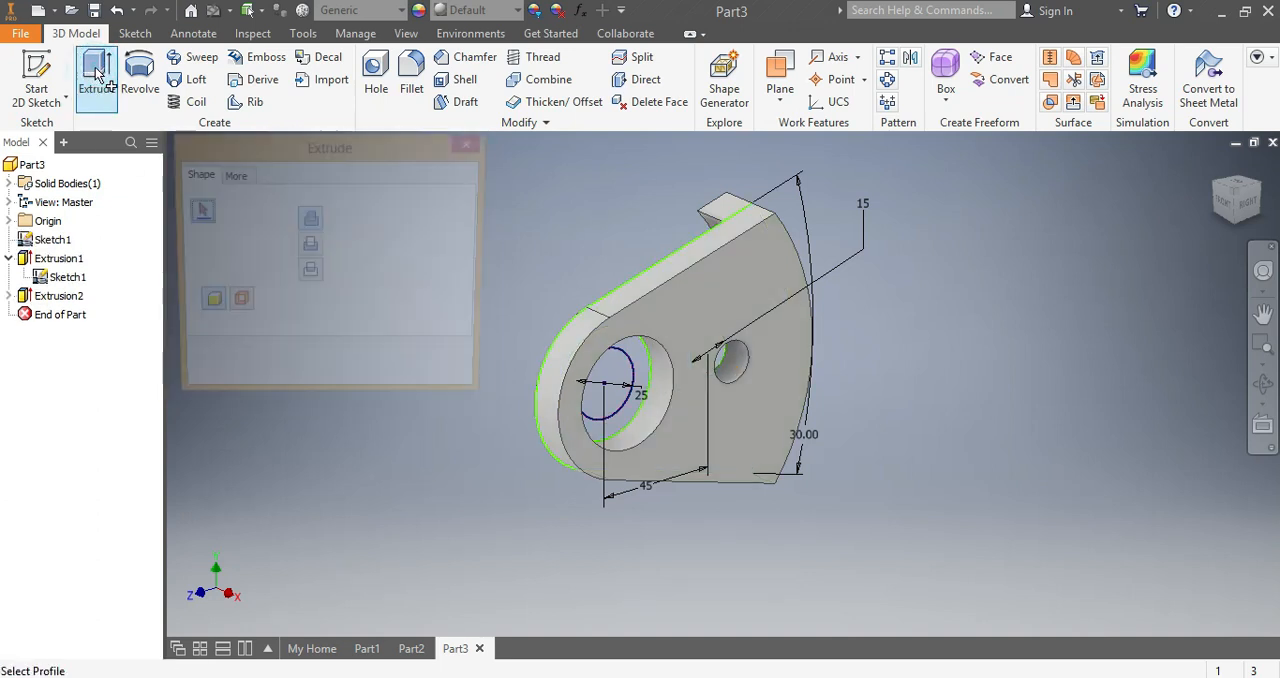
{"action": "left_click", "coordinate": [636, 360]}
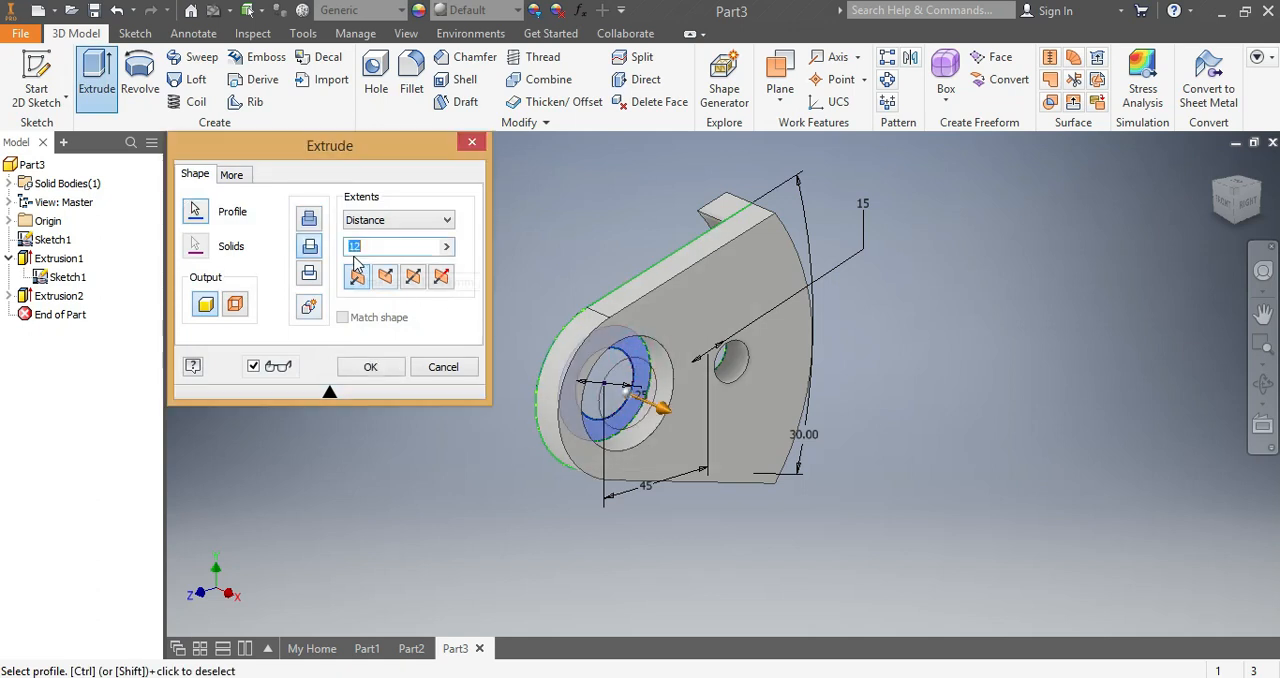
{"action": "type", "text": "36"}
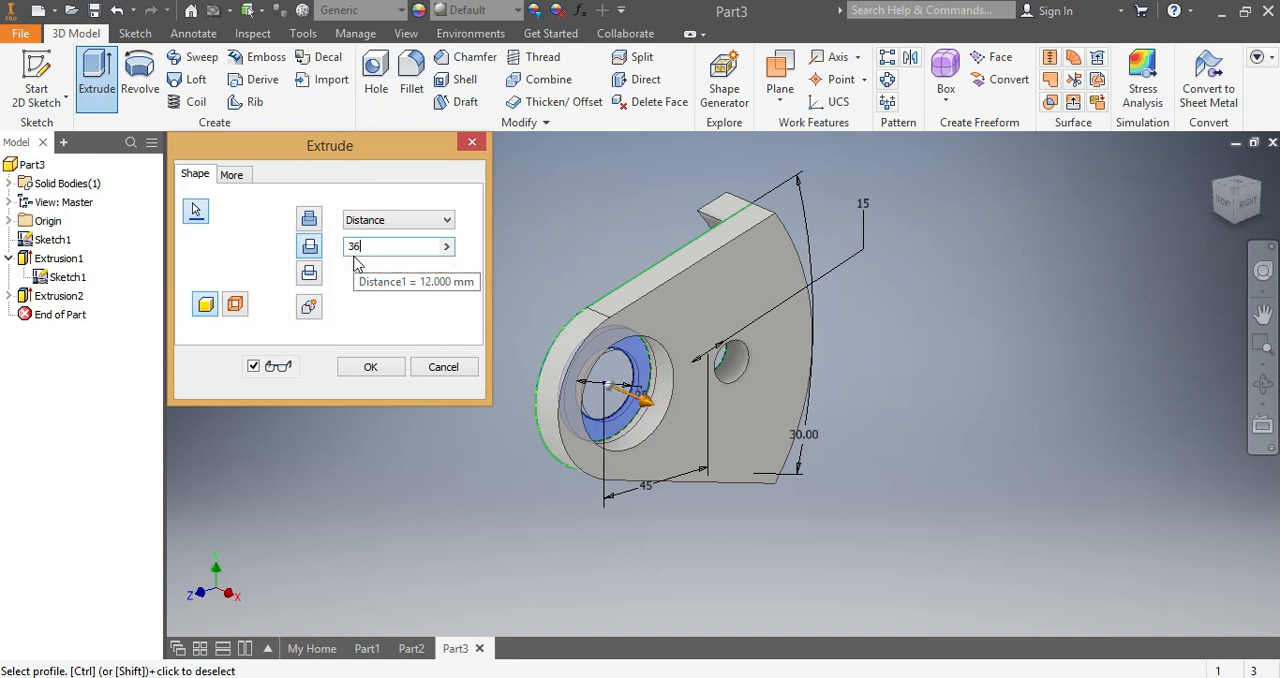
{"action": "left_click", "coordinate": [309, 218]}
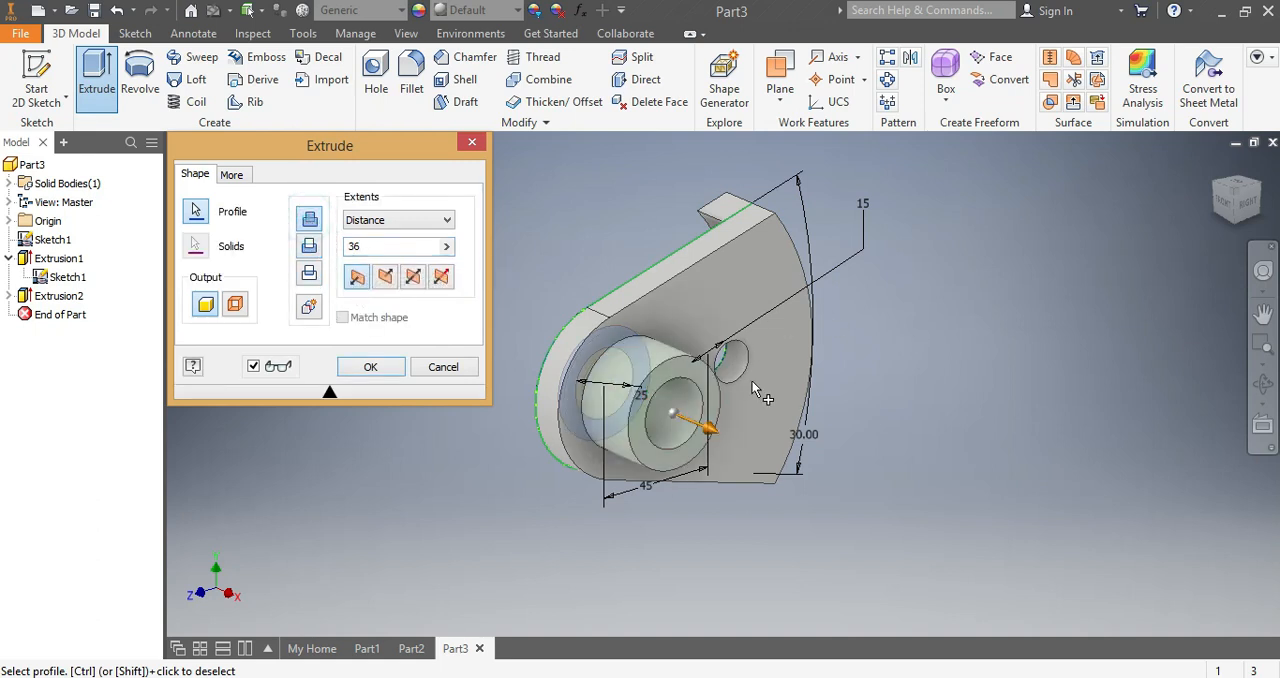
{"action": "left_click", "coordinate": [370, 368]}
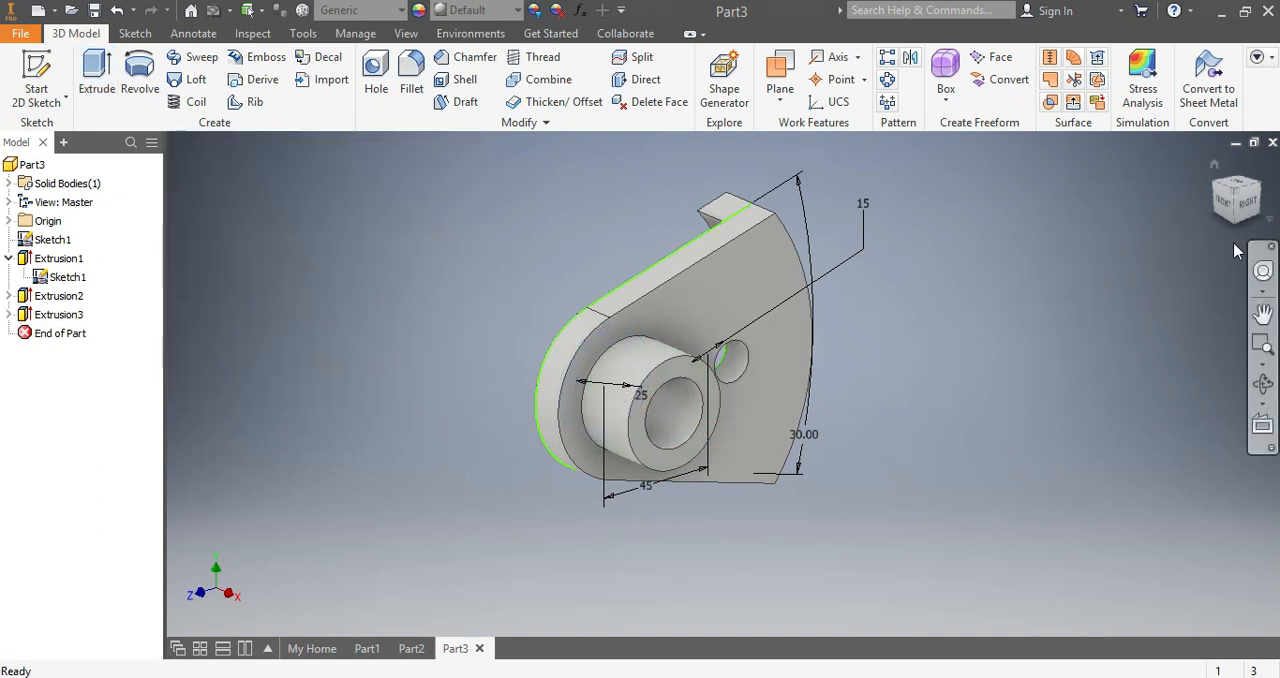
- Check the notched boss on Part2, and start a new sketch on the end face of the boss in Part3
{"action": "left_click", "coordinate": [1247, 208]}
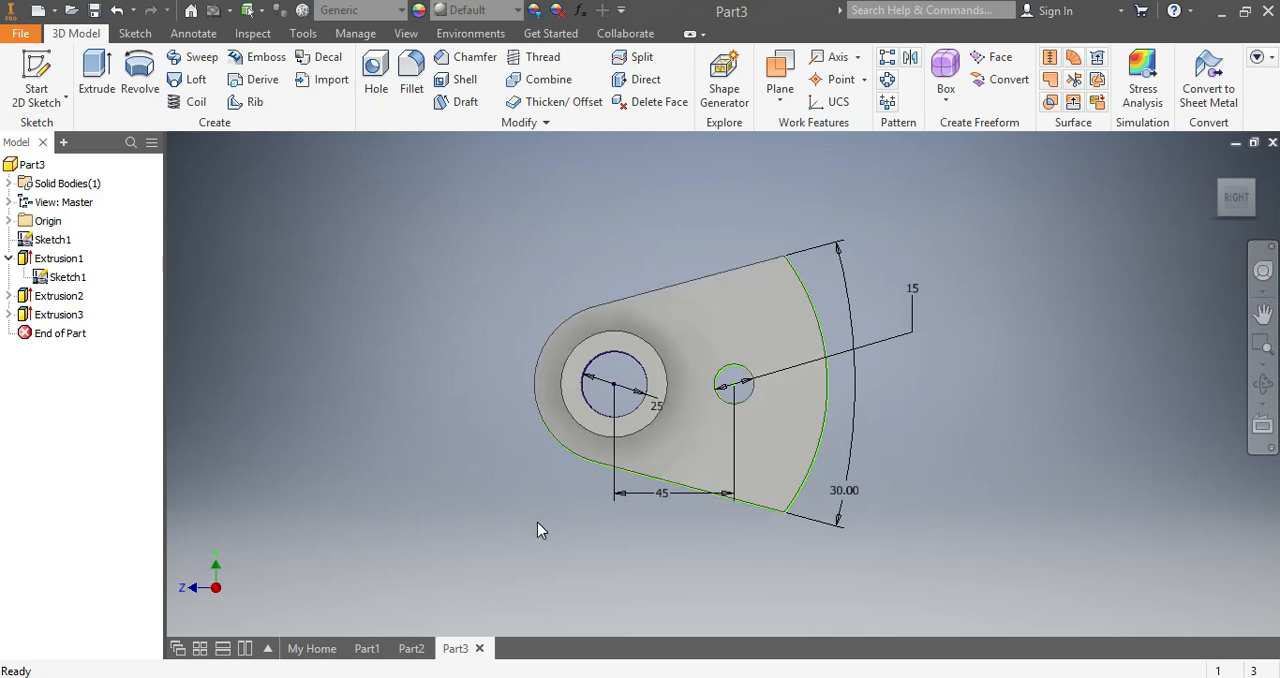
{"action": "left_click", "coordinate": [411, 648]}
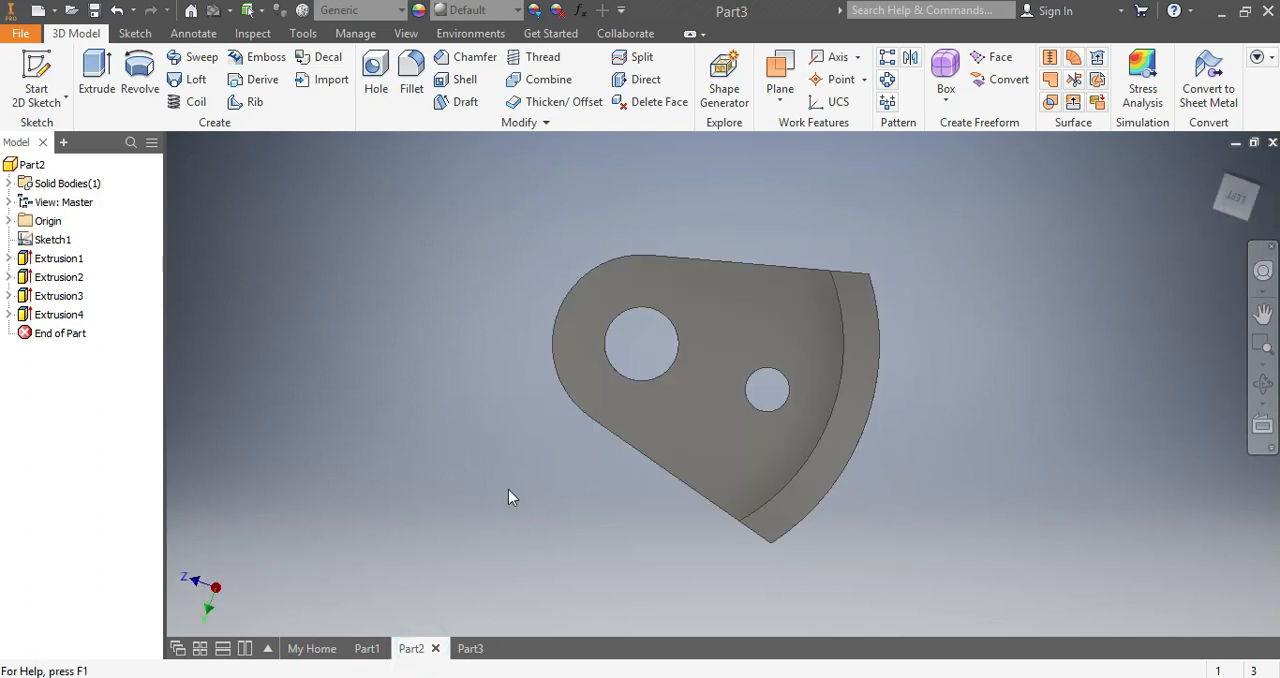
{"action": "mouse_move", "coordinate": [1226, 203]}
{"action": "left_mouse_down"}
{"action": "mouse_move", "coordinate": [1199, 242]}
{"action": "mouse_move", "coordinate": [942, 212]}
{"action": "left_mouse_up"}
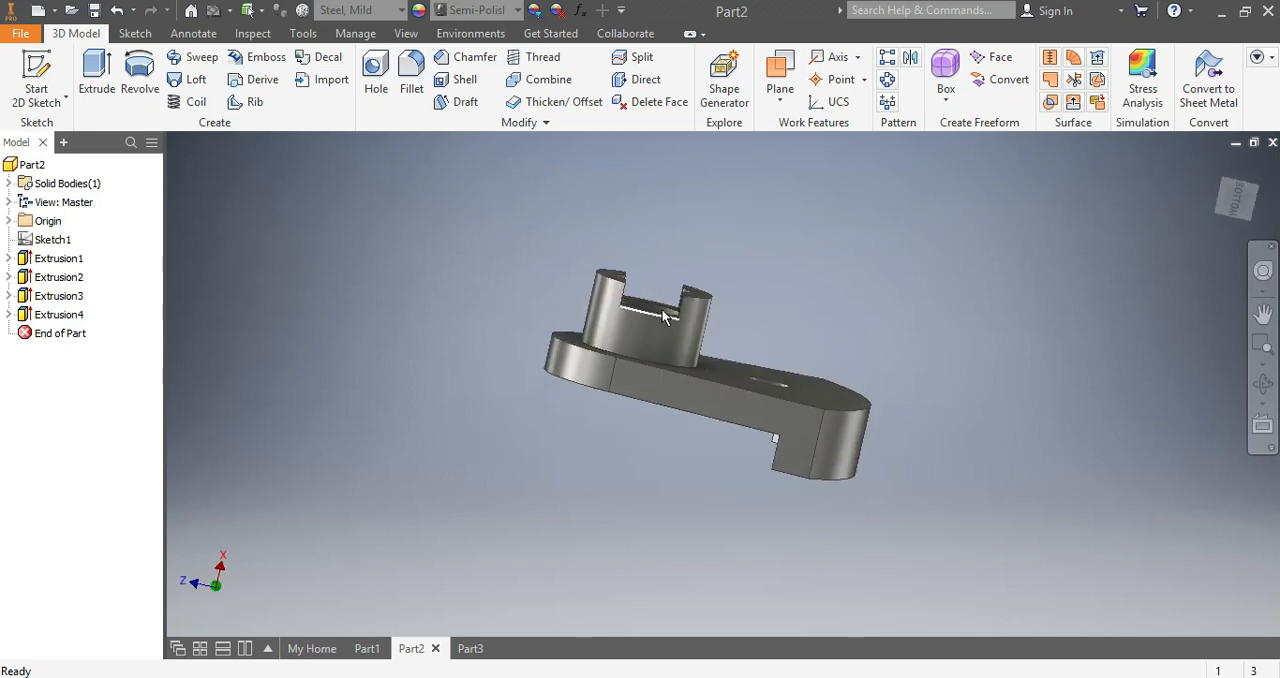
{"action": "left_click_drag", "start_coordinate": [1228, 197], "coordinate": [988, 355]}
{"action": "left_click", "coordinate": [468, 648]}
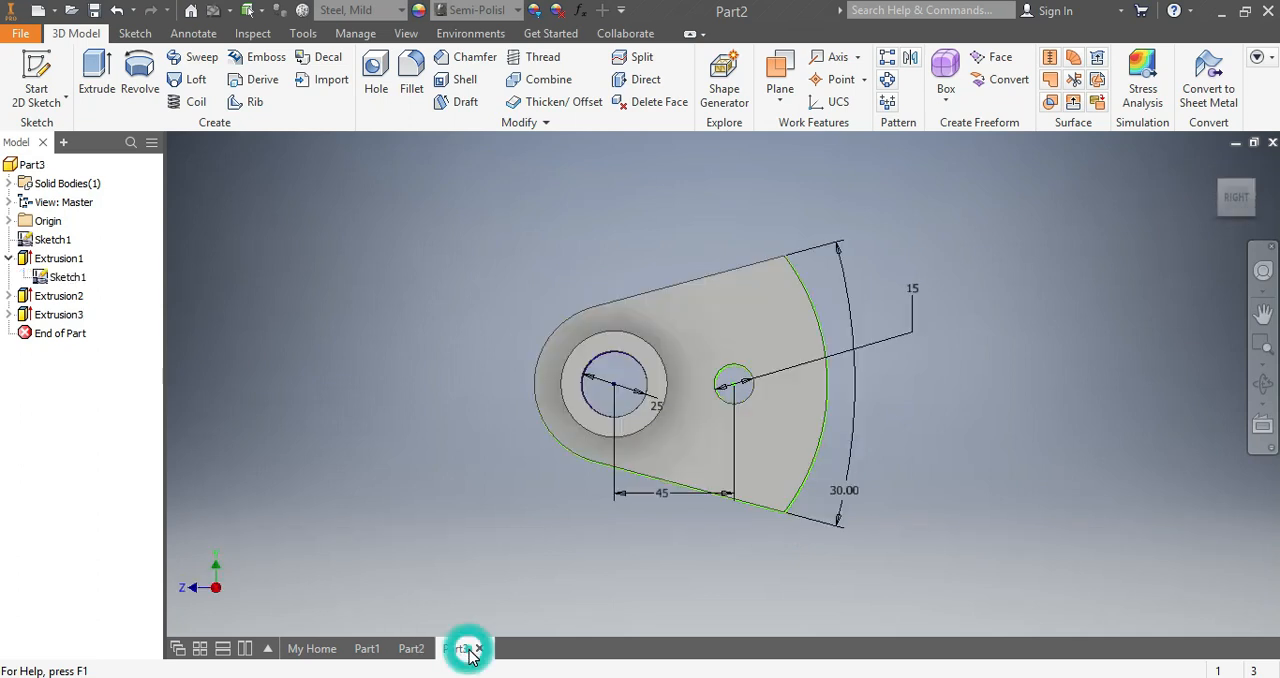
{"action": "left_click", "coordinate": [133, 34]}
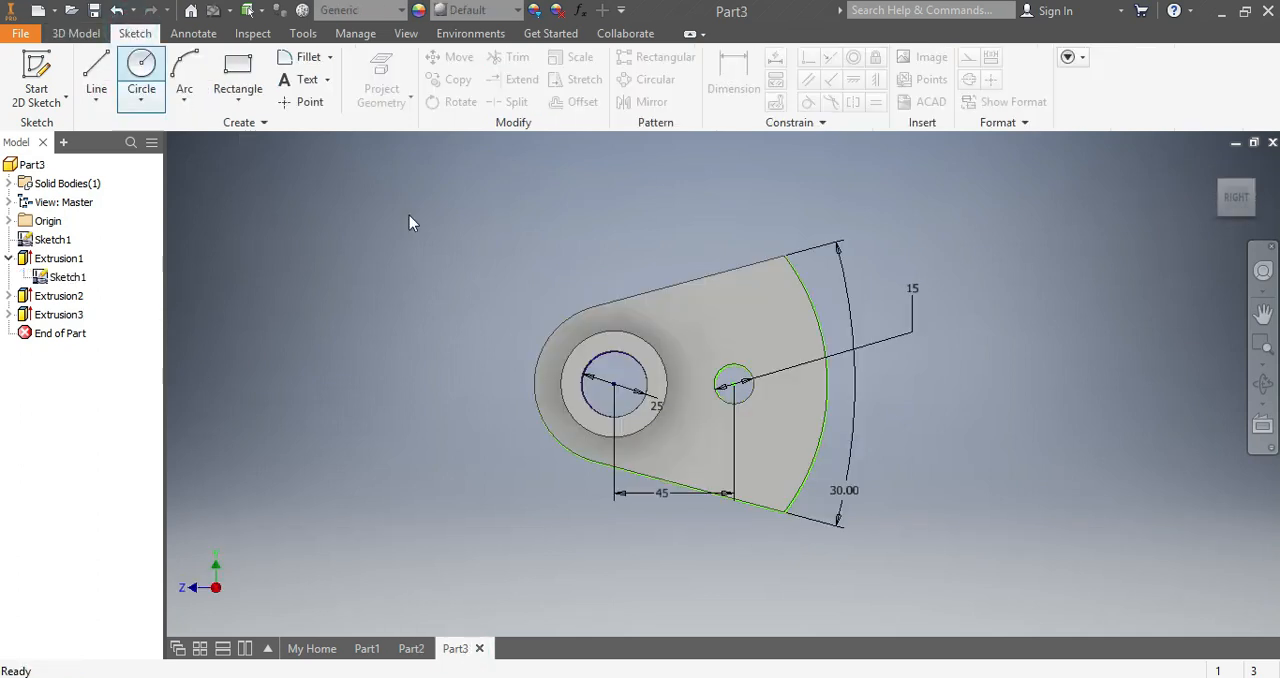
{"action": "right_click", "coordinate": [605, 349]}
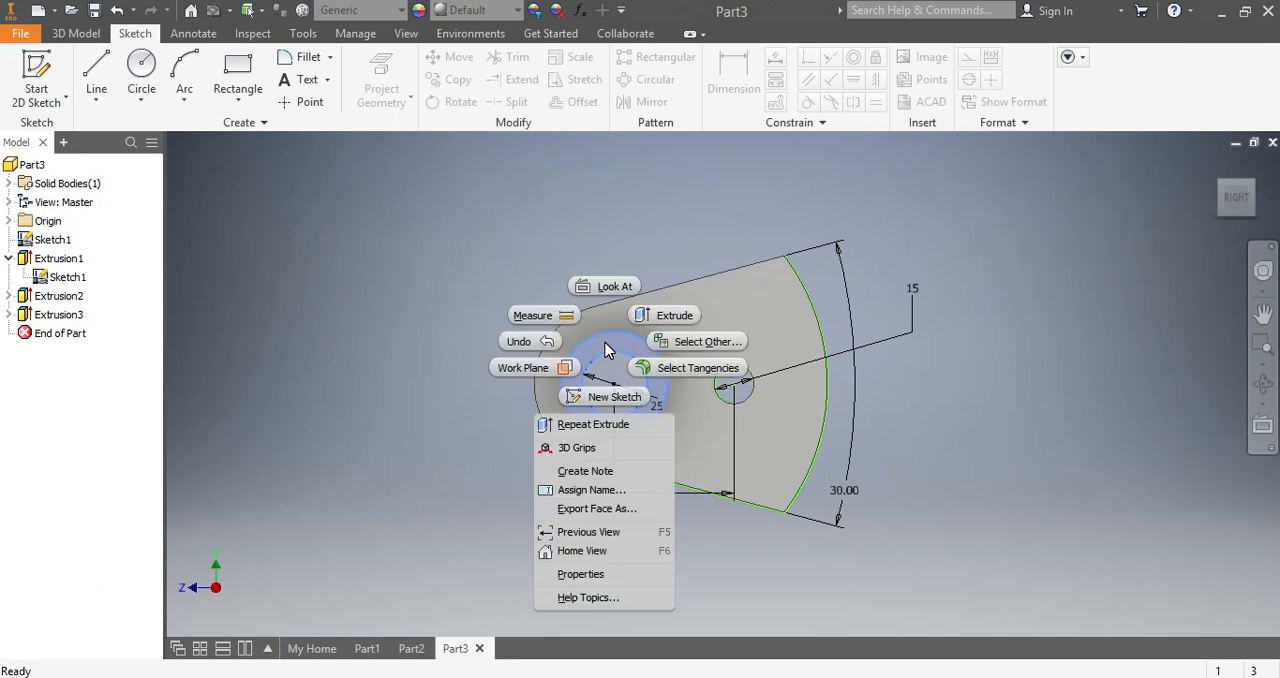
{"action": "left_click", "coordinate": [613, 397]}
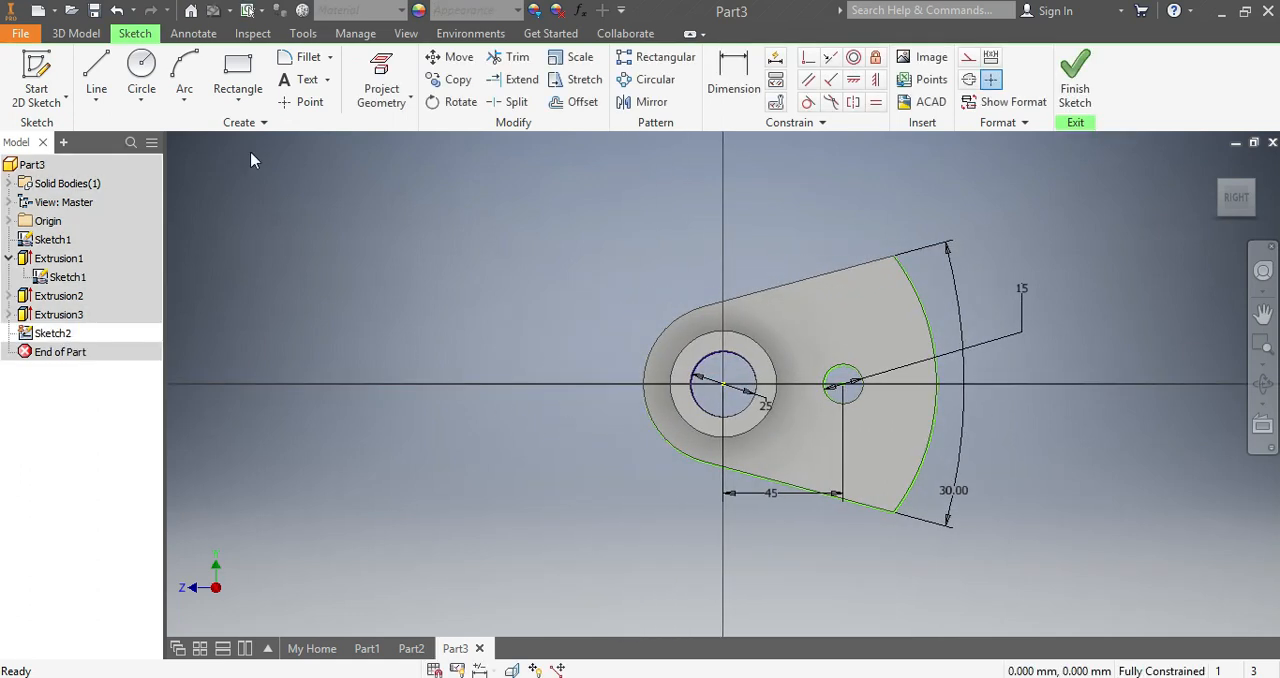
- Sketch a rectangle about 20 mm wide and 51 mm high across the end face of the boss
{"action": "left_click", "coordinate": [226, 64]}
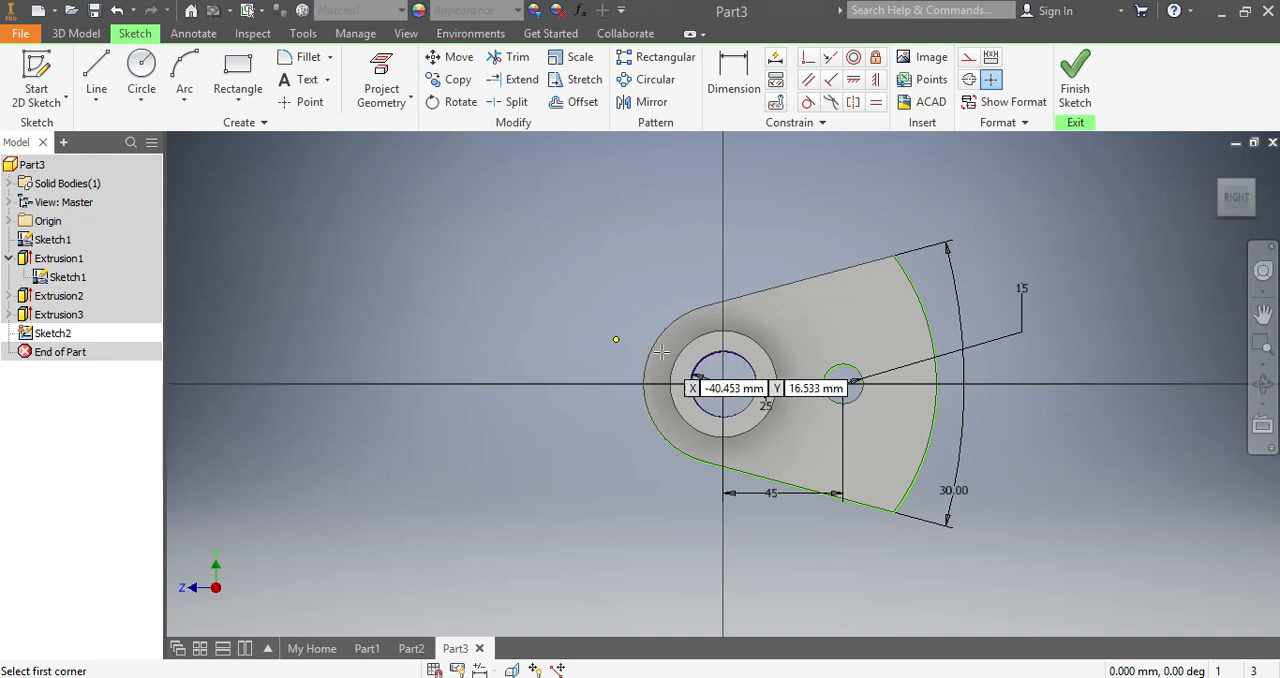
{"action": "left_click", "coordinate": [697, 320]}
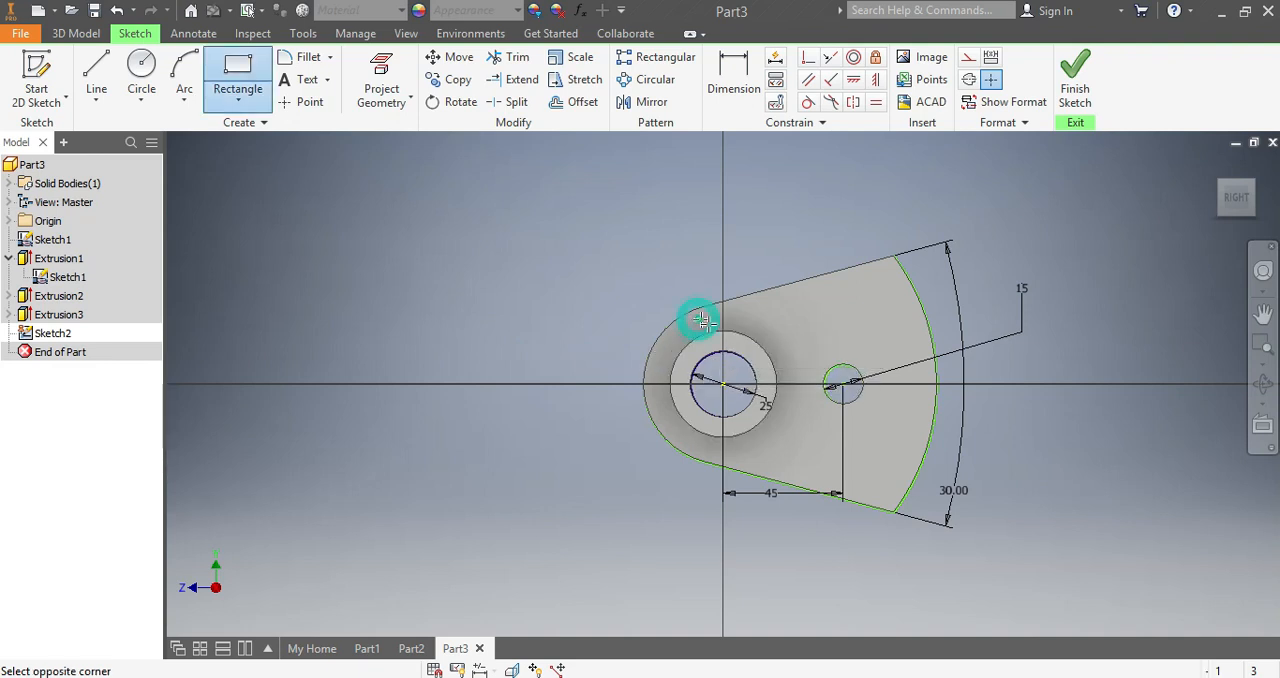
{"action": "left_click", "coordinate": [751, 456]}
- Set the rectangle's width to 20 mm
{"action": "left_click", "coordinate": [735, 80]}
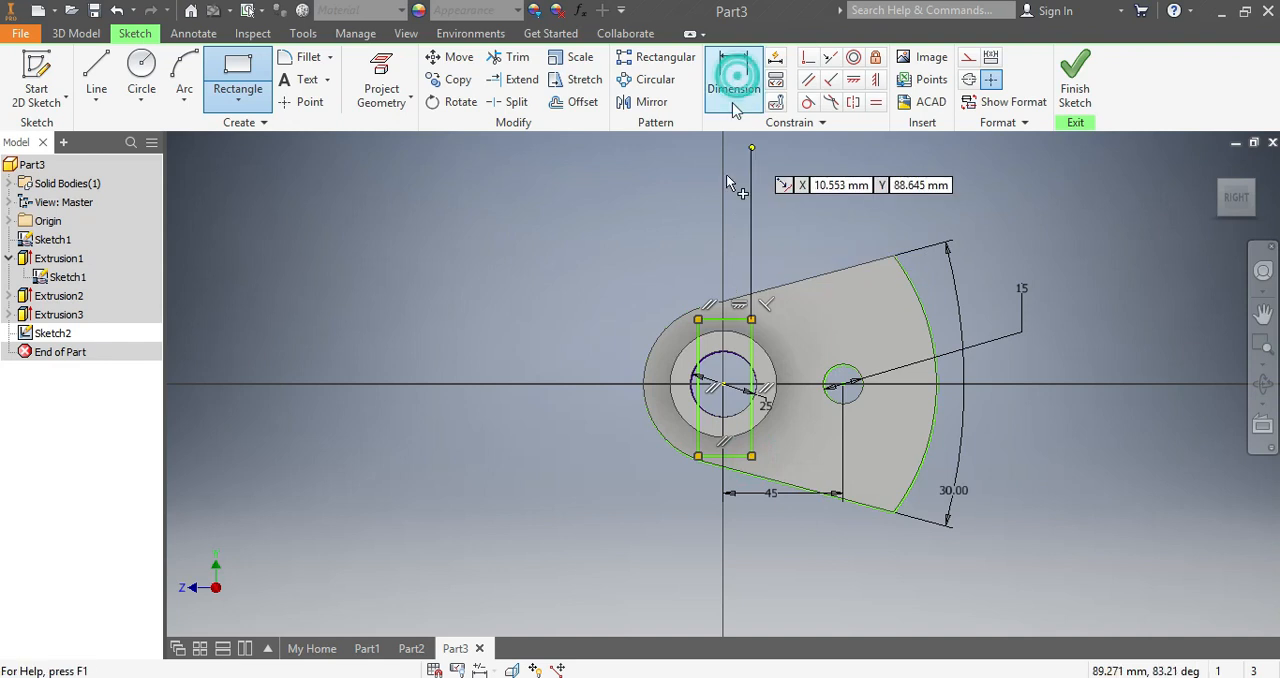
{"action": "left_click", "coordinate": [728, 459]}
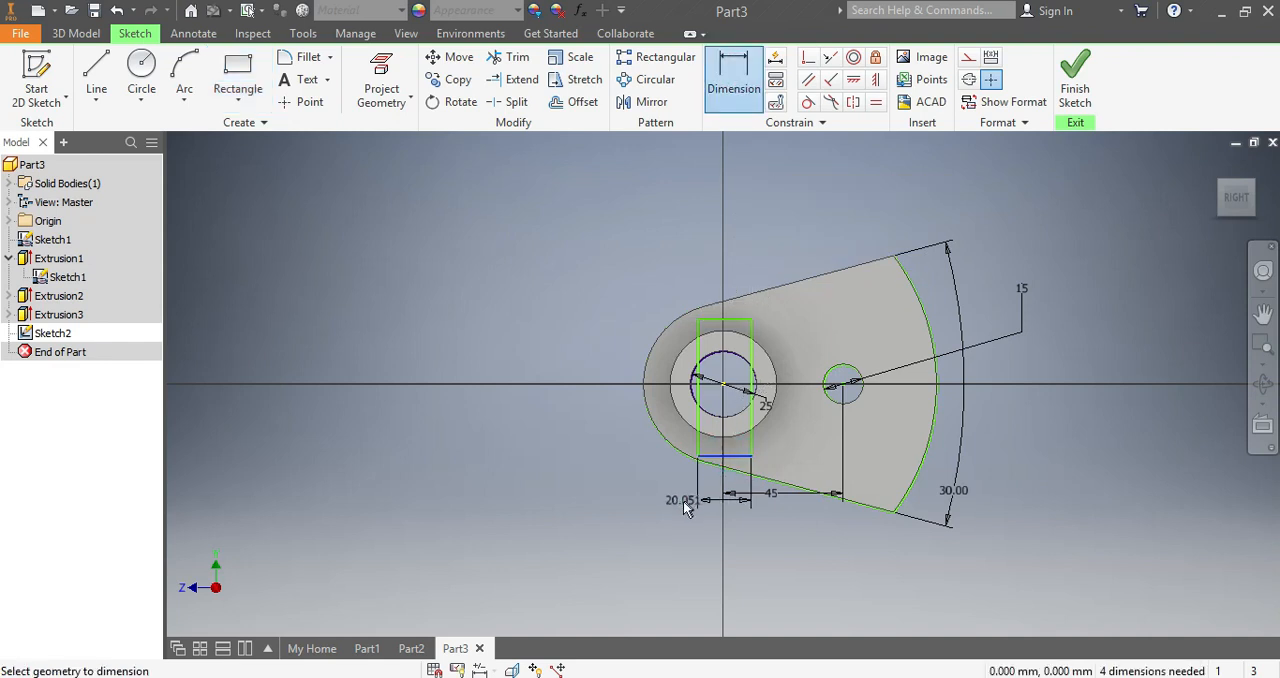
{"action": "left_click", "coordinate": [686, 508]}
{"action": "type", "text": "2"}
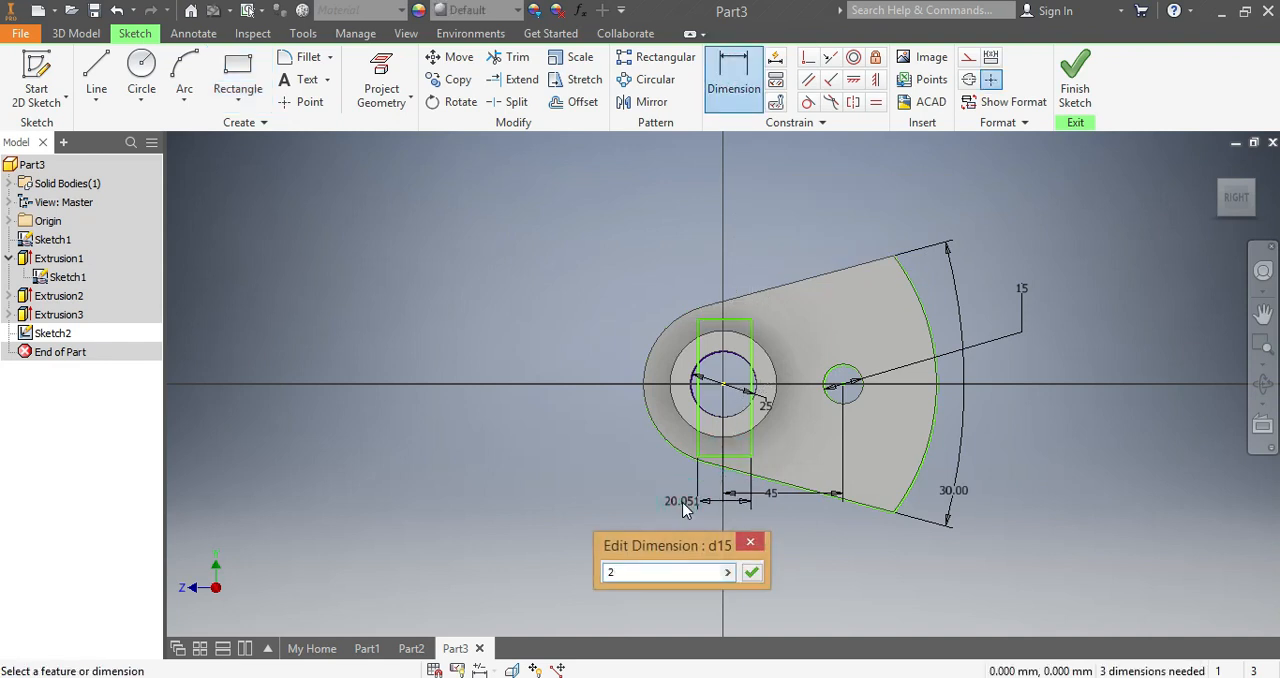
{"action": "type", "text": "0"}
{"action": "left_click", "coordinate": [751, 572]}
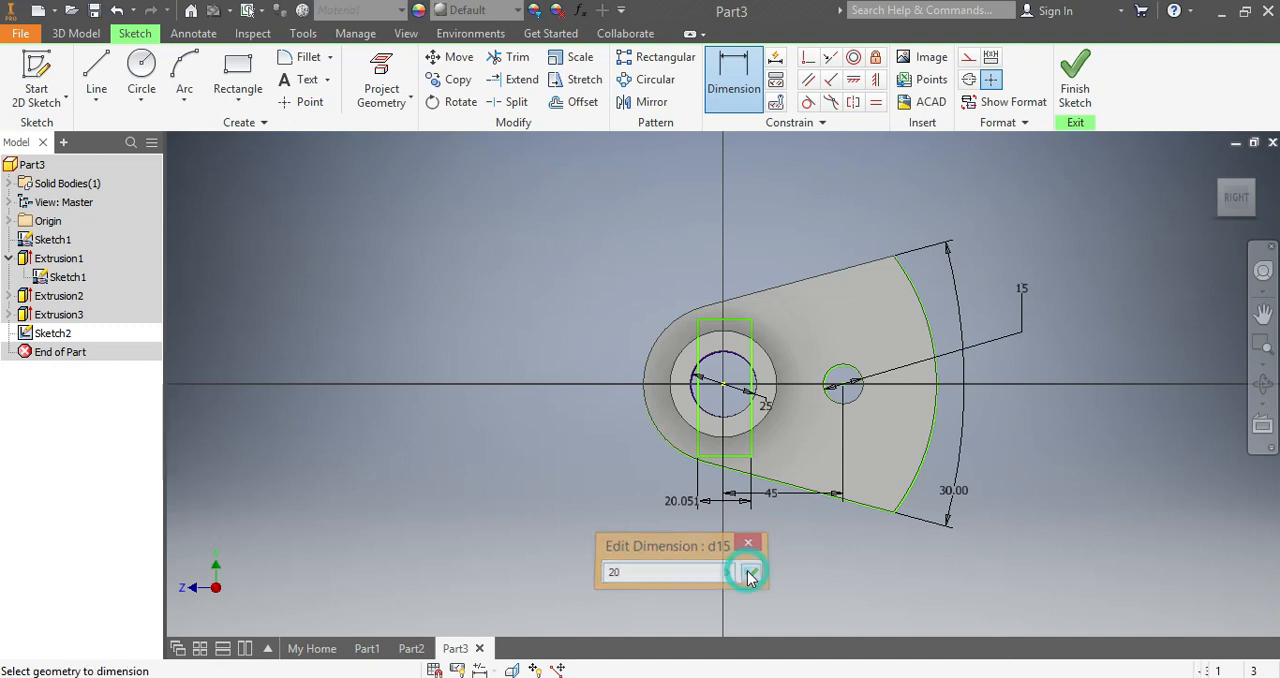
- Dimension the rectangle's height as drawn and set its left long edge 10 mm from the centre of the 25 mm hole
{"action": "left_click", "coordinate": [700, 453]}
{"action": "left_click", "coordinate": [724, 386]}
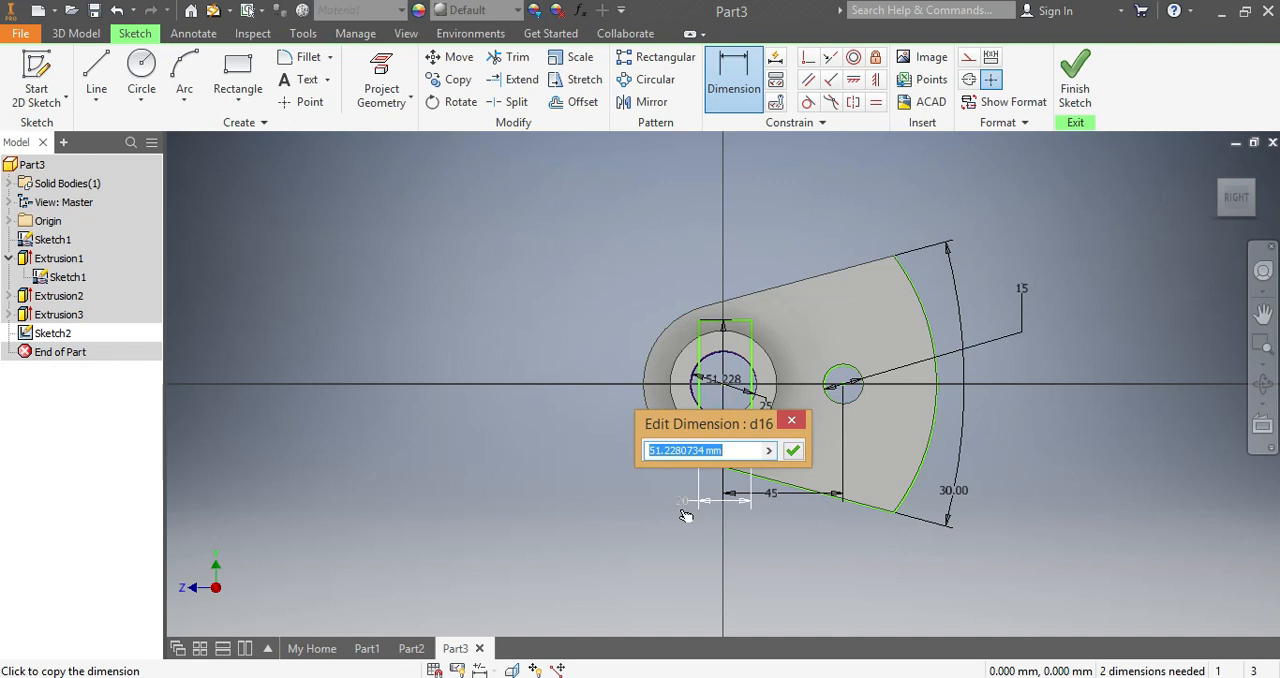
{"action": "left_click", "coordinate": [794, 421]}
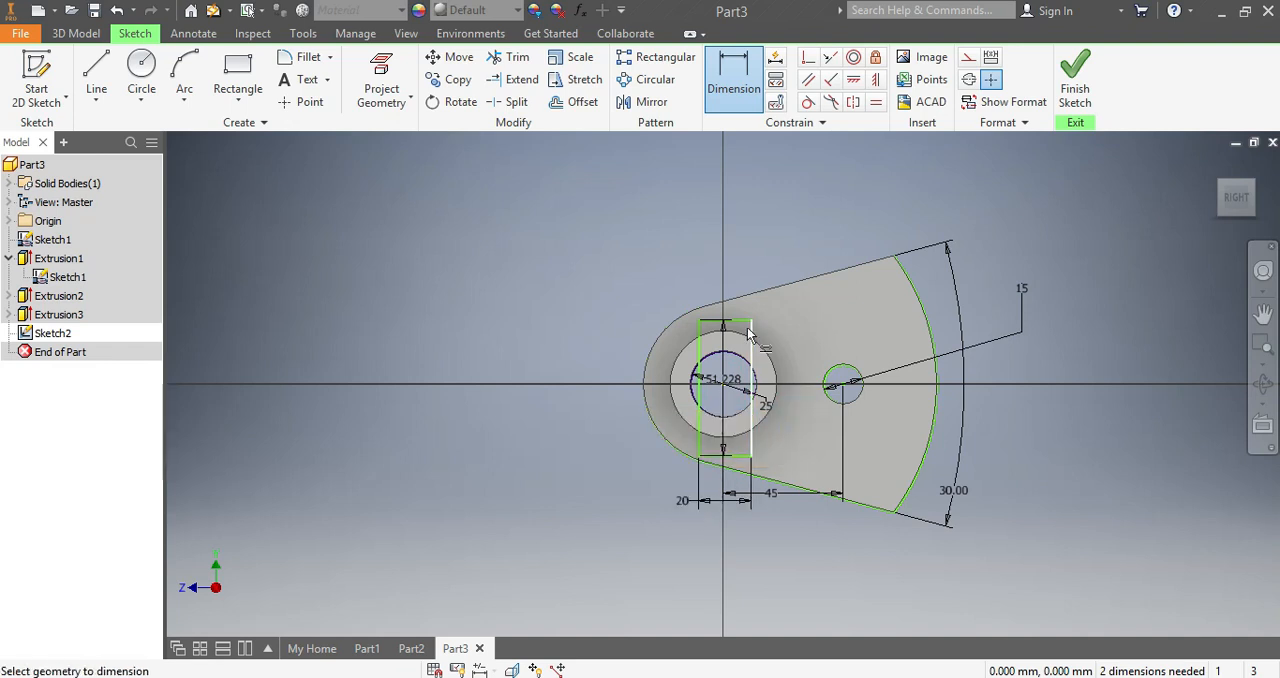
{"action": "left_click", "coordinate": [700, 440]}
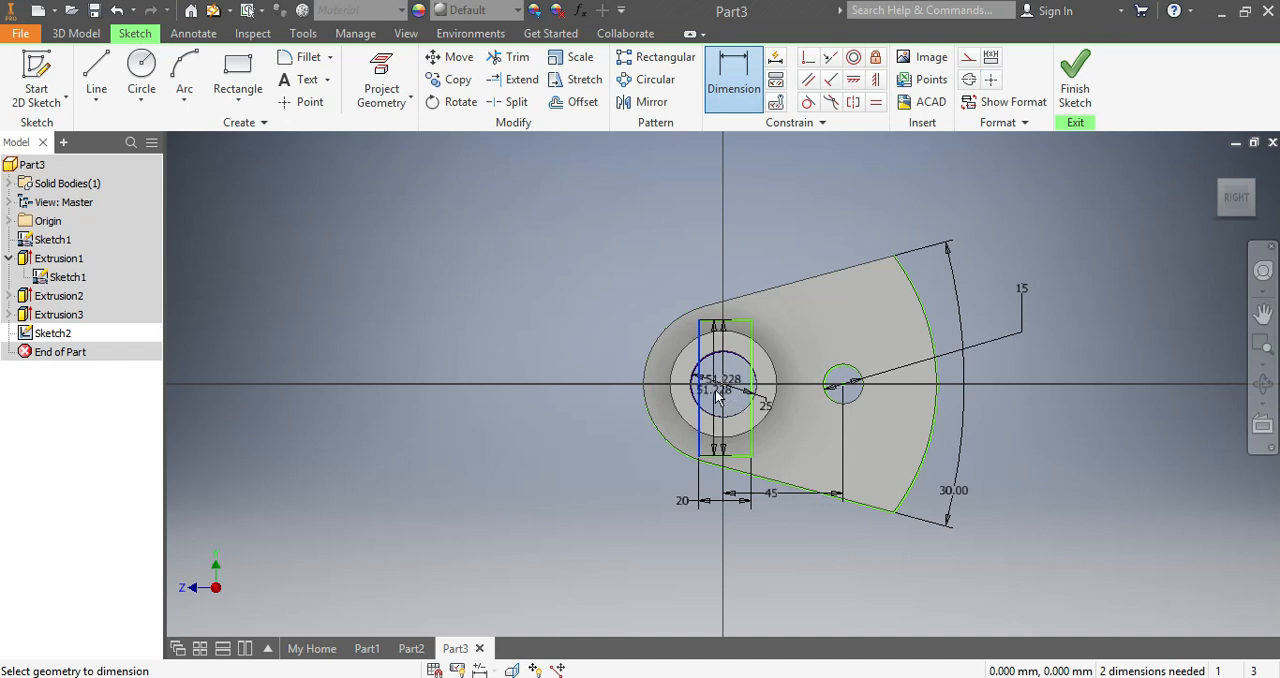
{"action": "left_click", "coordinate": [724, 387]}
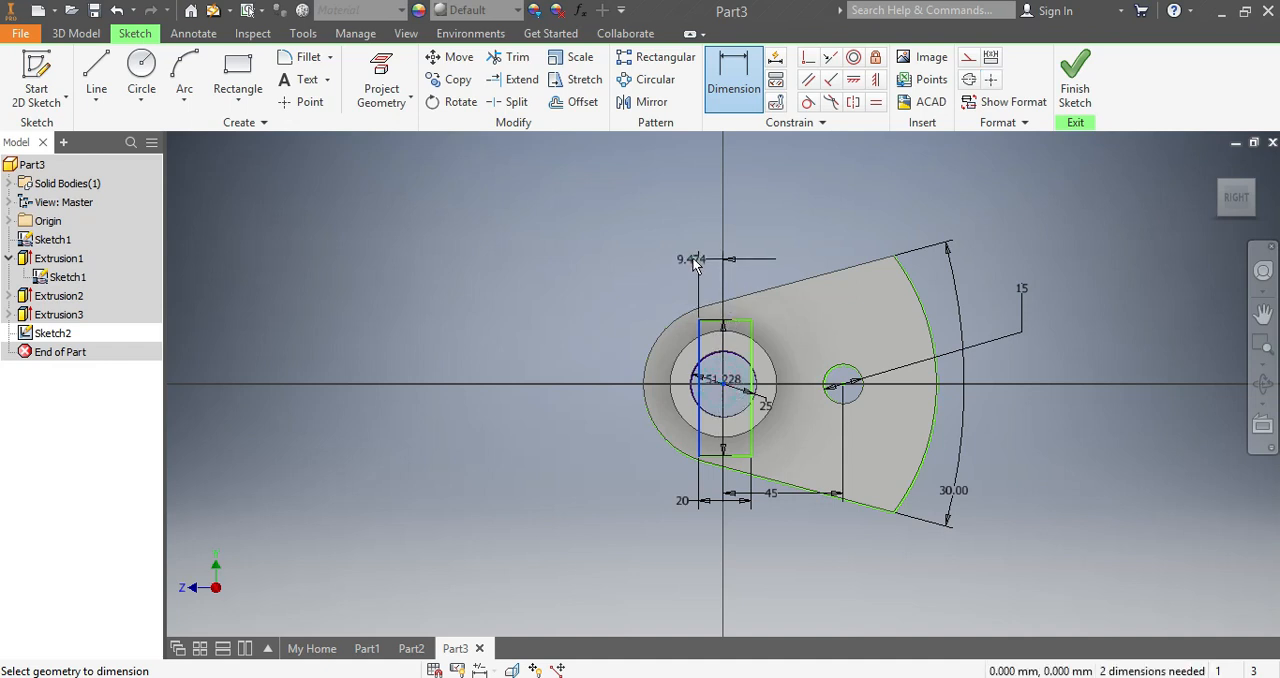
{"action": "left_click", "coordinate": [695, 263]}
{"action": "type", "text": "10"}
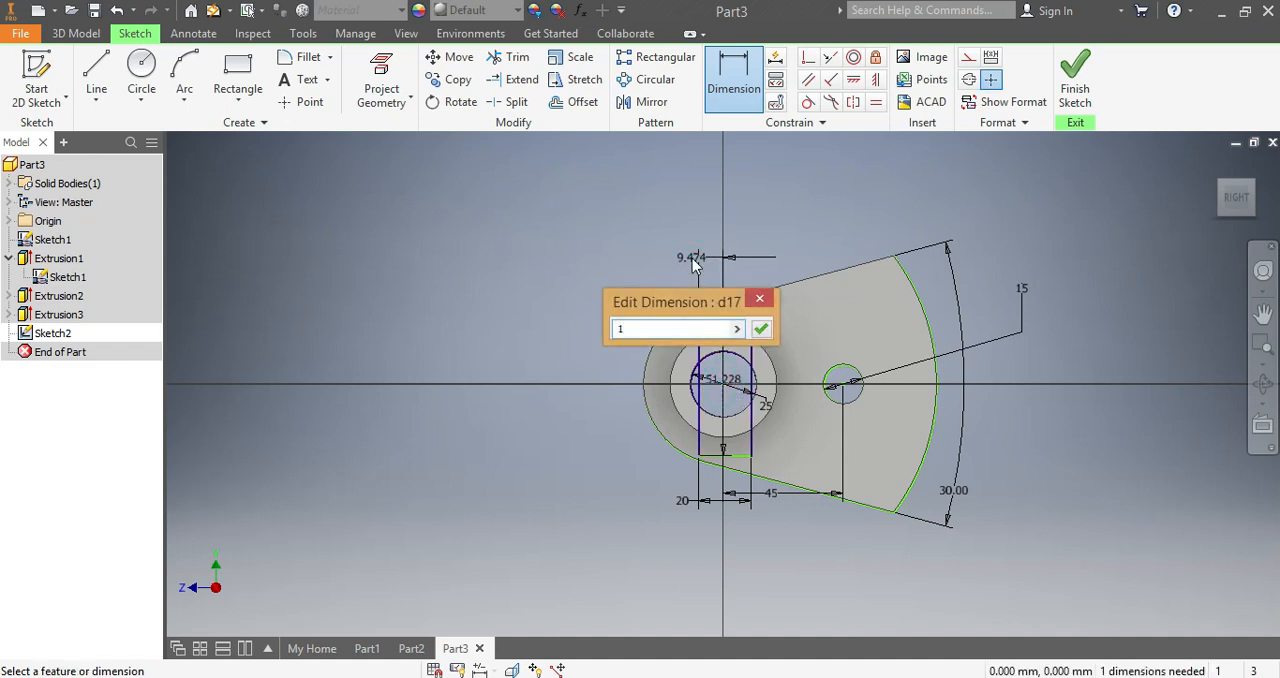
{"action": "left_click", "coordinate": [761, 330]}
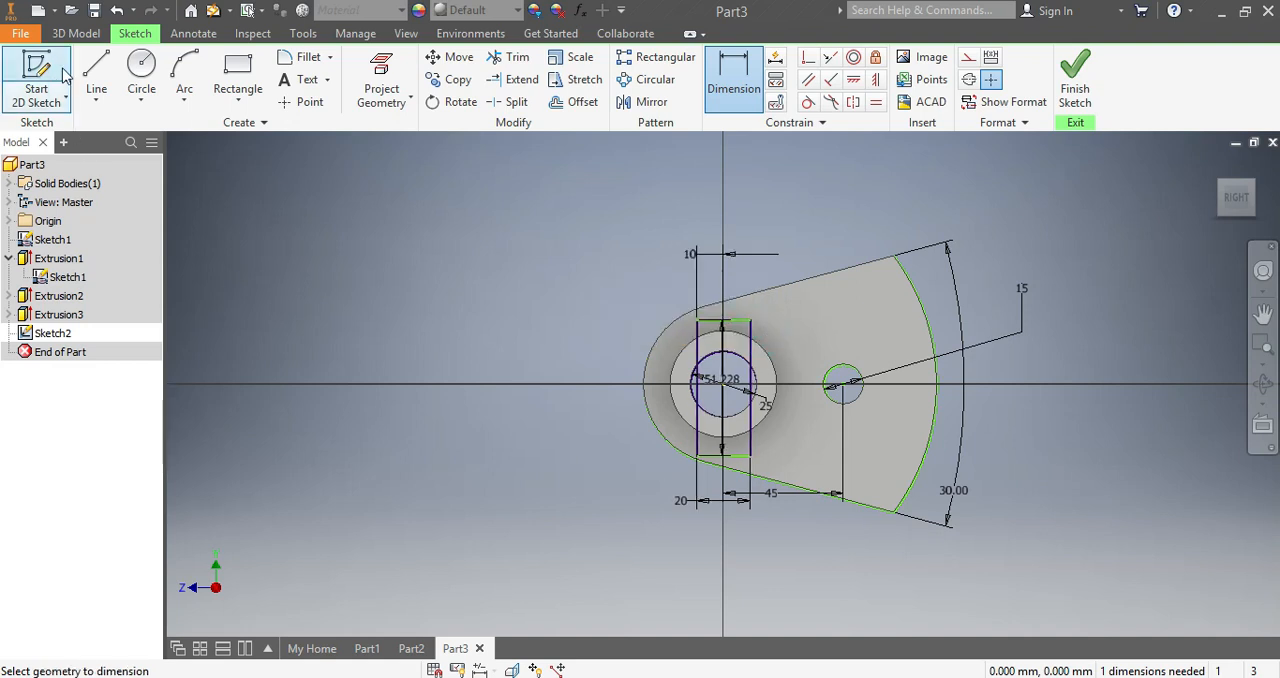
- Extrude the rectangle 8 mm as a Cut in Direction 2 to notch the end of the boss
{"action": "left_click", "coordinate": [72, 35]}
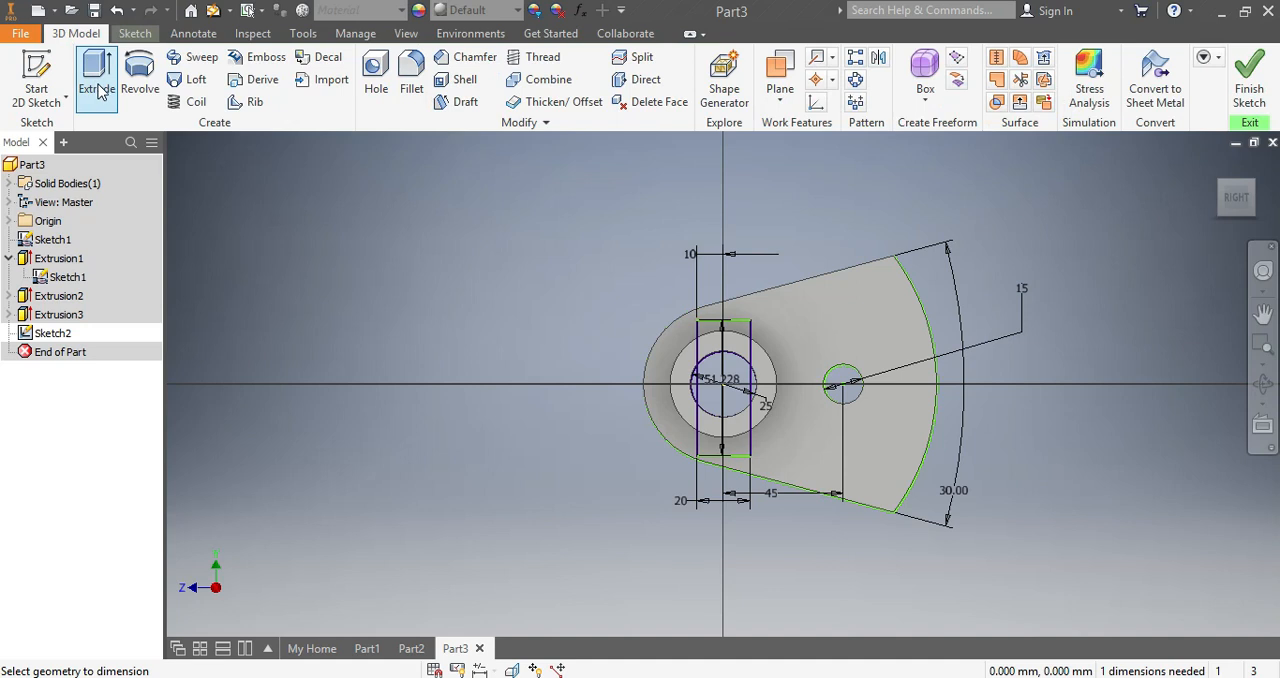
{"action": "left_click", "coordinate": [97, 65]}
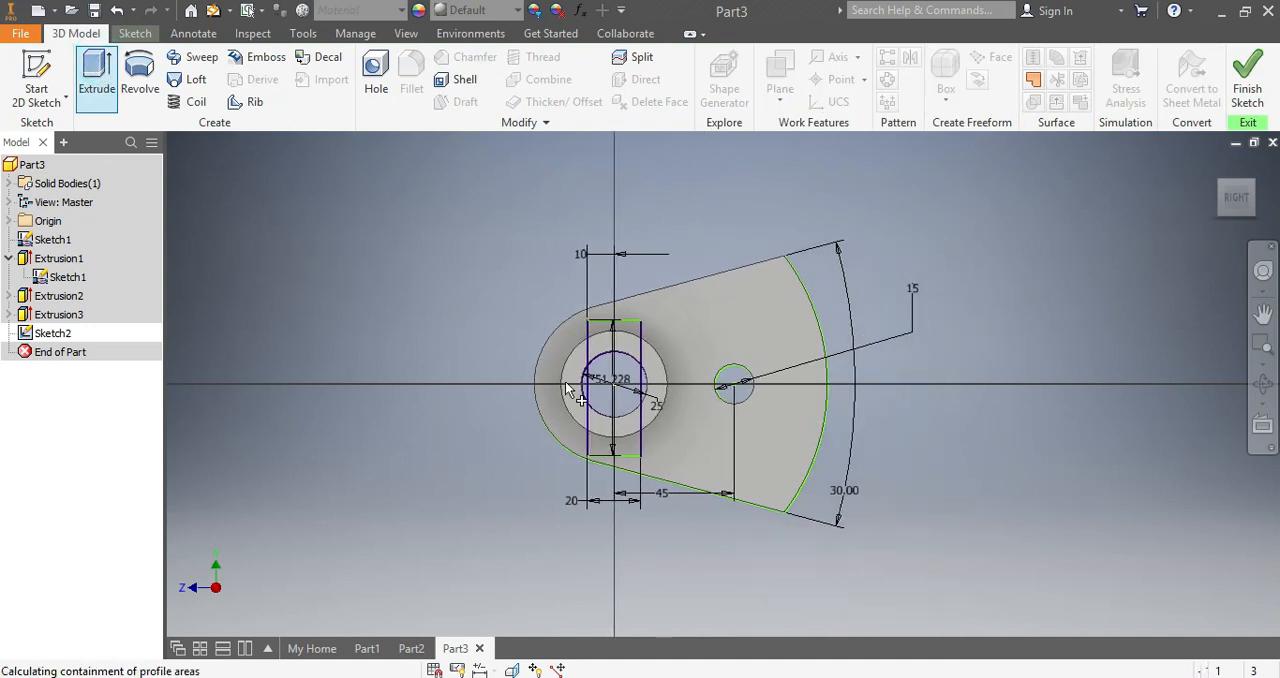
{"action": "left_click", "coordinate": [604, 328]}
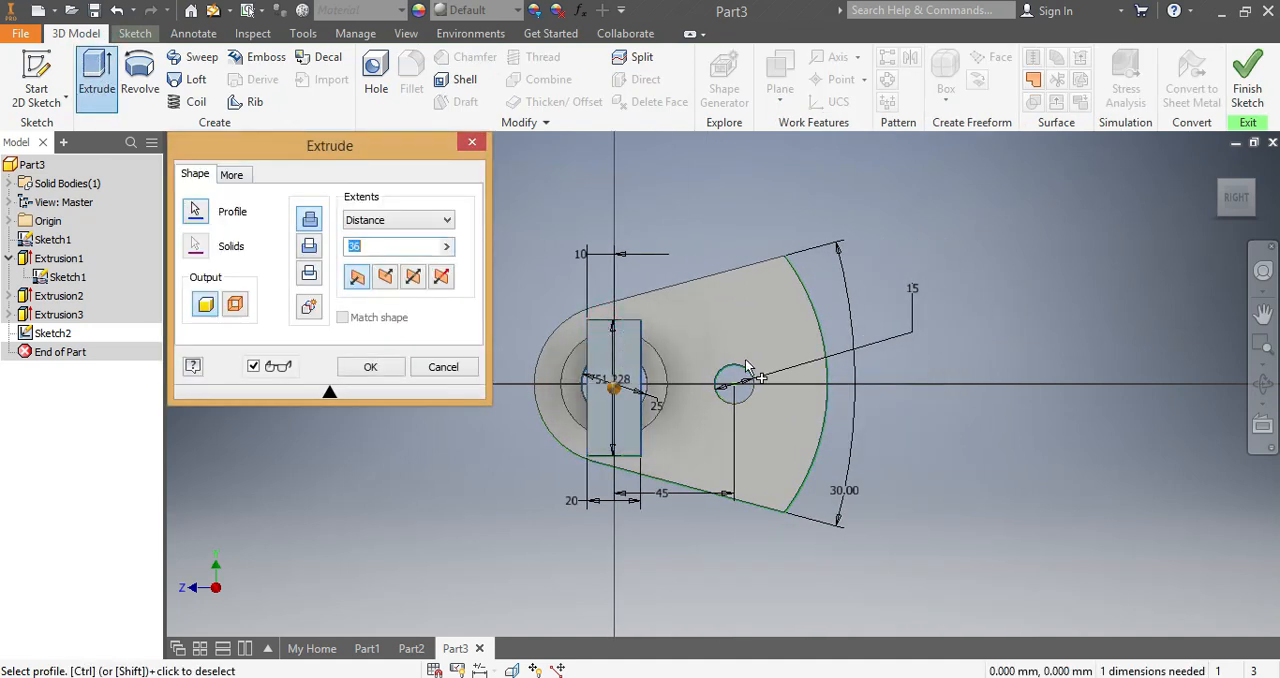
{"action": "left_click_drag", "start_coordinate": [1233, 199], "coordinate": [1115, 222]}
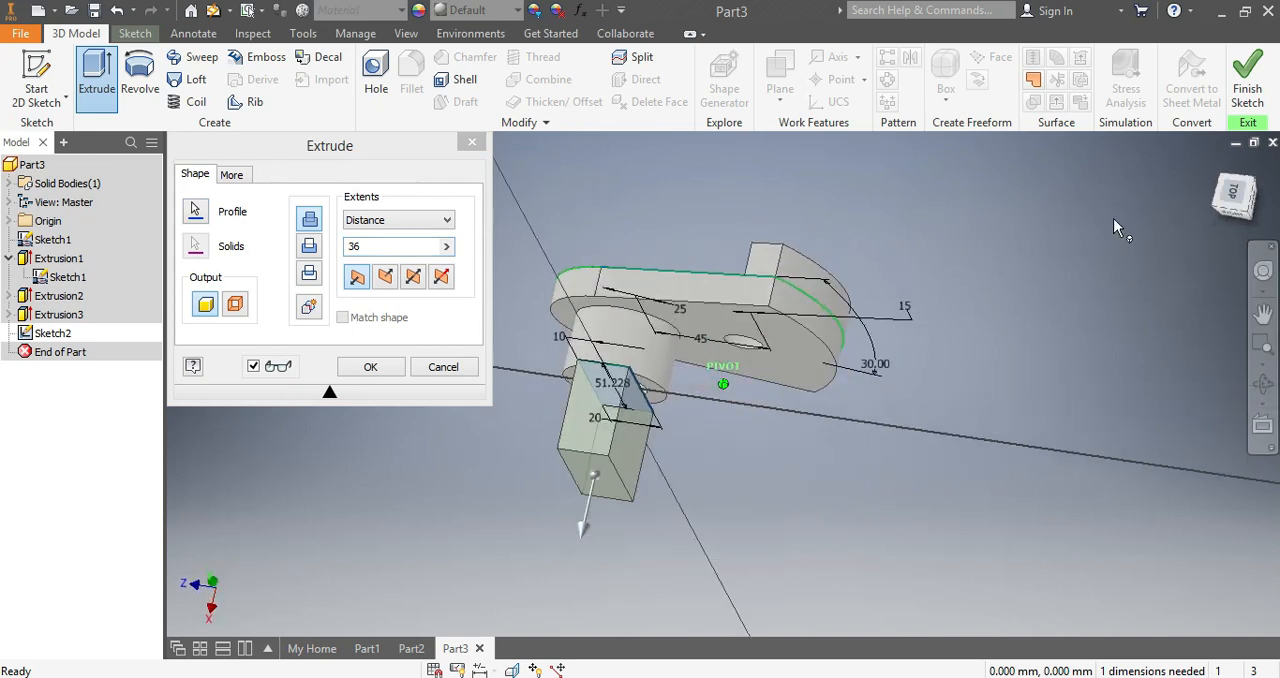
{"action": "left_click", "coordinate": [385, 276]}
{"action": "double_click", "coordinate": [364, 248]}
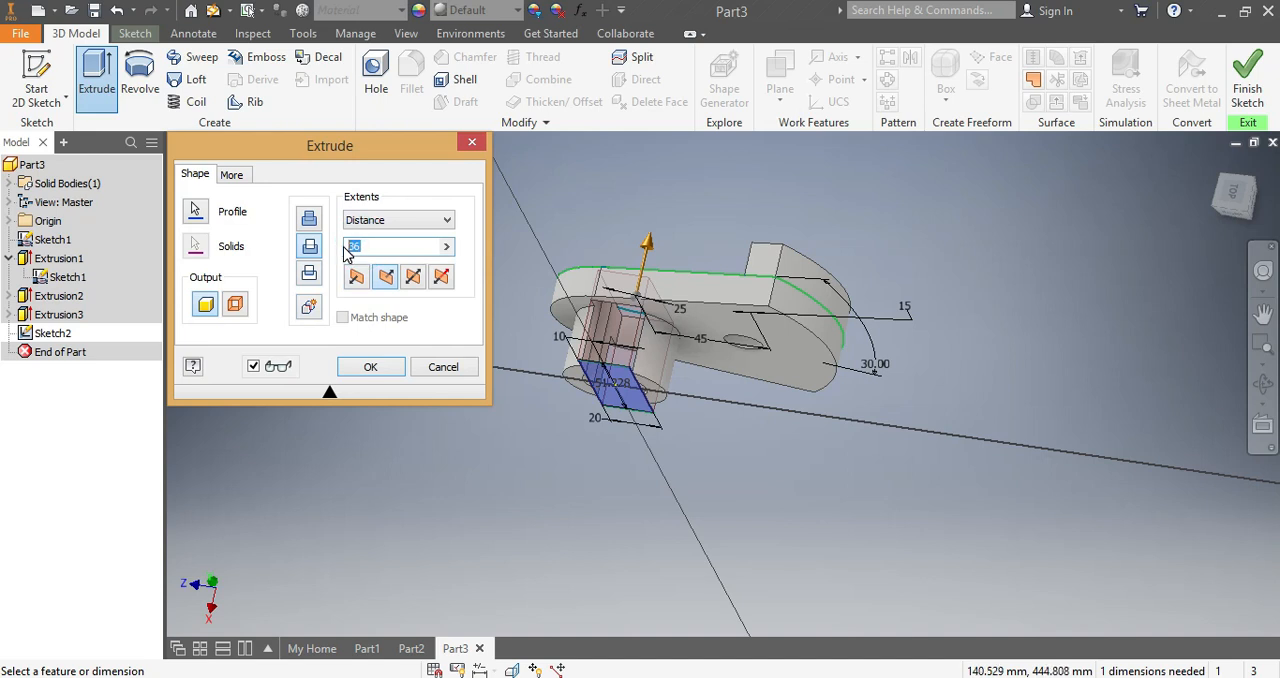
{"action": "type", "text": "8"}
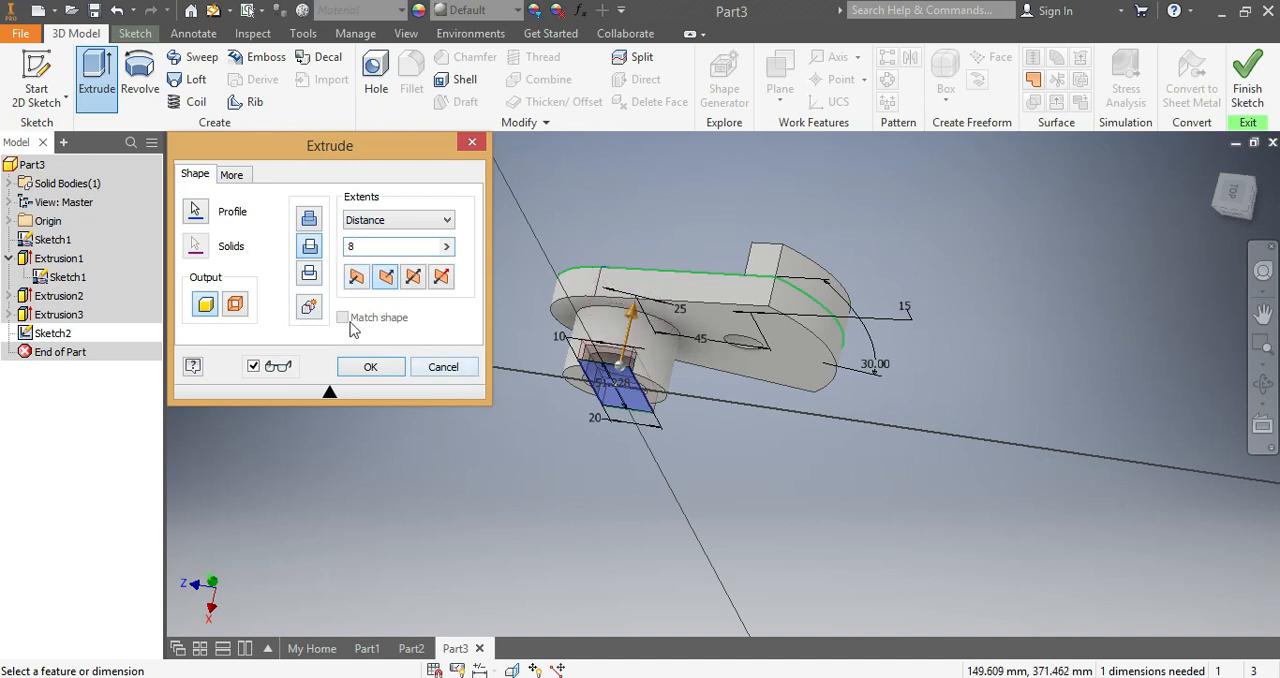
{"action": "left_click", "coordinate": [383, 370]}
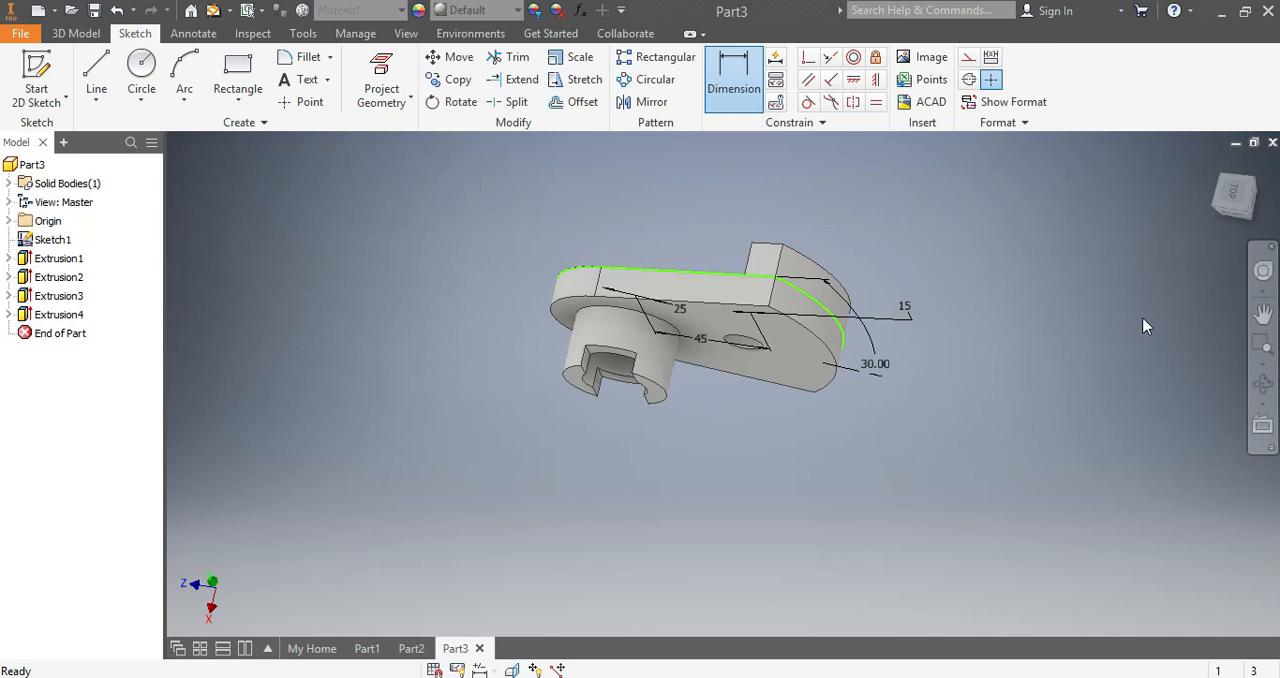
- Hide Sketch1 and check the finished part from an angled view
{"action": "mouse_move", "coordinate": [1230, 183]}
{"action": "left_mouse_down"}
{"action": "mouse_move", "coordinate": [1230, 147]}
{"action": "mouse_move", "coordinate": [1196, 128]}
{"action": "mouse_move", "coordinate": [1135, 224]}
{"action": "left_mouse_up"}
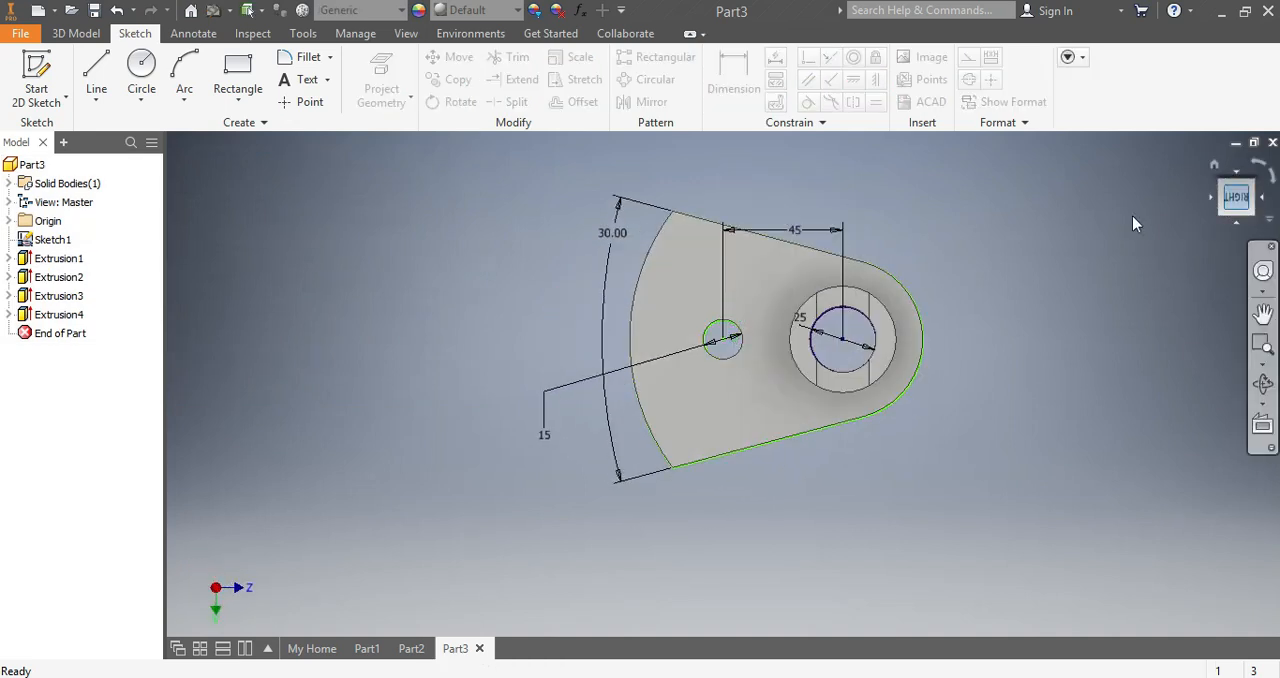
{"action": "right_click", "coordinate": [53, 247]}
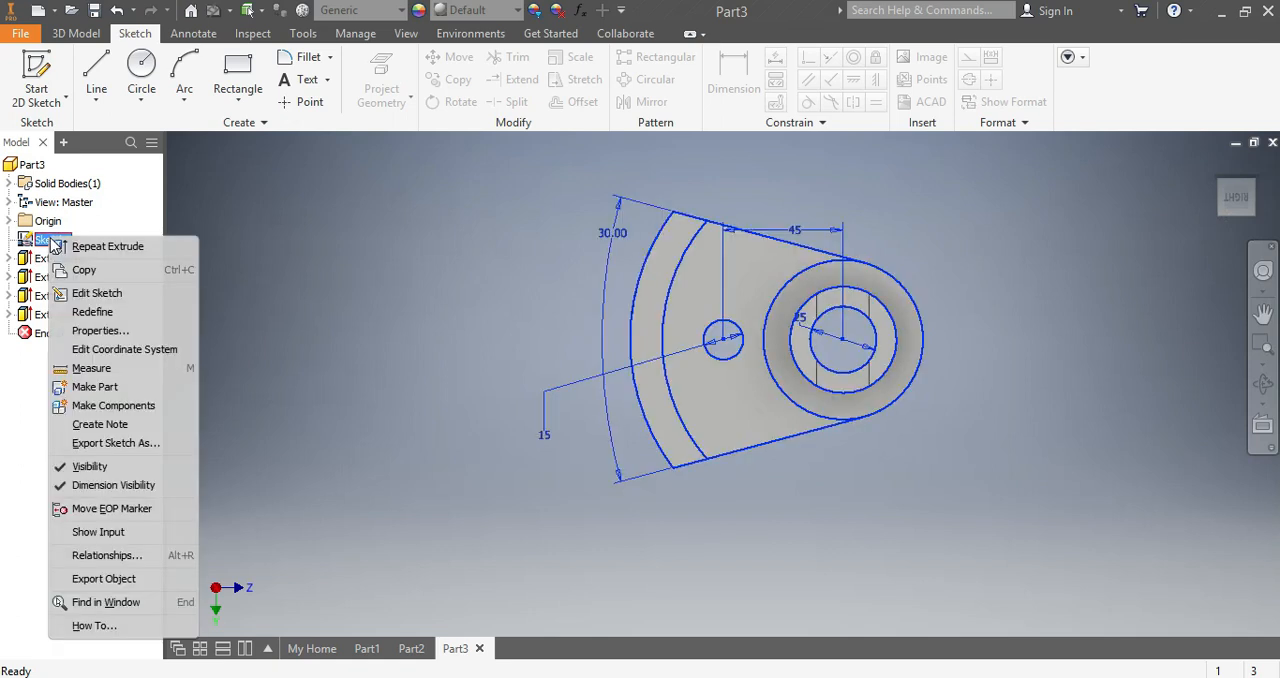
{"action": "left_click", "coordinate": [88, 467]}
{"action": "mouse_move", "coordinate": [1241, 203]}
{"action": "left_mouse_down"}
{"action": "mouse_move", "coordinate": [1200, 248]}
{"action": "mouse_move", "coordinate": [1120, 262]}
{"action": "mouse_move", "coordinate": [1050, 300]}
{"action": "mouse_move", "coordinate": [1020, 520]}
{"action": "mouse_move", "coordinate": [870, 480]}
{"action": "mouse_move", "coordinate": [830, 400]}
{"action": "mouse_move", "coordinate": [900, 320]}
{"action": "mouse_move", "coordinate": [940, 430]}
{"action": "mouse_move", "coordinate": [900, 310]}
{"action": "mouse_move", "coordinate": [870, 395]}
{"action": "mouse_move", "coordinate": [830, 430]}
{"action": "left_mouse_up"}
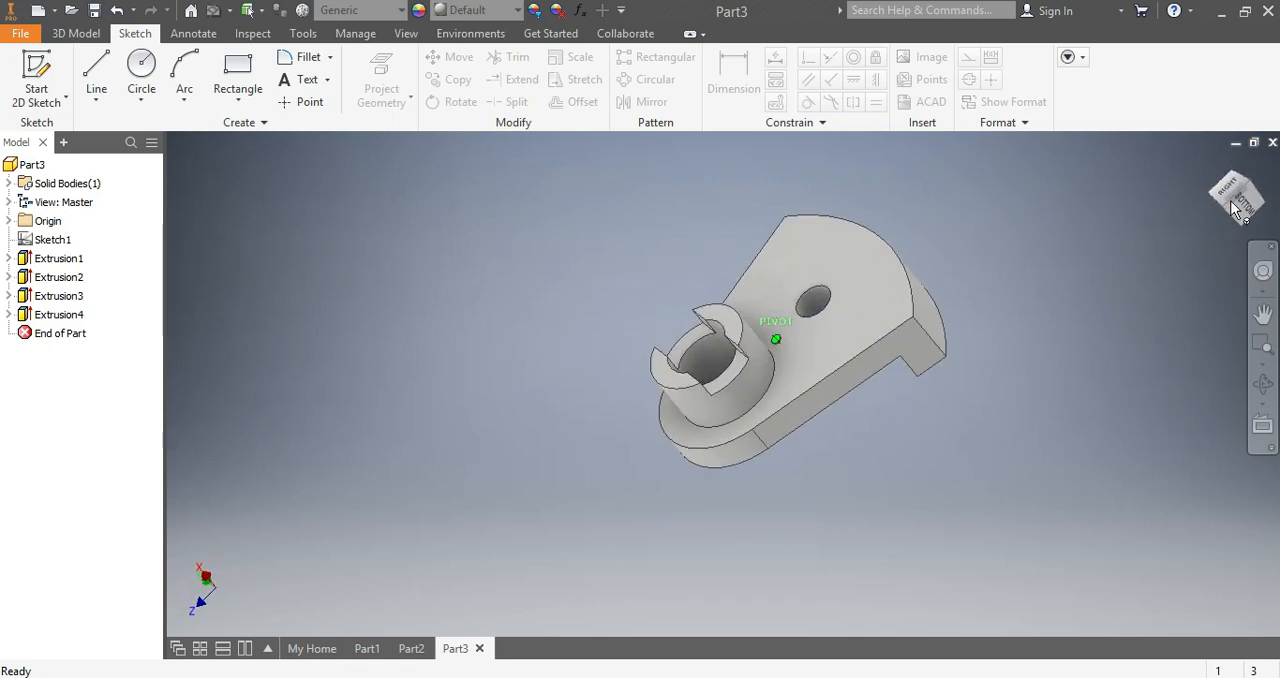
- Assign the Stainless Steel material from the Inventor Material Library to the part
{"action": "left_click", "coordinate": [398, 12]}
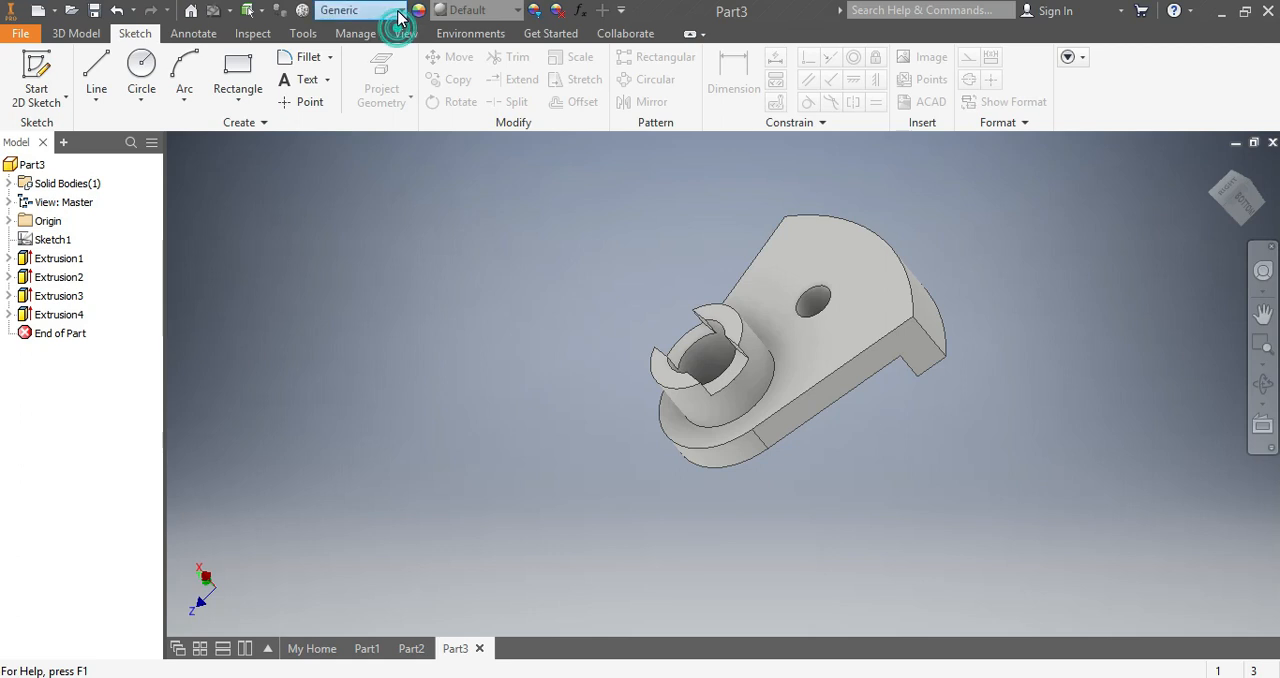
{"action": "scroll", "coordinate": [363, 245], "scroll_direction": "down", "scroll_amount": 2}
{"action": "scroll", "coordinate": [363, 245], "scroll_direction": "down", "scroll_amount": 8}
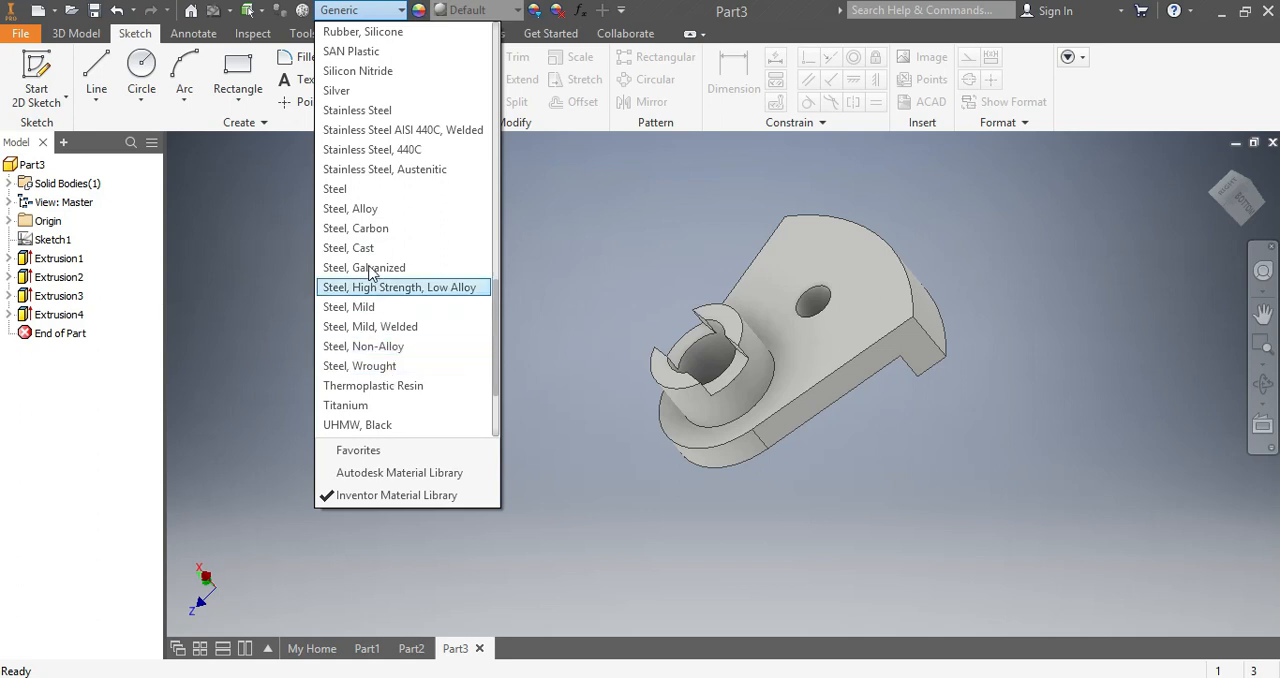
{"action": "left_click", "coordinate": [395, 113]}
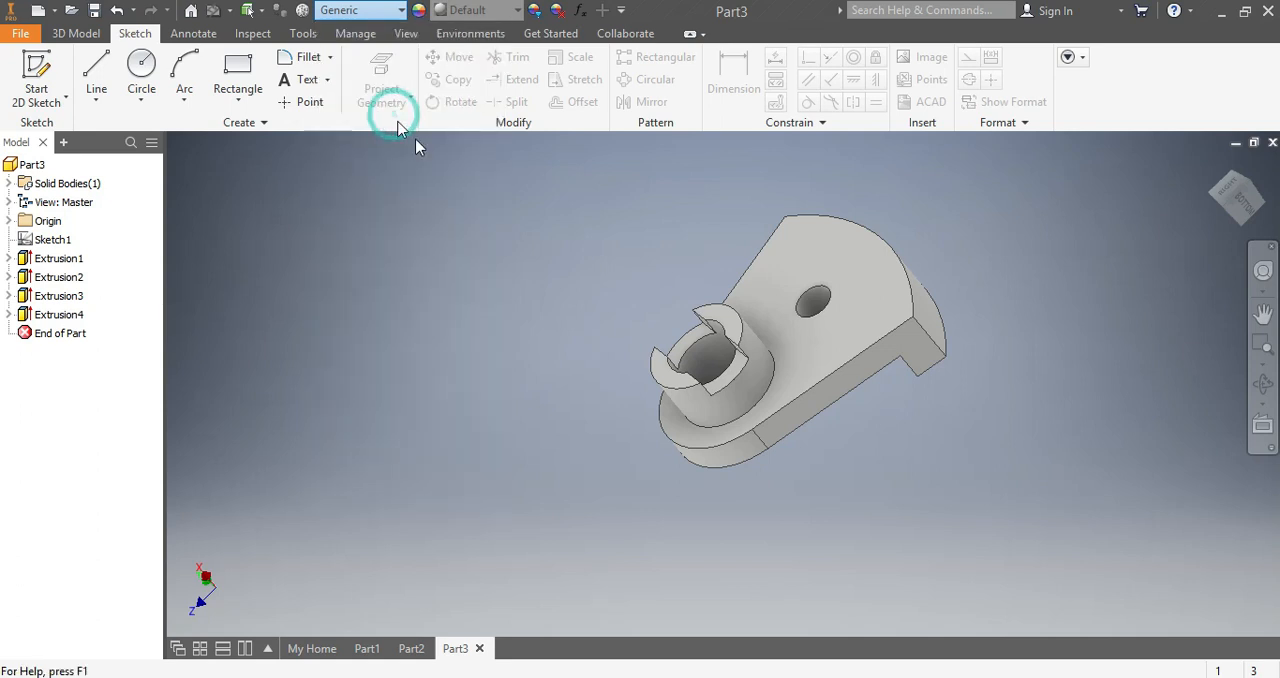
{"action": "mouse_move", "coordinate": [1245, 207]}
{"action": "left_mouse_down"}
{"action": "mouse_move", "coordinate": [1215, 230]}
{"action": "mouse_move", "coordinate": [1238, 184]}
{"action": "mouse_move", "coordinate": [1237, 201]}
{"action": "left_mouse_up"}
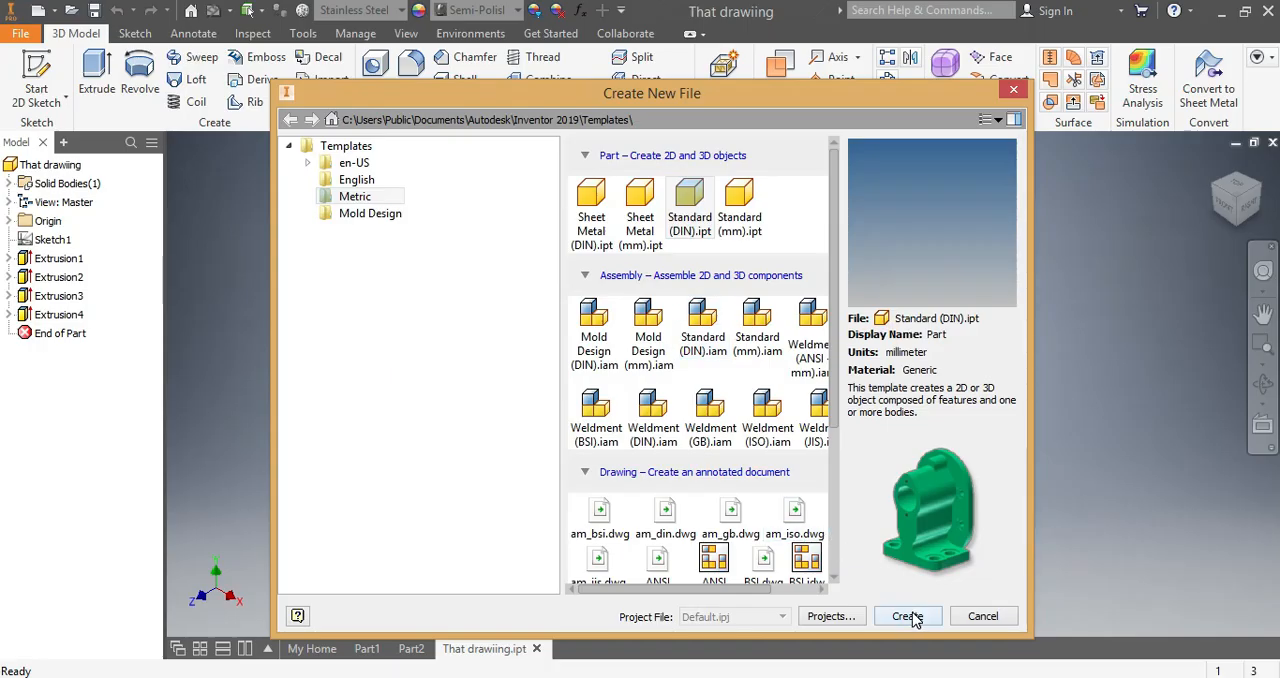
- Create a new part from the metric Standard (DIN).ipt template and start a sketch with the Circle tool on the YZ plane
{"action": "left_click", "coordinate": [908, 616]}
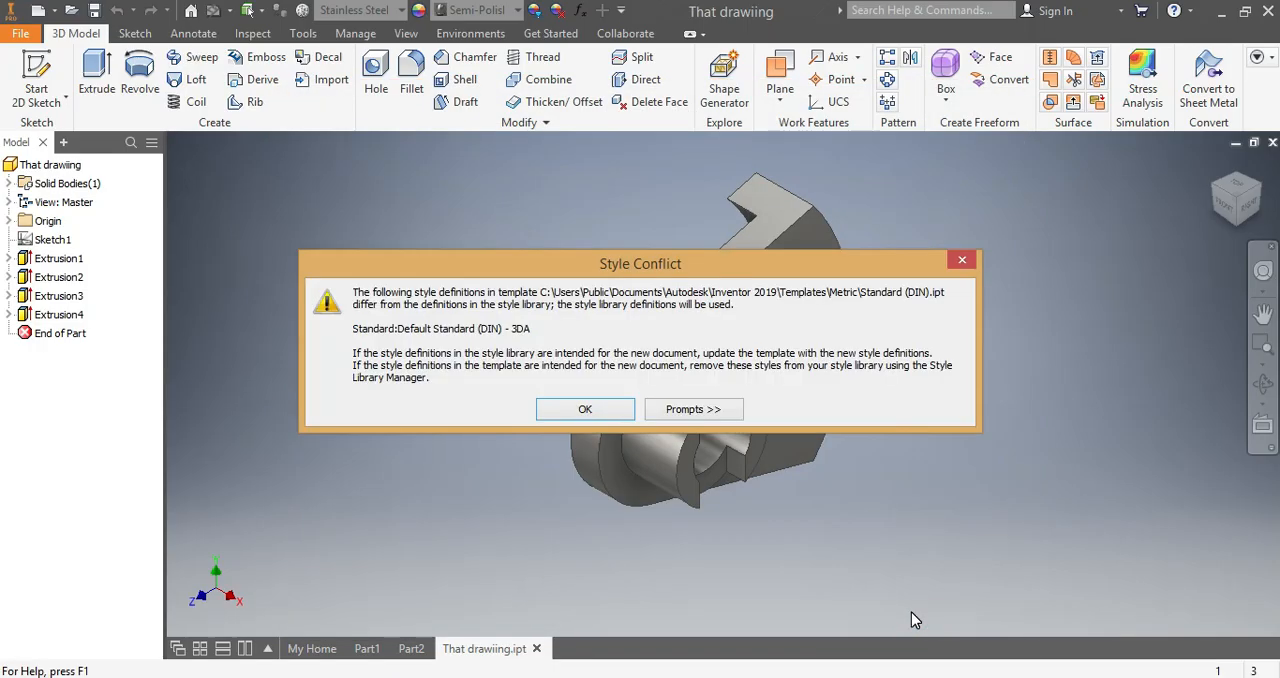
{"action": "left_click", "coordinate": [960, 263]}
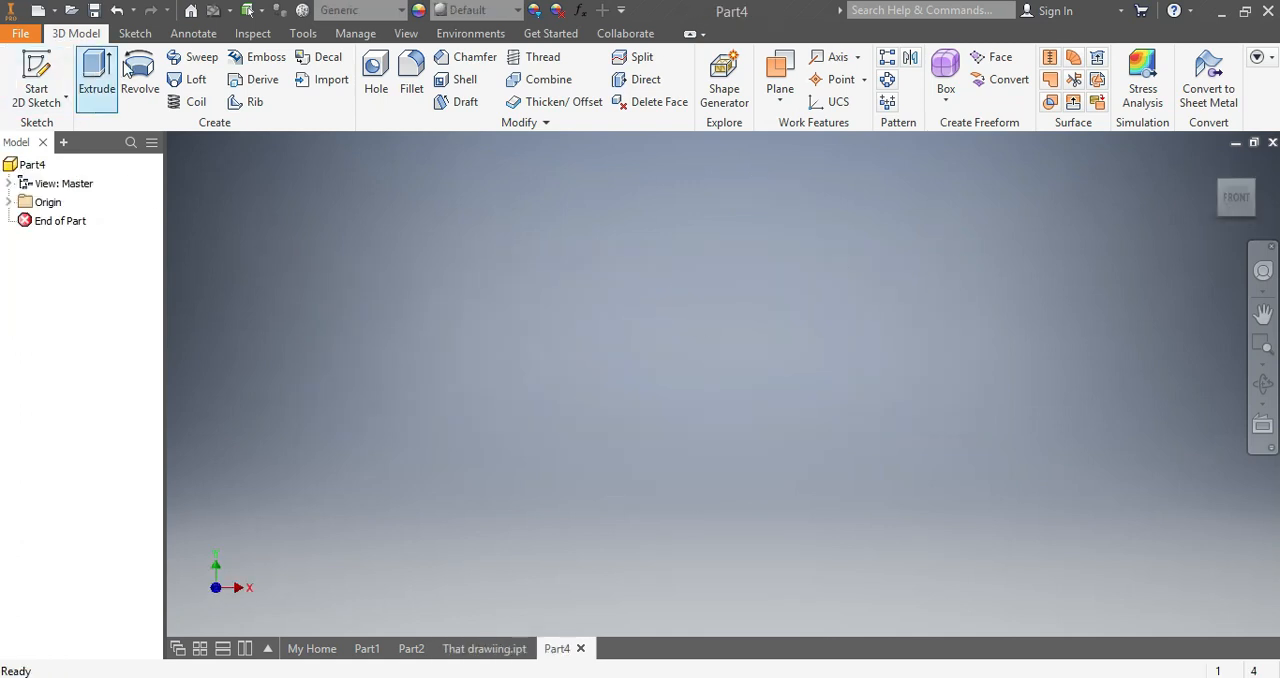
{"action": "left_click", "coordinate": [135, 33]}
{"action": "left_click", "coordinate": [140, 79]}
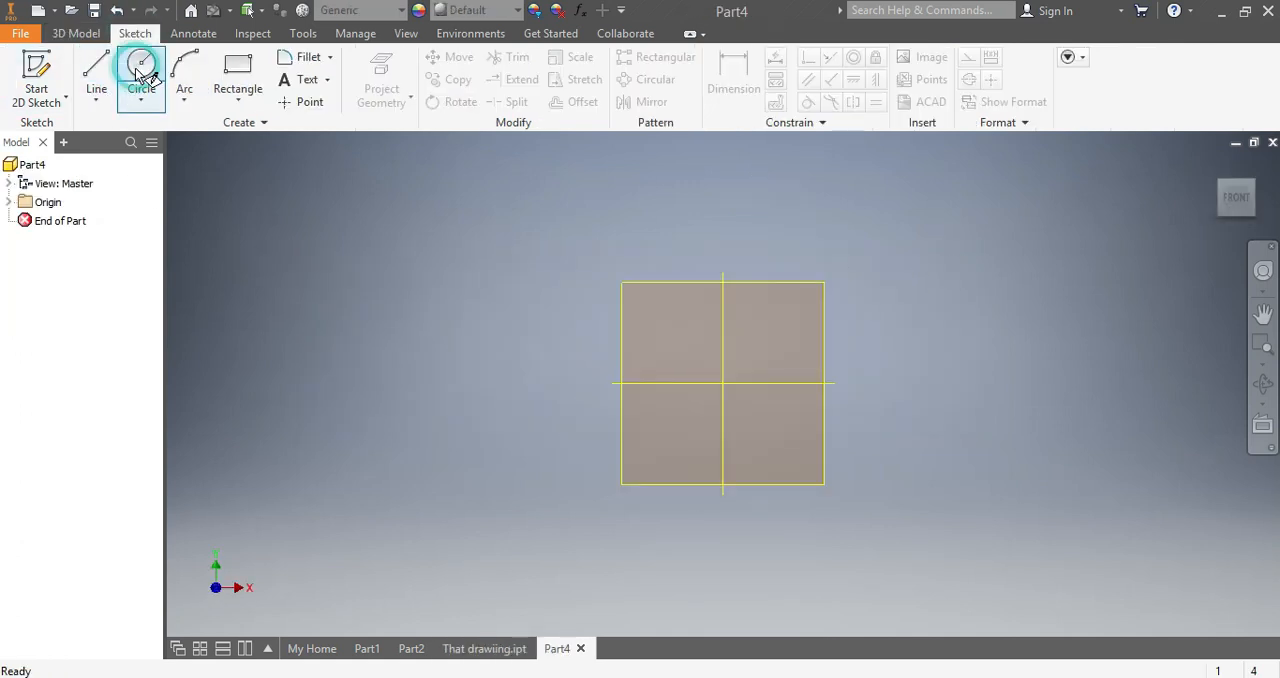
{"action": "left_click", "coordinate": [636, 302]}
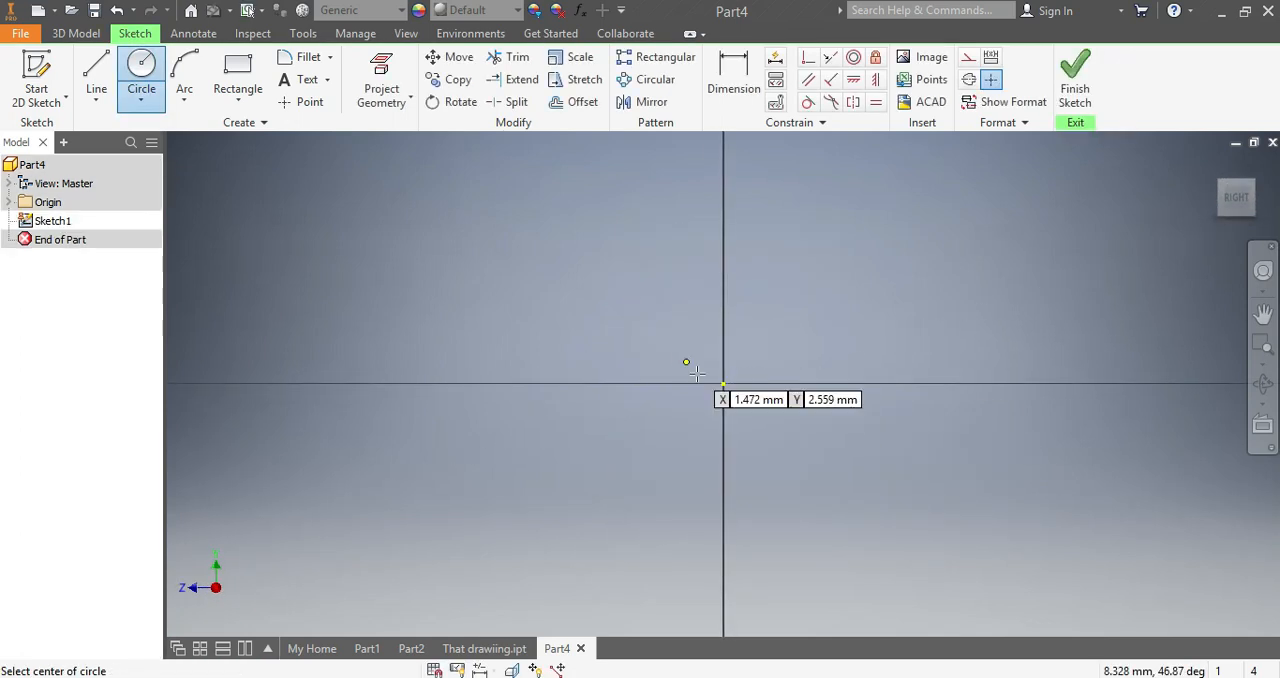
- Sketch three concentric circles centred on the origin, with diameters of about 20, 14 and 9 mm
{"action": "left_click", "coordinate": [722, 383]}
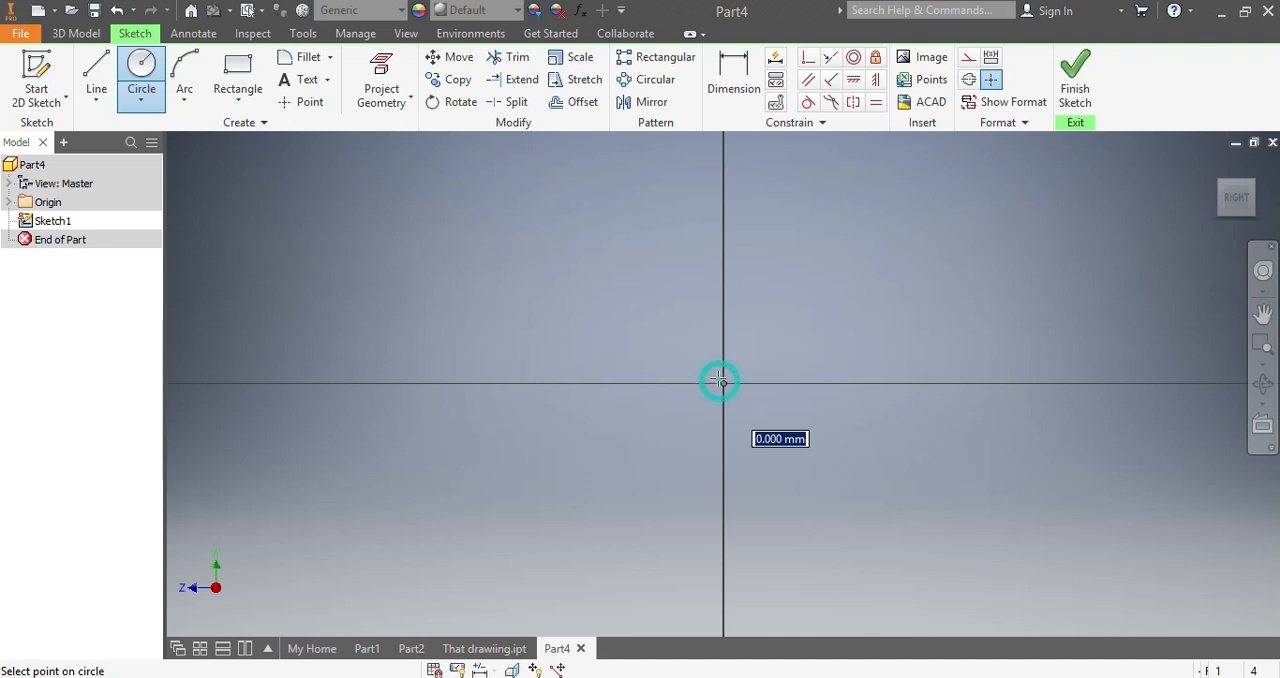
{"action": "left_click", "coordinate": [595, 313]}
{"action": "left_click", "coordinate": [722, 382]}
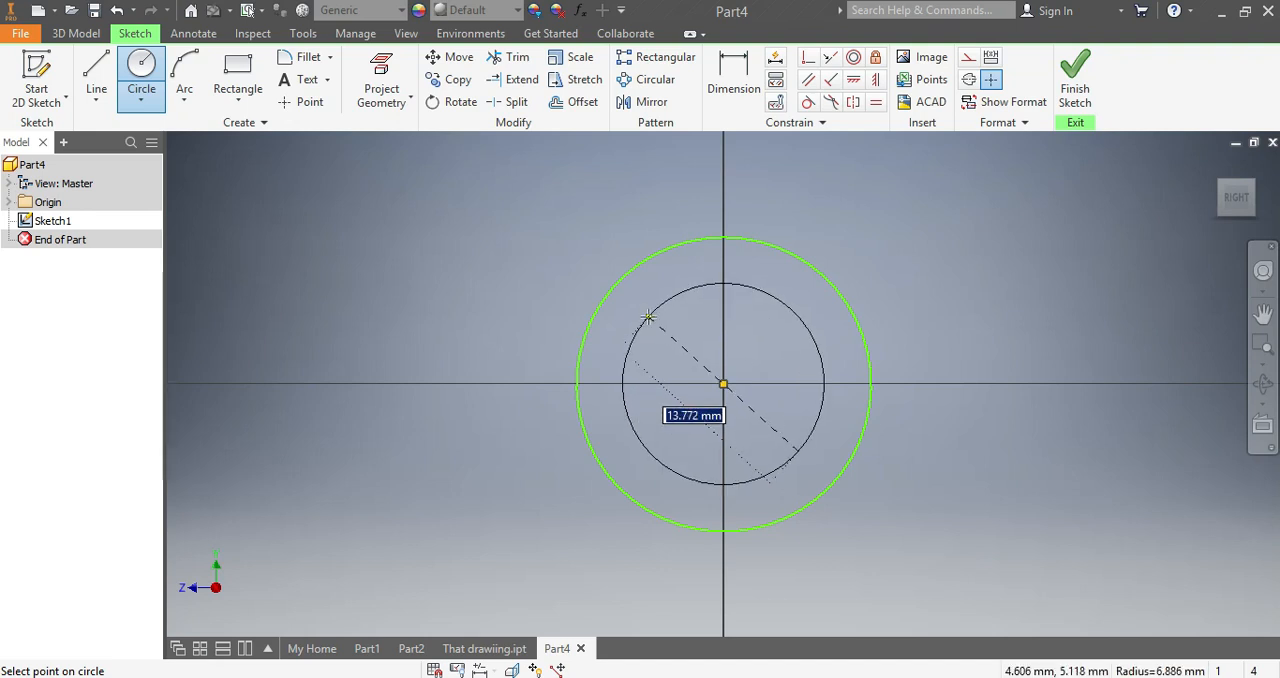
{"action": "left_click", "coordinate": [648, 317]}
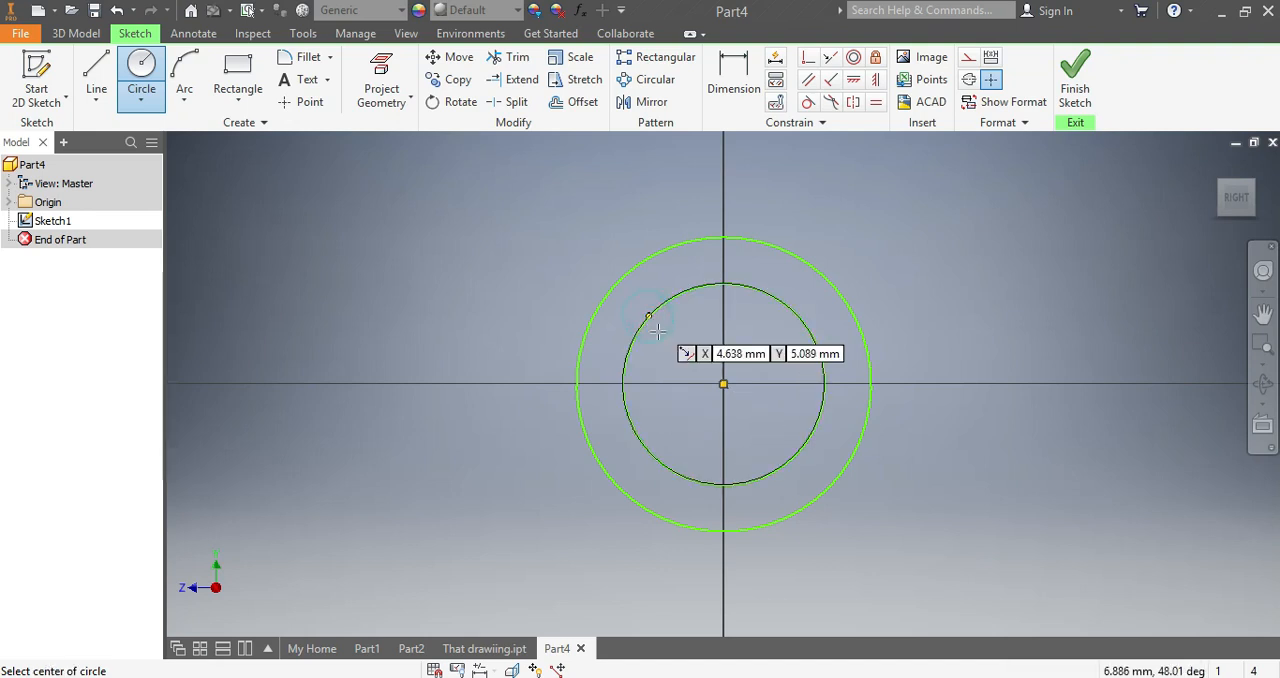
{"action": "left_click", "coordinate": [722, 383]}
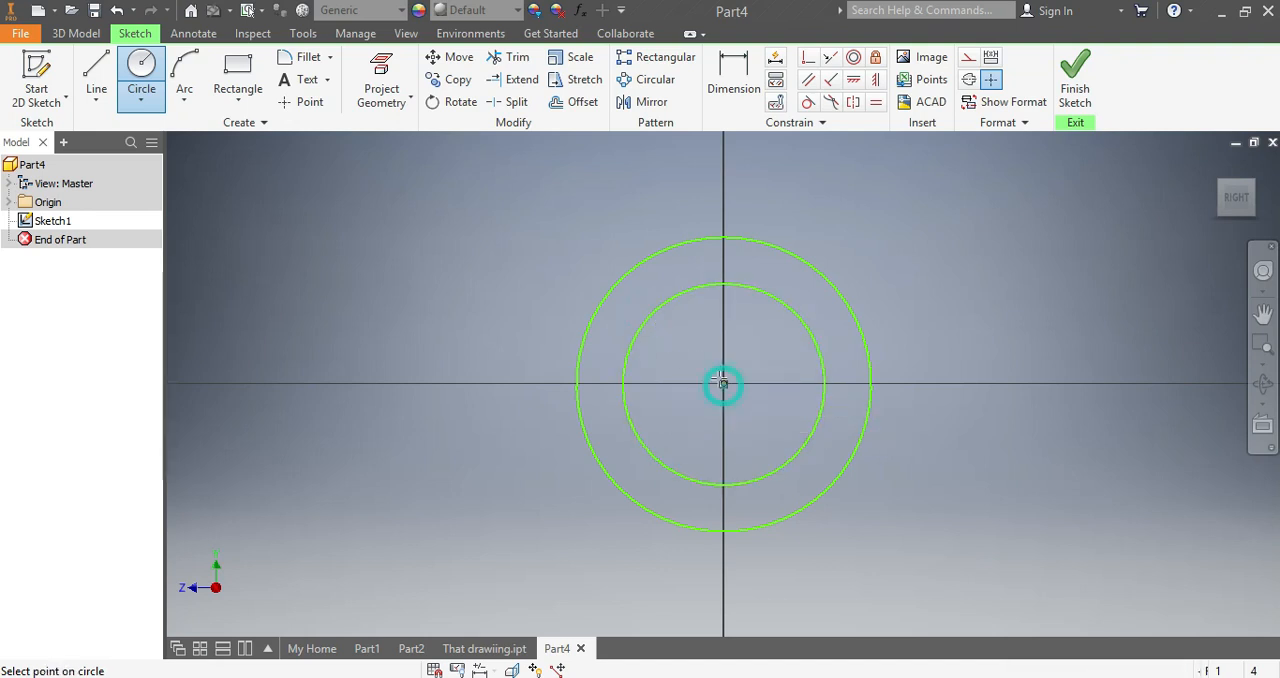
{"action": "left_click", "coordinate": [679, 336]}
- Dimension the outermost circle's diameter as 38 mm
{"action": "left_click", "coordinate": [724, 70]}
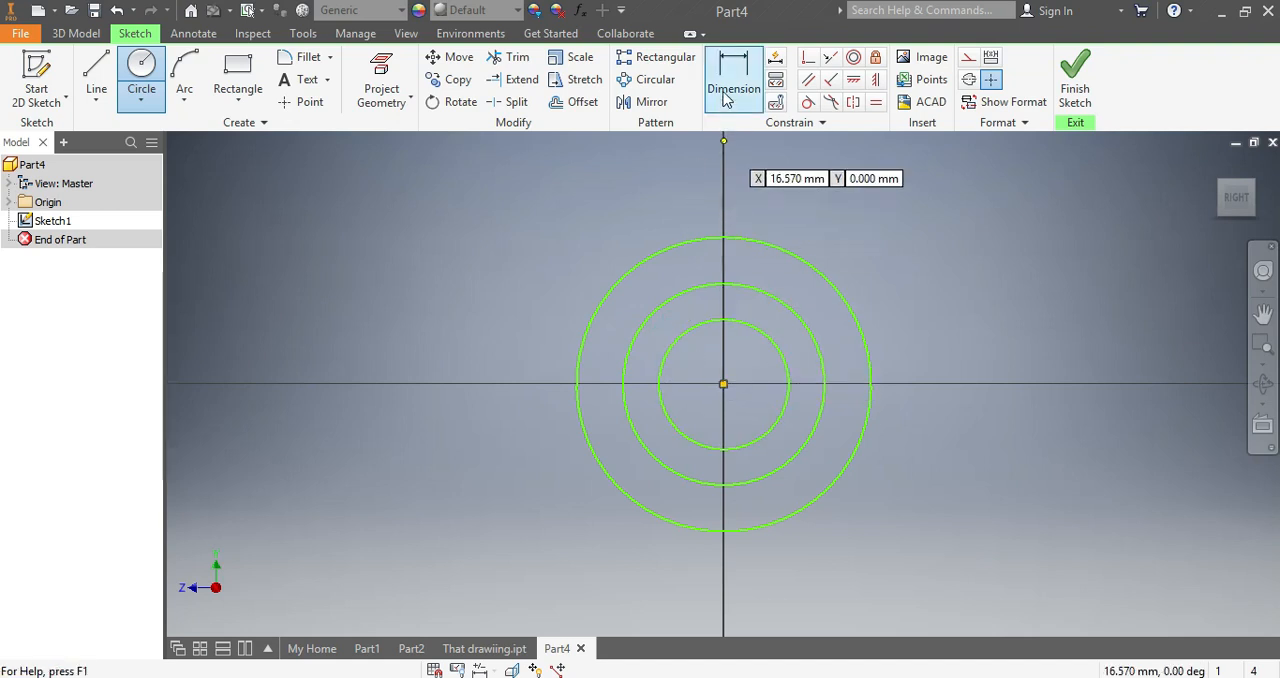
{"action": "left_click", "coordinate": [796, 264]}
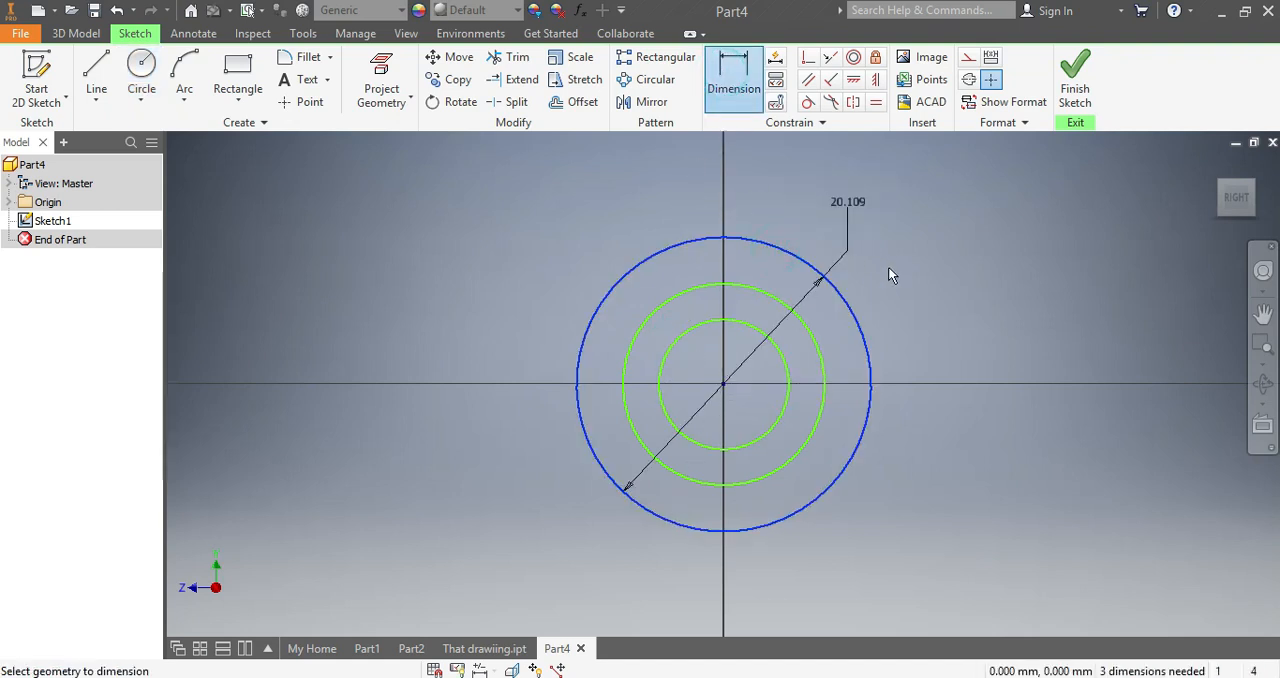
{"action": "left_click", "coordinate": [921, 293]}
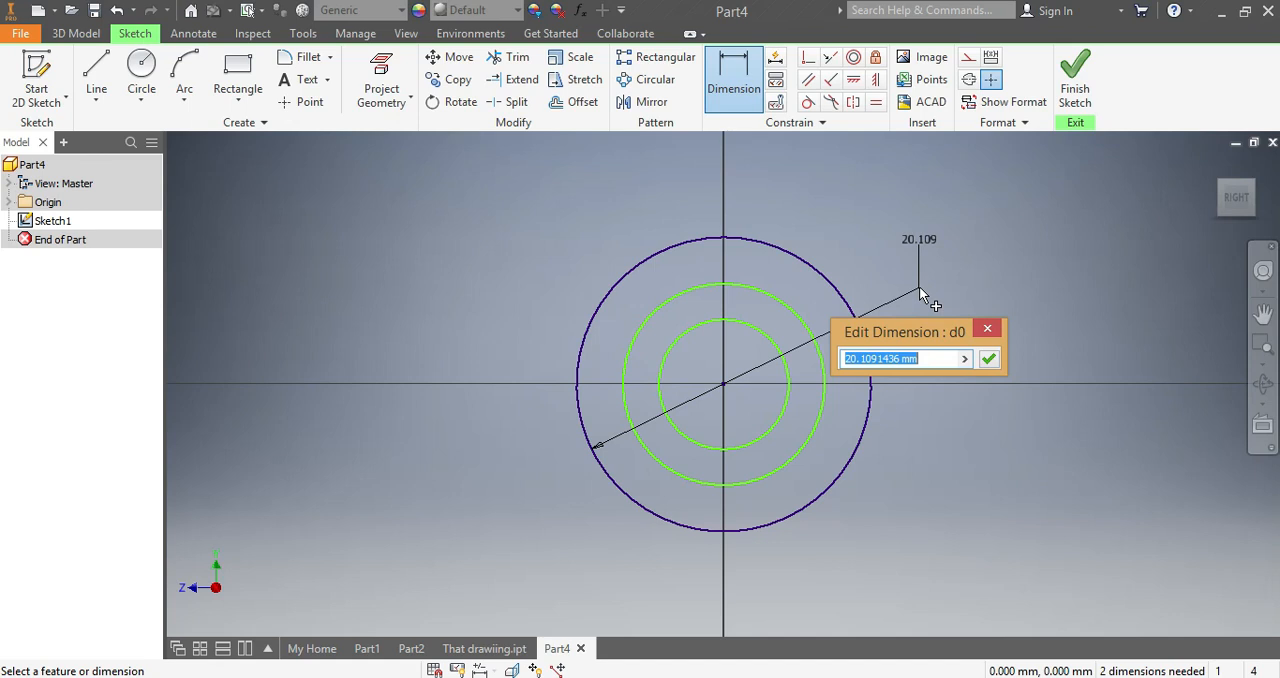
{"action": "type", "text": "38"}
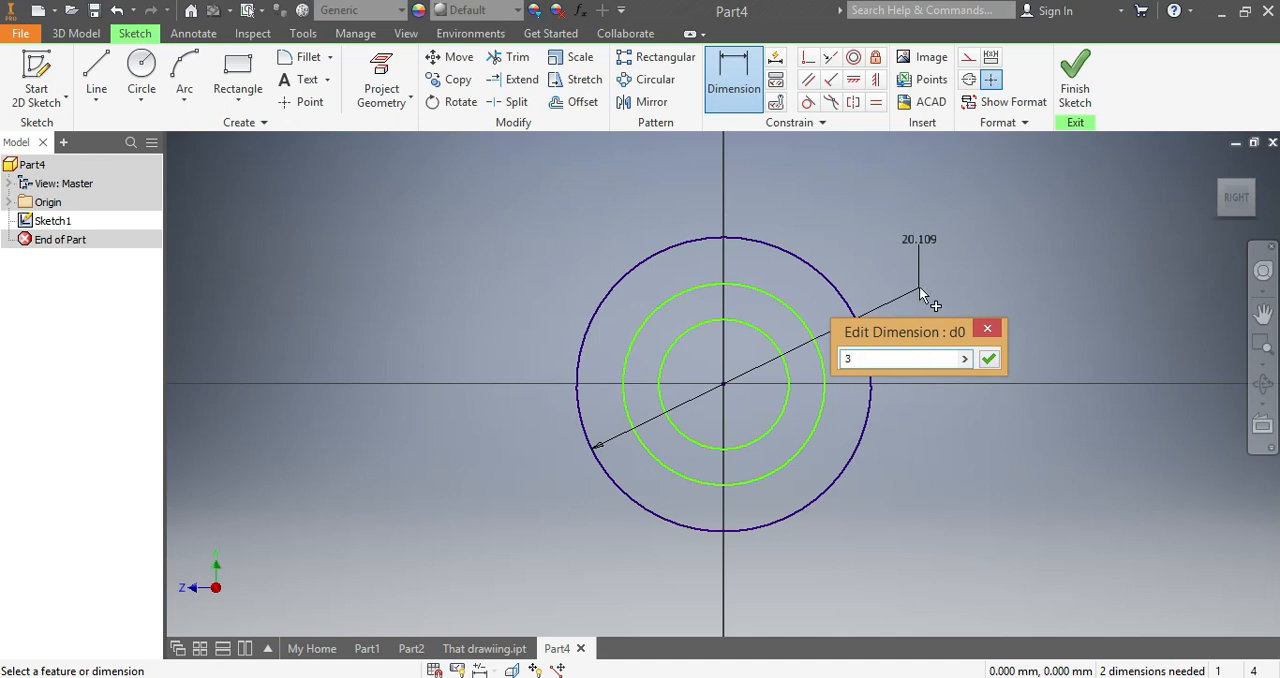
{"action": "left_click", "coordinate": [988, 359]}
{"action": "scroll", "coordinate": [900, 362], "scroll_direction": "down", "scroll_amount": 4}
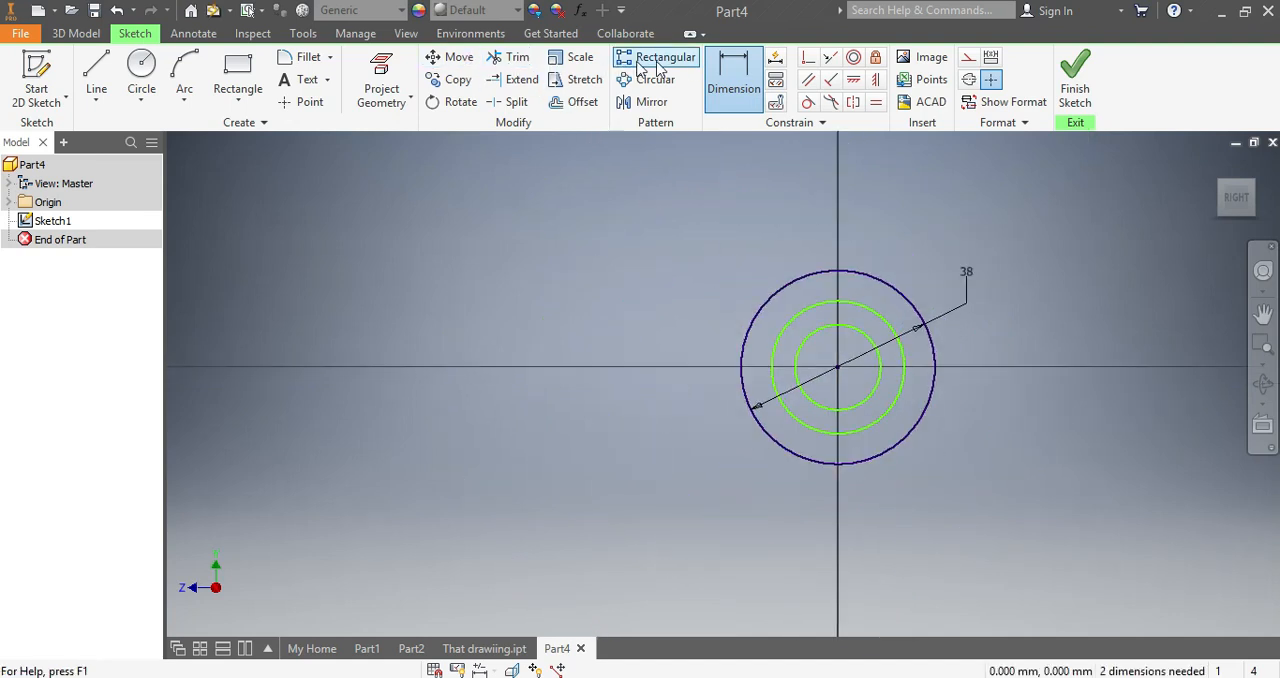
- Dimension the middle circle's diameter as 28 mm
{"action": "left_click", "coordinate": [745, 70]}
{"action": "left_click", "coordinate": [852, 303]}
{"action": "left_click", "coordinate": [901, 276]}
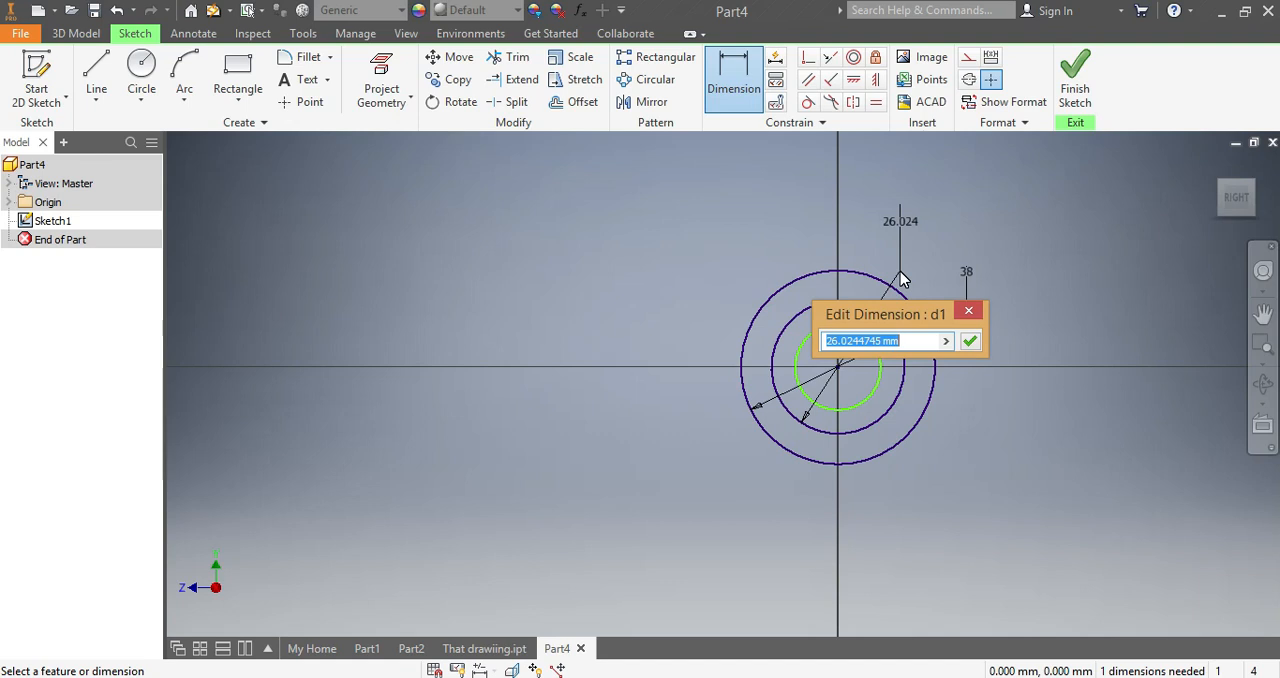
{"action": "type", "text": "28"}
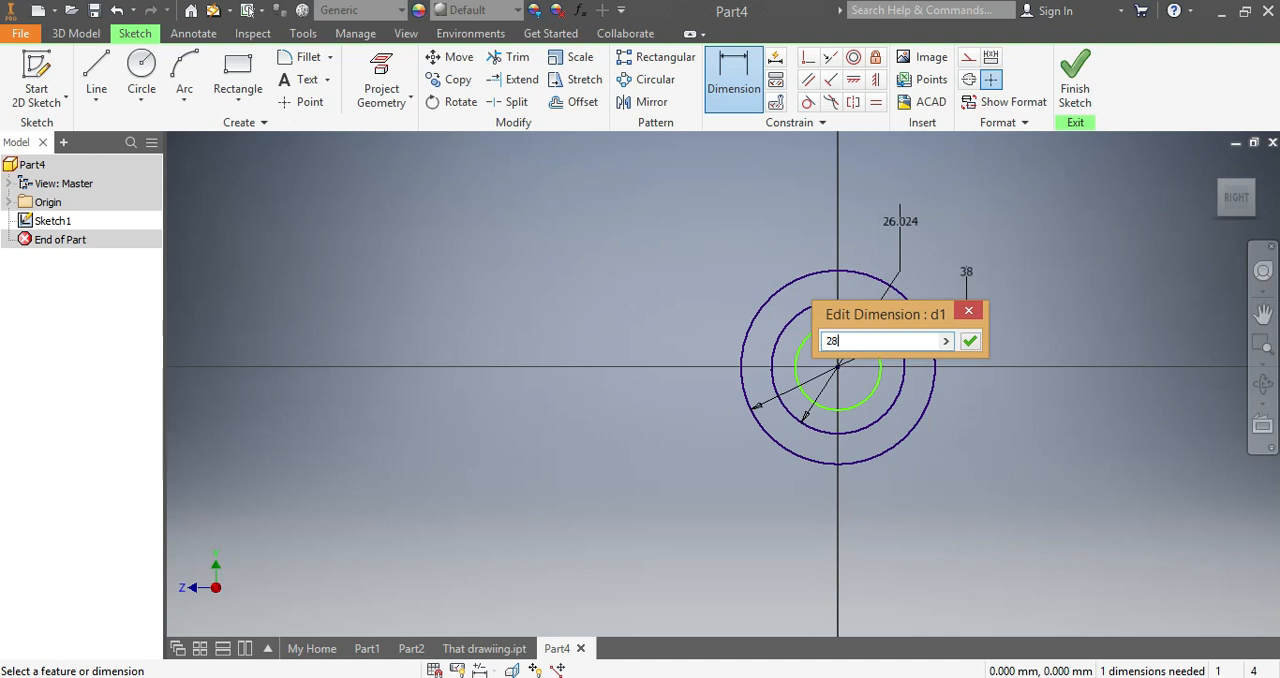
{"action": "key", "text": "Return"}
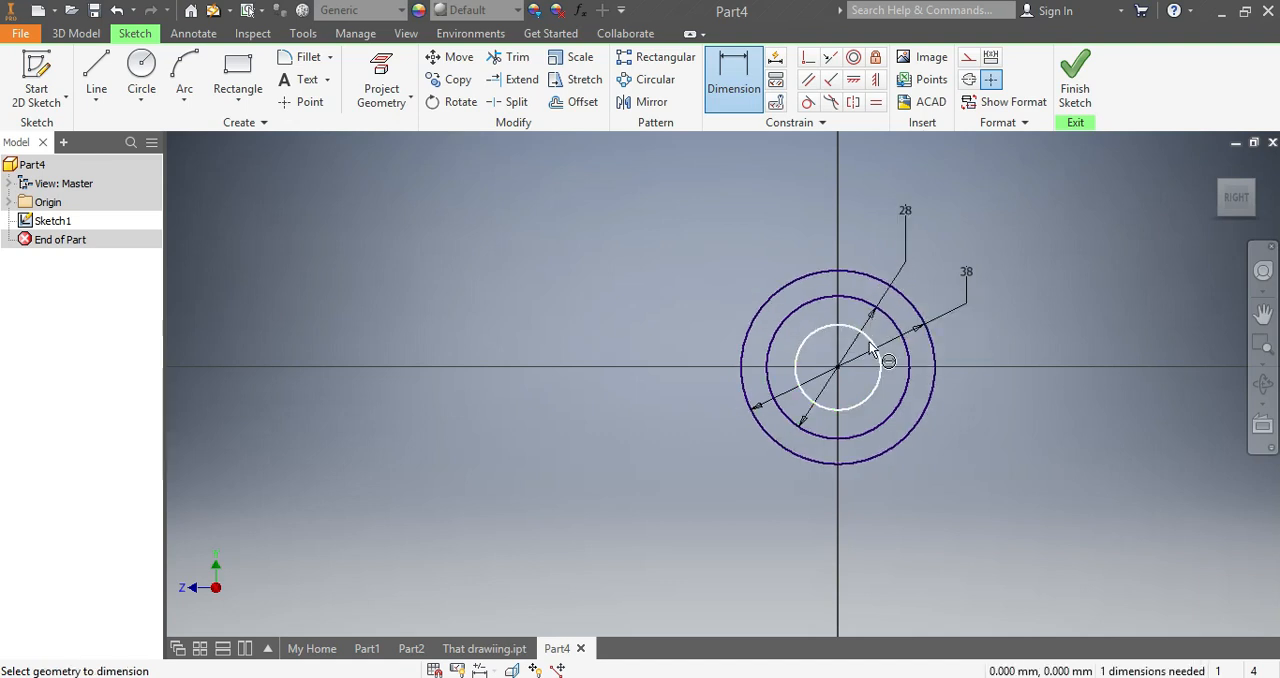
- Dimension the innermost circle's diameter as 18 mm
{"action": "left_click", "coordinate": [870, 347]}
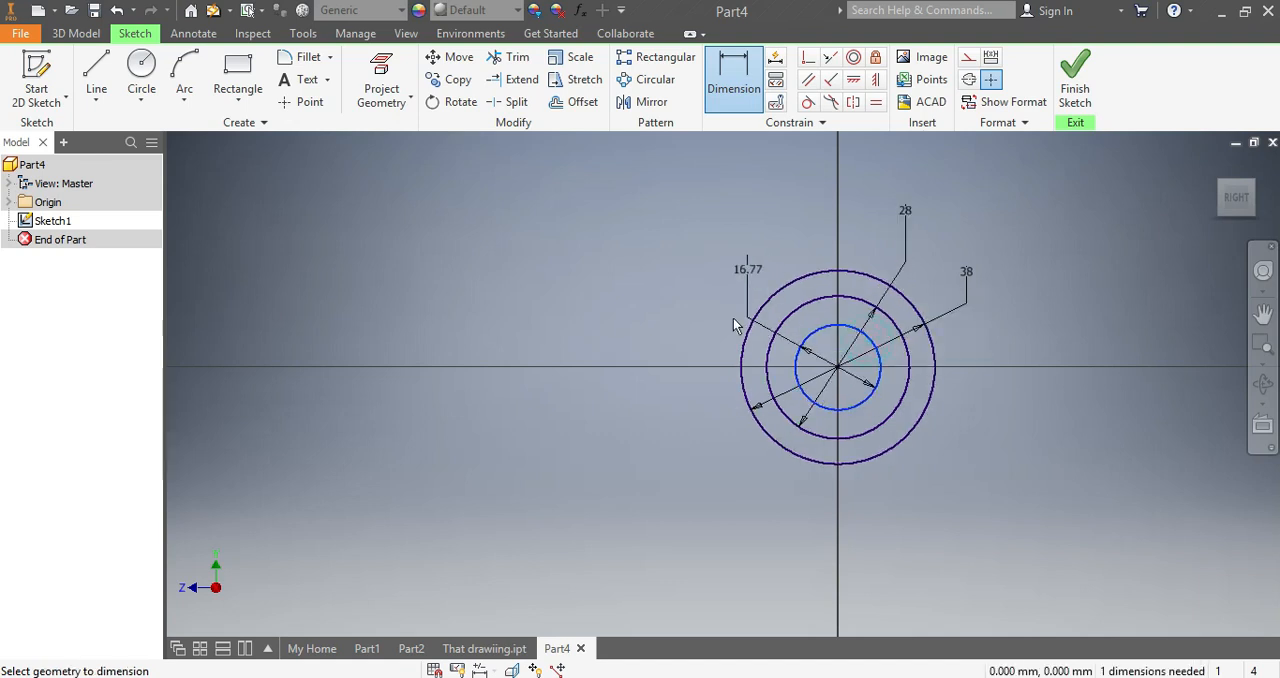
{"action": "left_click", "coordinate": [649, 329]}
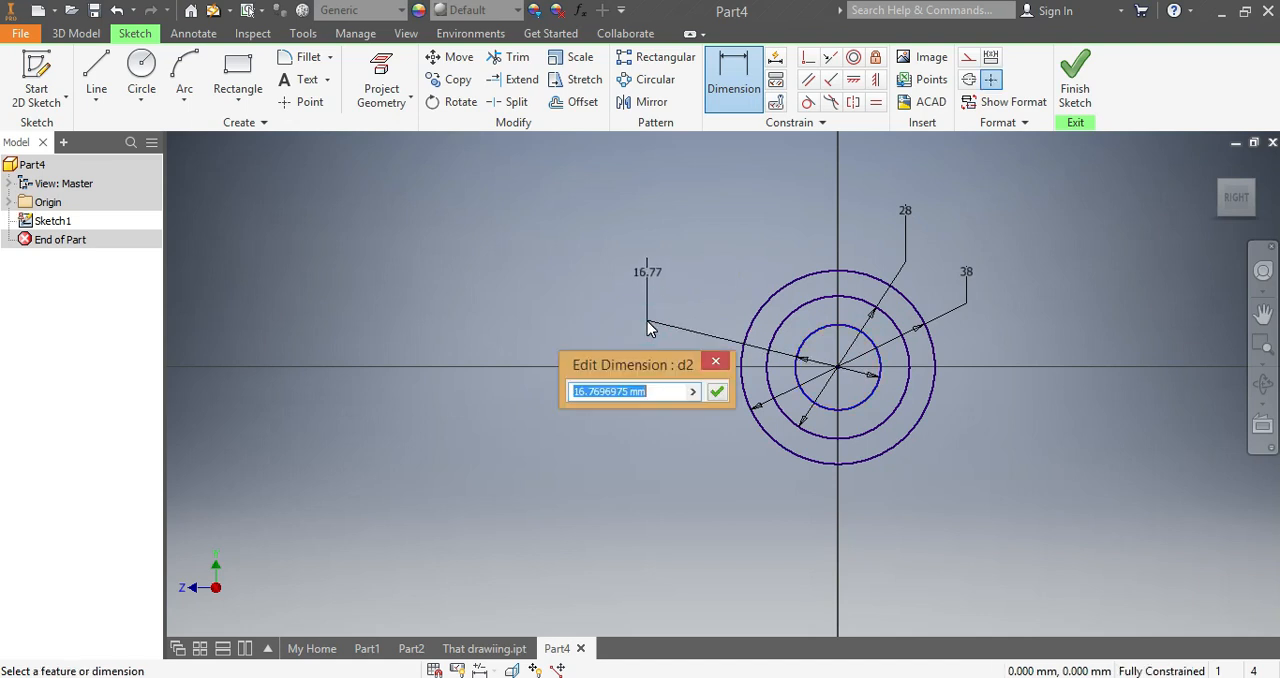
{"action": "type", "text": "18"}
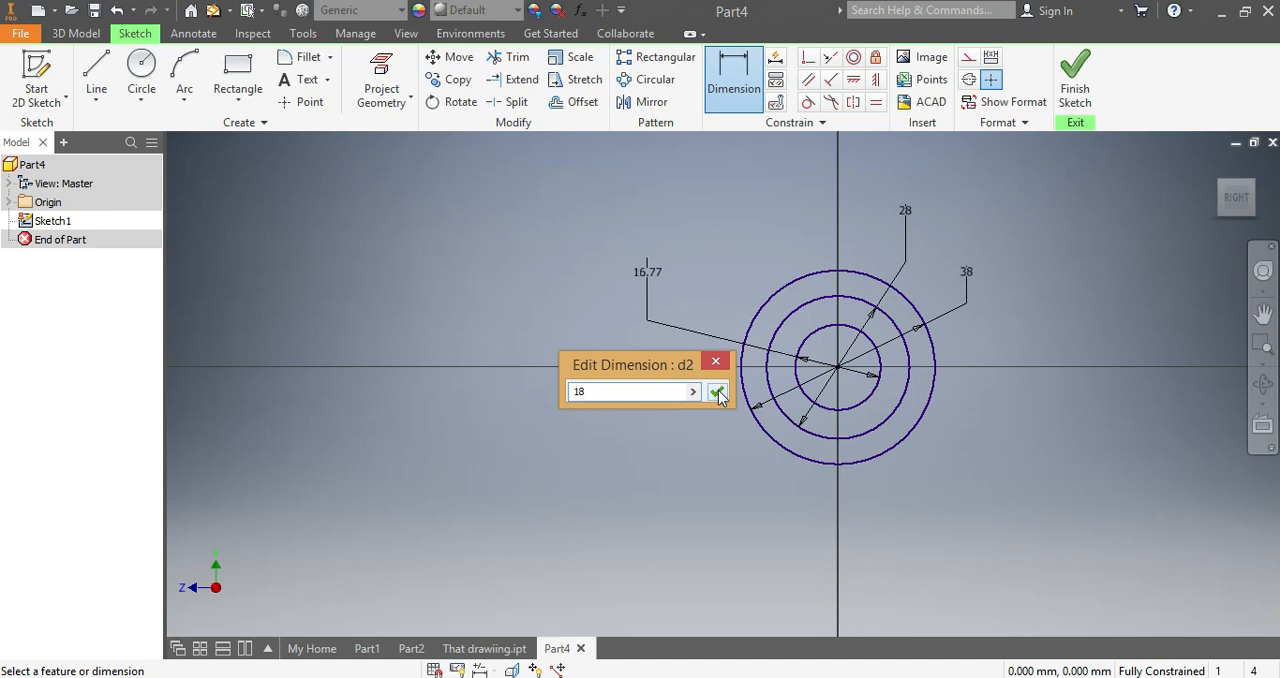
{"action": "left_click", "coordinate": [718, 393]}
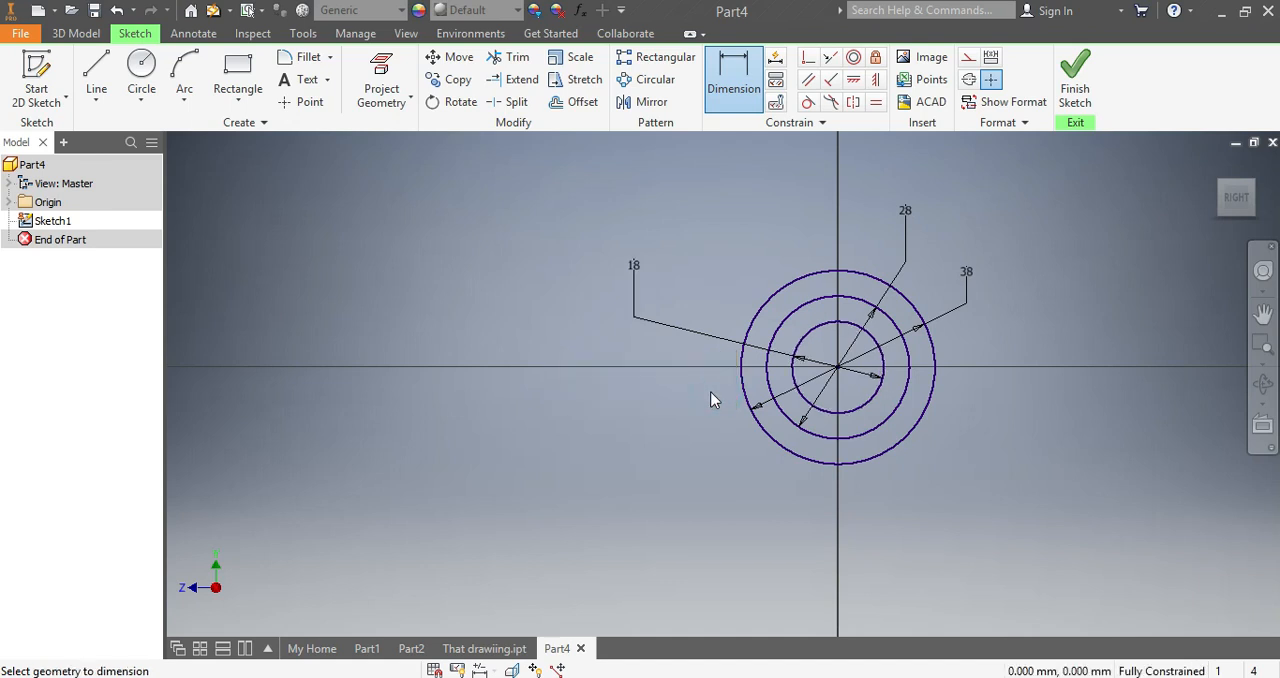
- Extrude the ring between the 18 mm and 28 mm circles by 13 mm as a new solid
{"action": "left_click", "coordinate": [68, 35]}
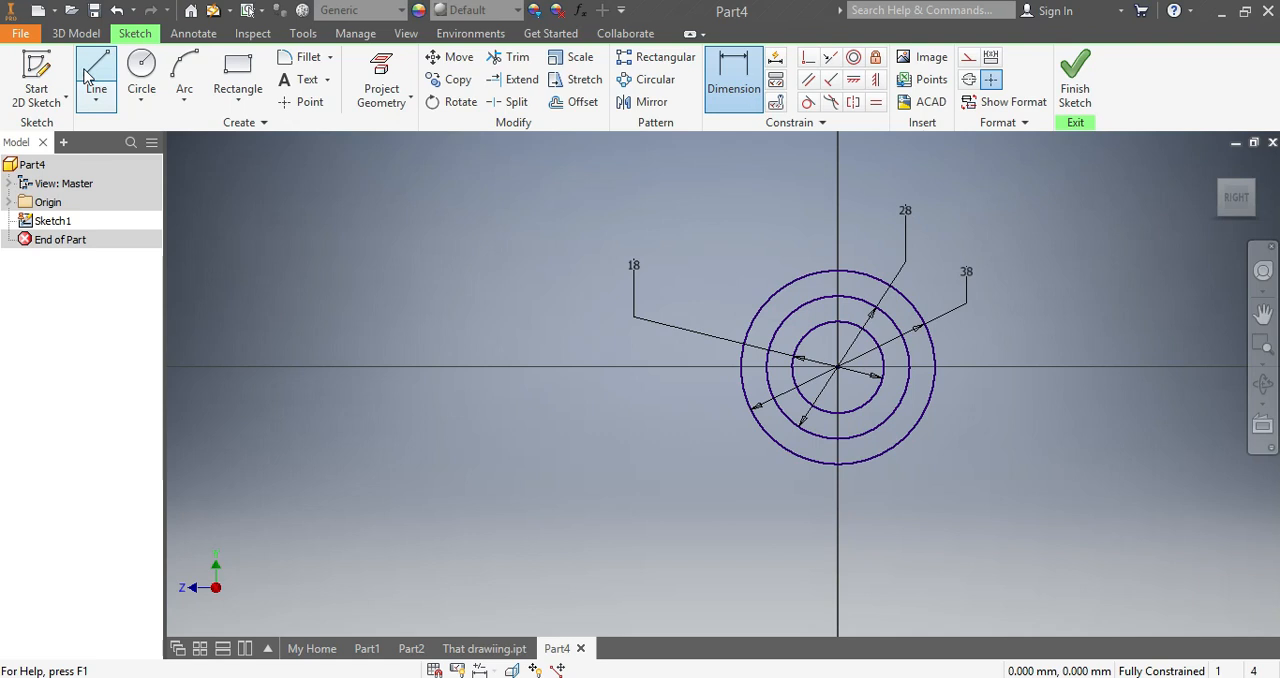
{"action": "left_click", "coordinate": [70, 34]}
{"action": "left_click", "coordinate": [97, 75]}
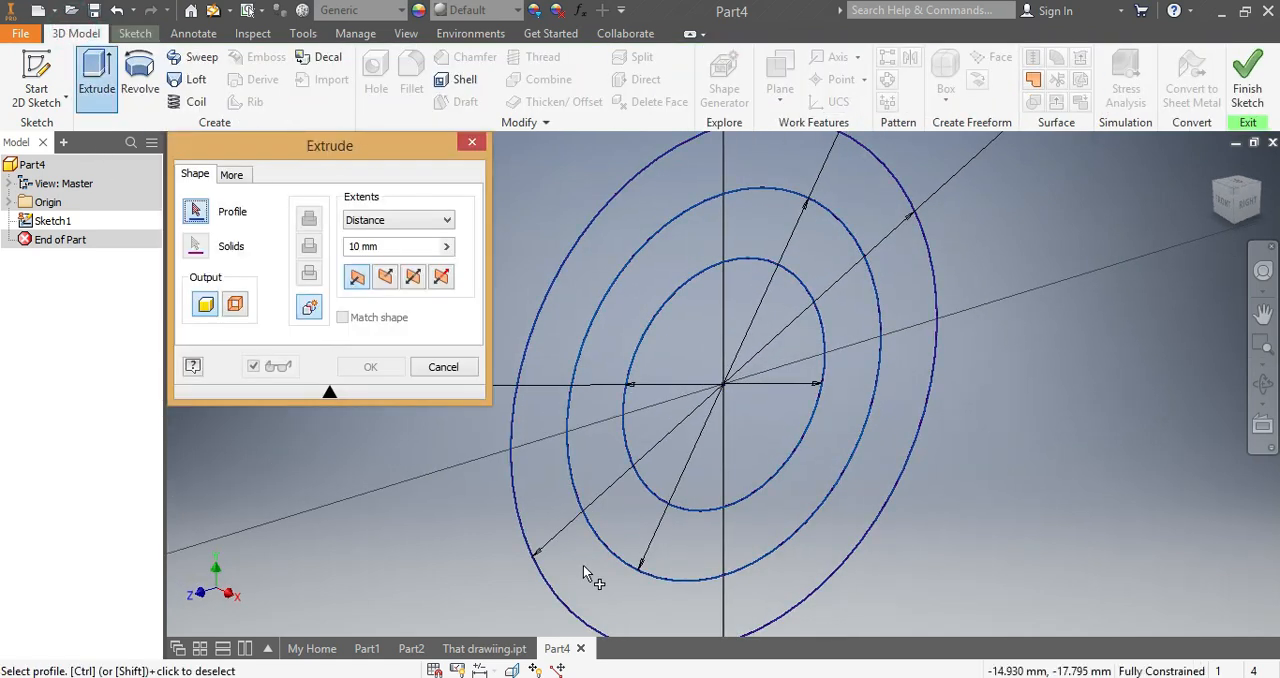
{"action": "scroll", "coordinate": [583, 567], "scroll_direction": "up", "scroll_amount": 5}
{"action": "left_click", "coordinate": [621, 452]}
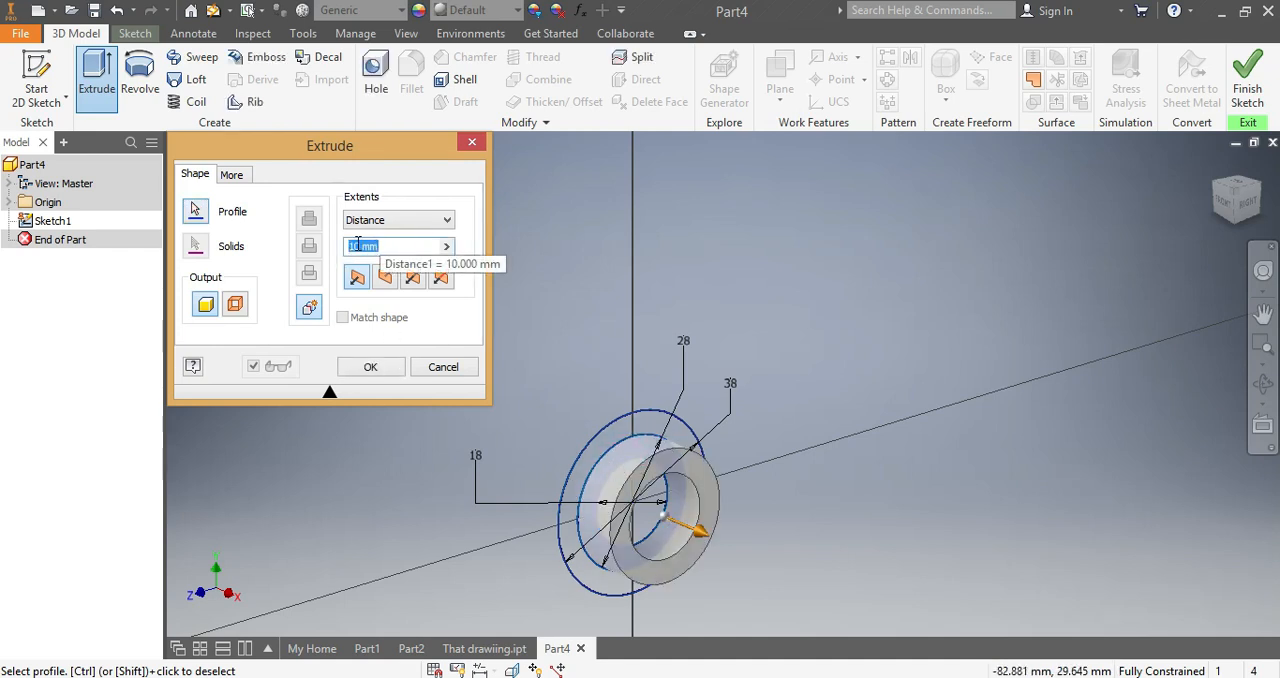
{"action": "type", "text": "13"}
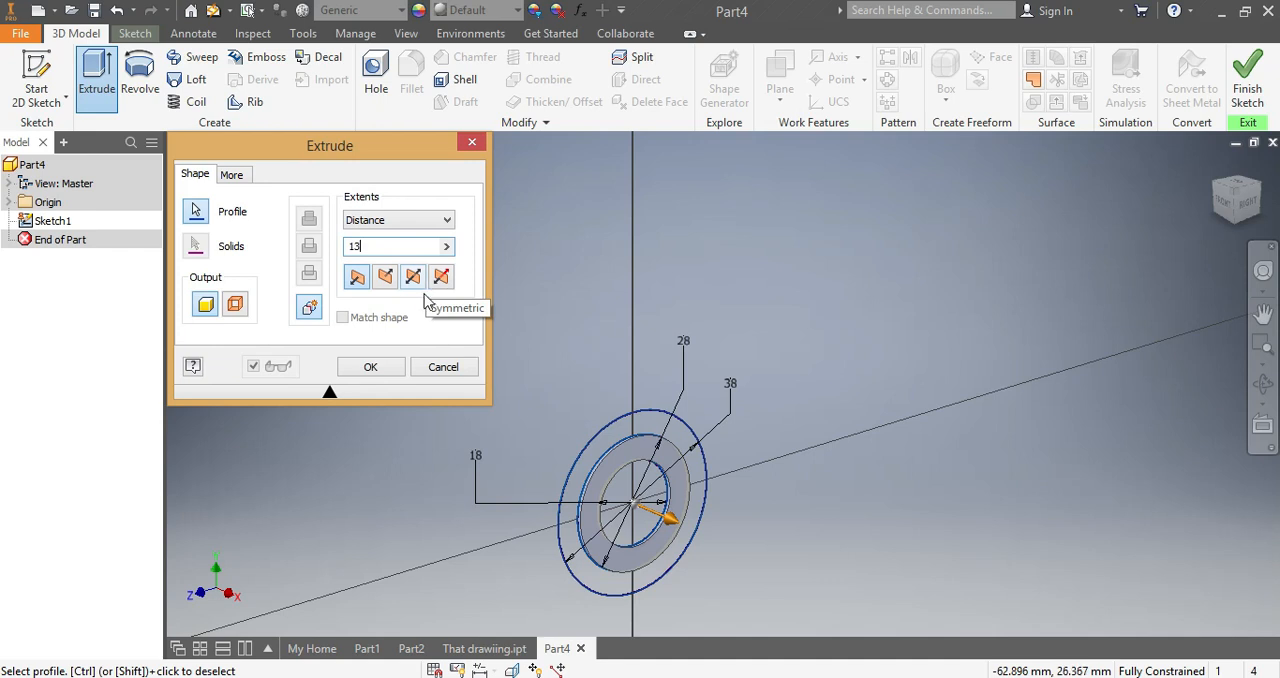
{"action": "left_click", "coordinate": [378, 366]}
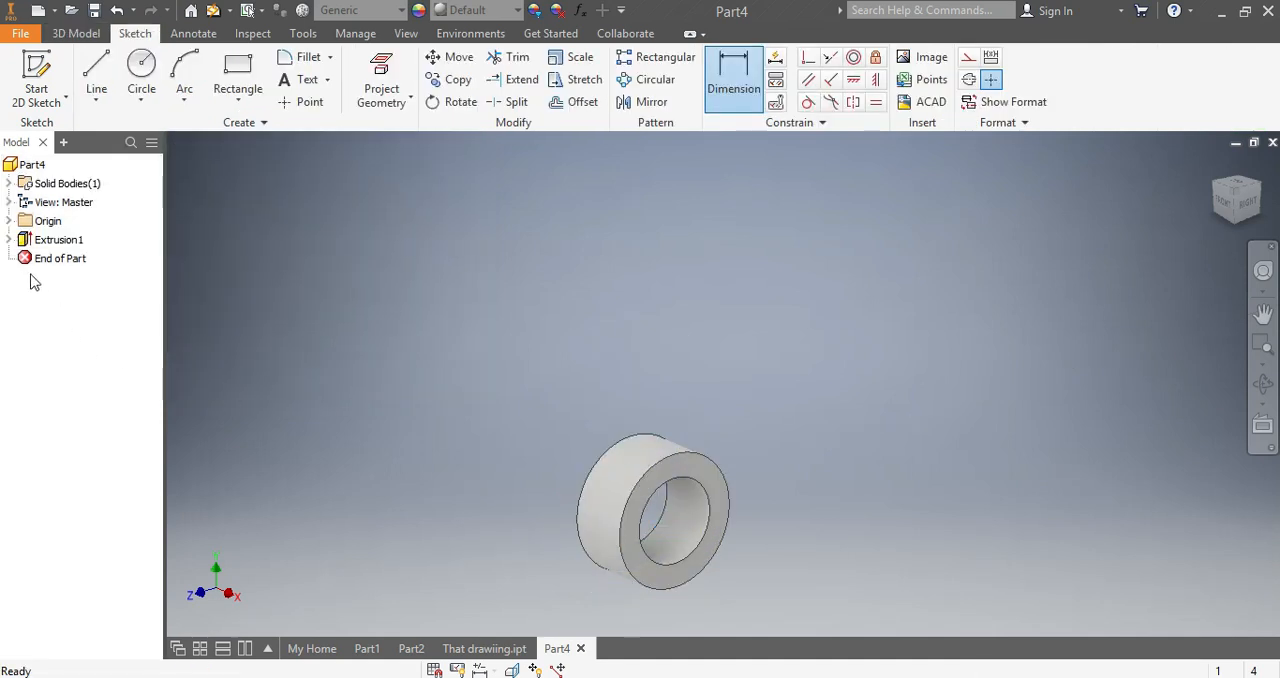
- Make Sketch1 under the first extrusion visible again so its outer ring can be reused
{"action": "left_click", "coordinate": [10, 239]}
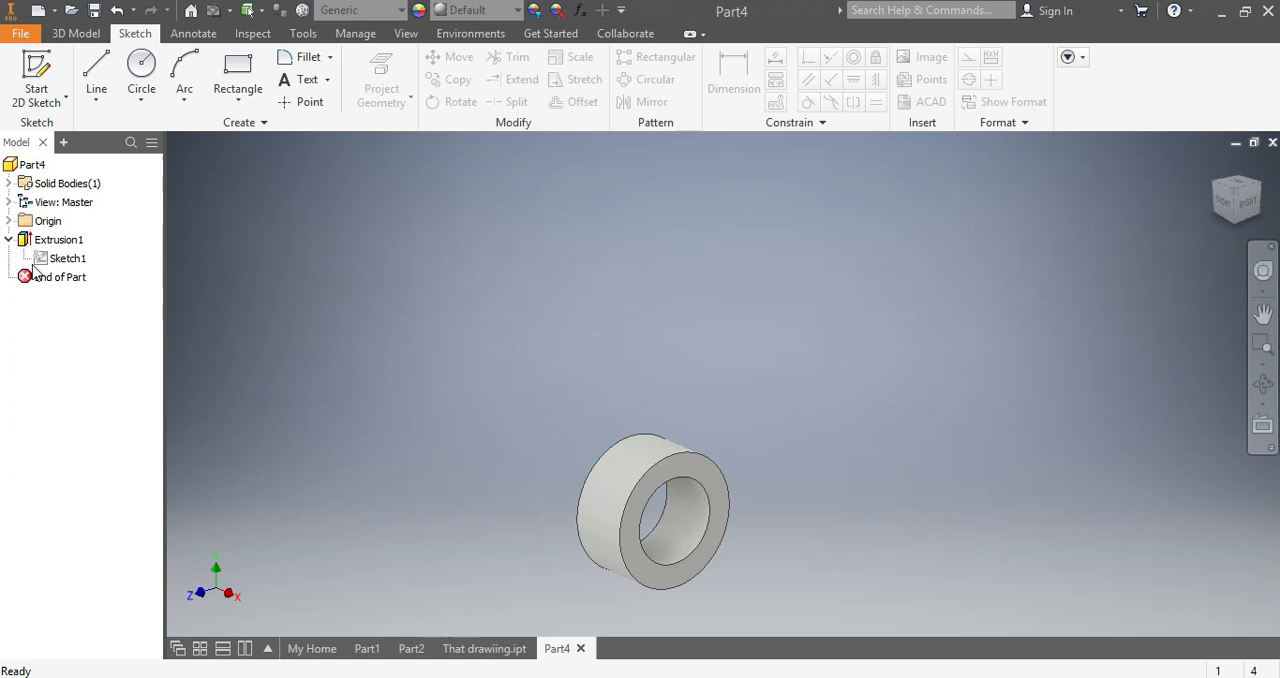
{"action": "right_click", "coordinate": [55, 262]}
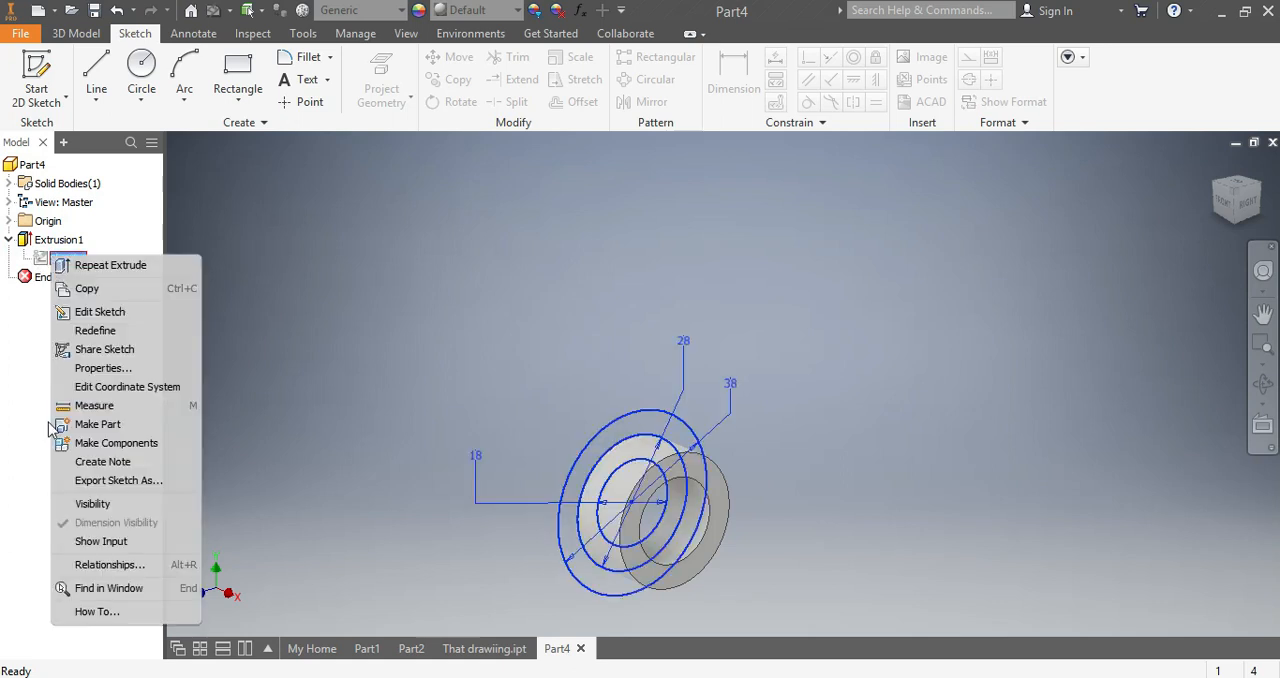
{"action": "left_click", "coordinate": [88, 503]}
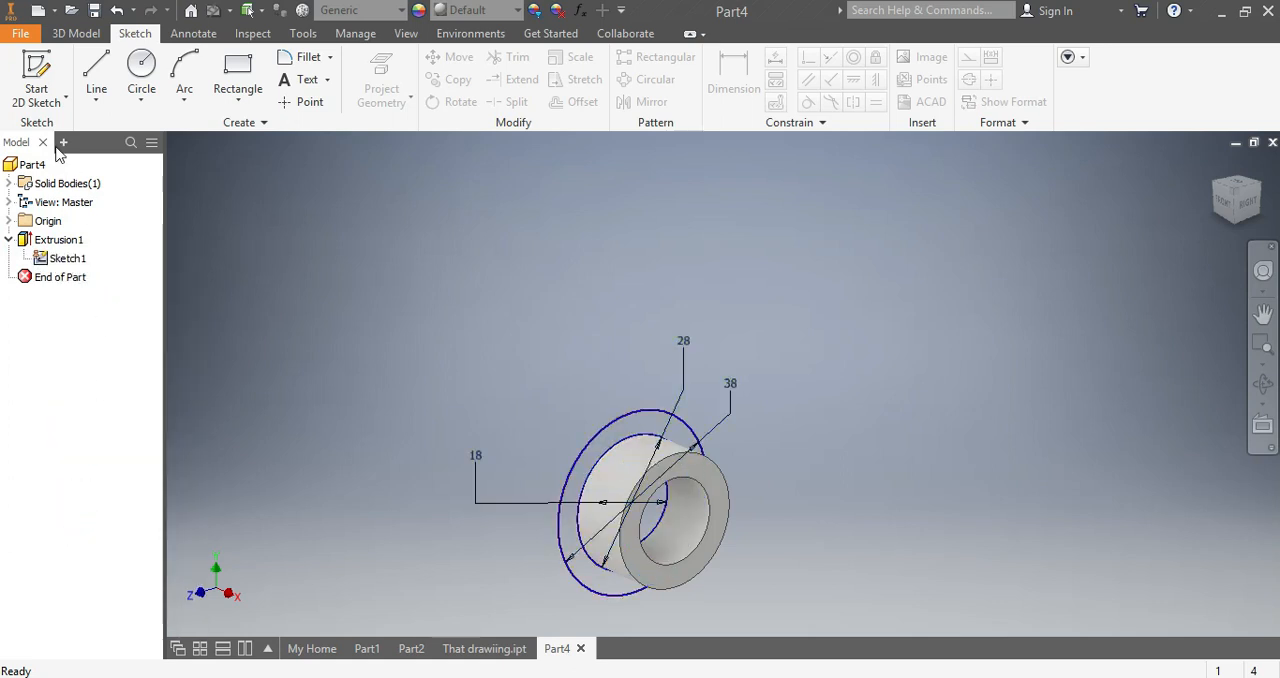
- Extrude the outer ring between the 28 mm and 38 mm circles by 6 mm, joined to the sleeve as its flange
{"action": "left_click", "coordinate": [76, 33]}
{"action": "left_click", "coordinate": [97, 78]}
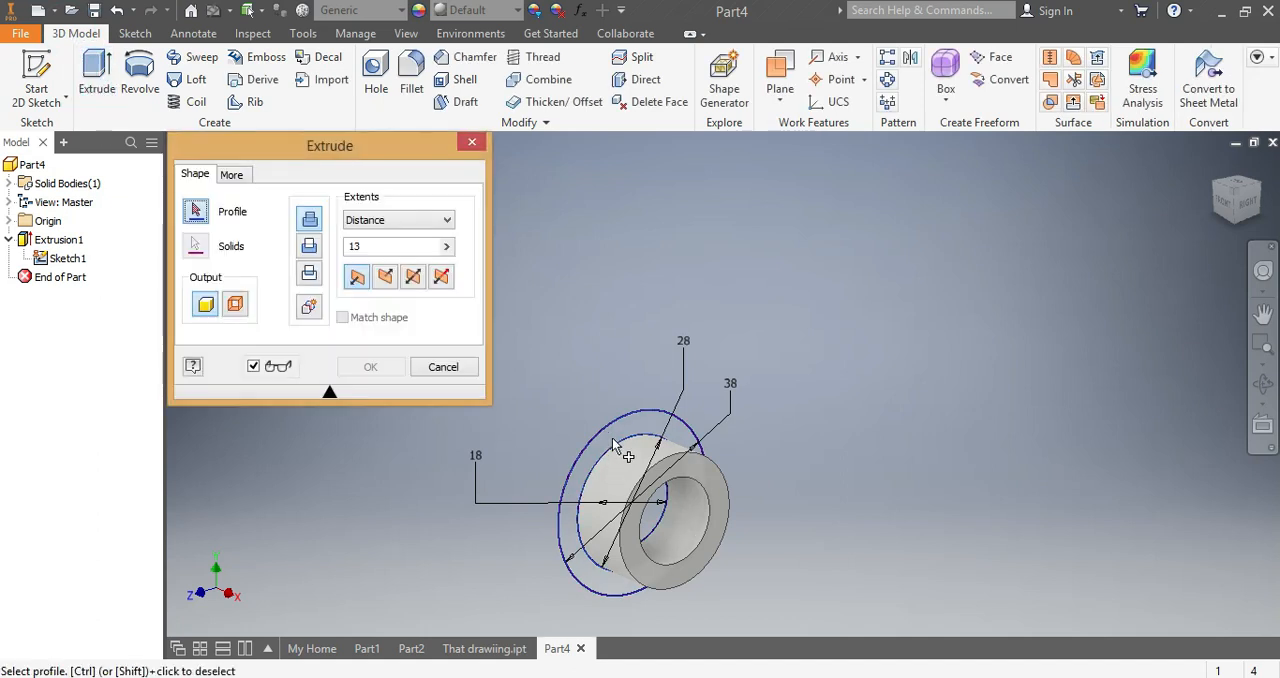
{"action": "left_click", "coordinate": [613, 432]}
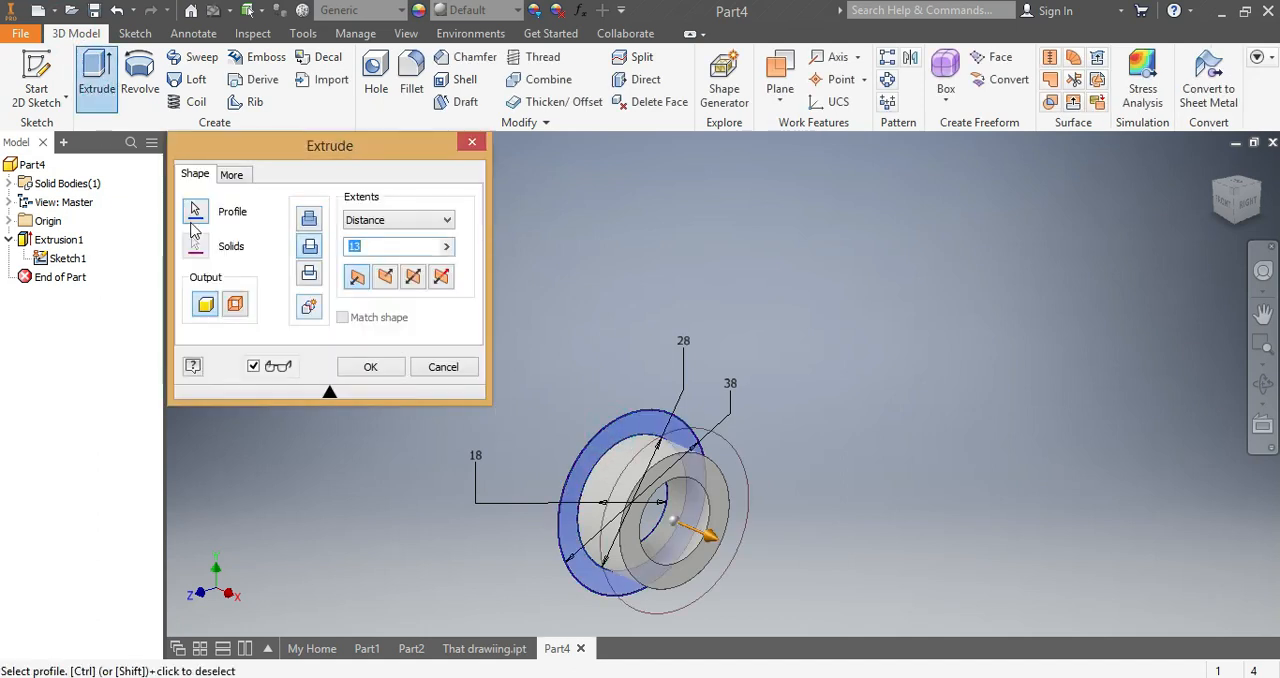
{"action": "double_click", "coordinate": [352, 248]}
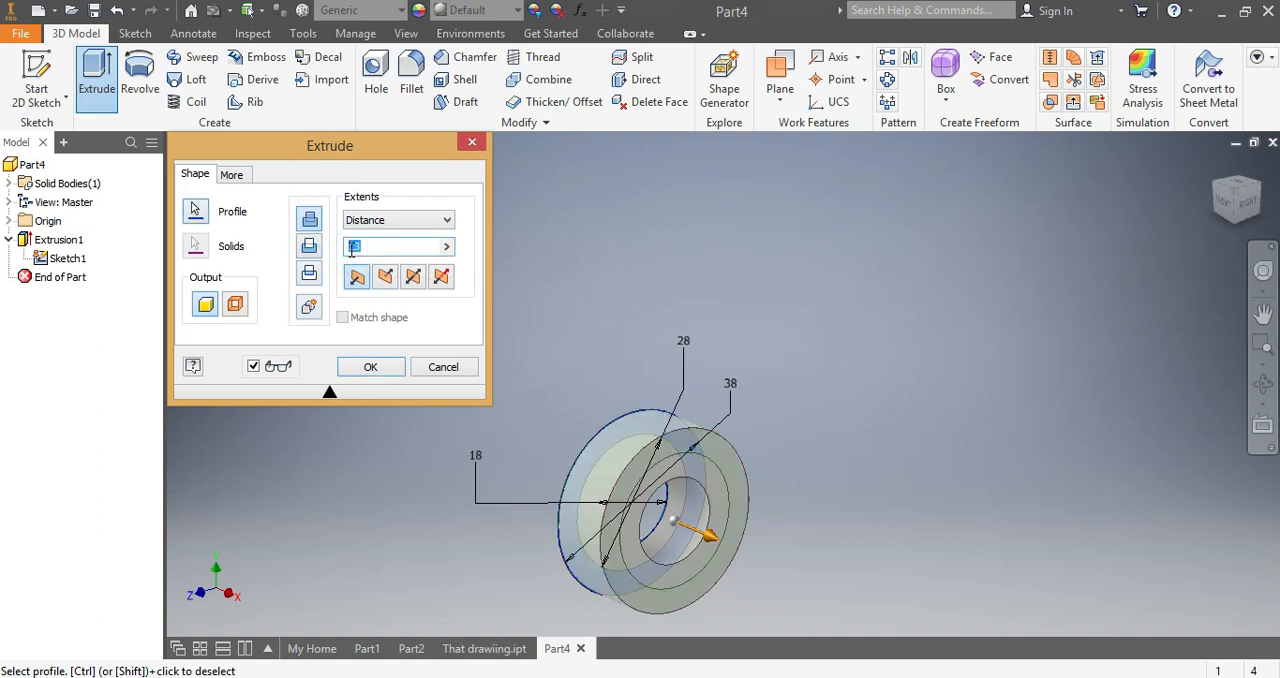
{"action": "type", "text": "6"}
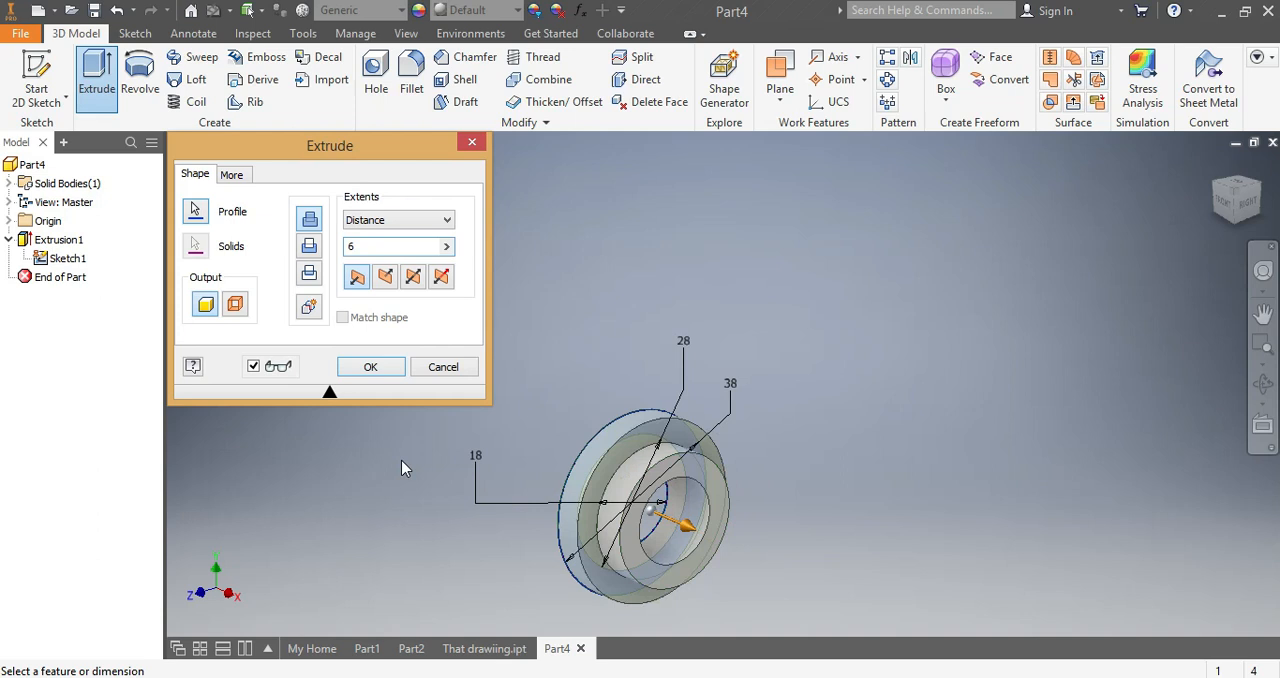
{"action": "mouse_move", "coordinate": [1248, 215]}
{"action": "left_mouse_down"}
{"action": "mouse_move", "coordinate": [1172, 231]}
{"action": "mouse_move", "coordinate": [1135, 360]}
{"action": "mouse_move", "coordinate": [1110, 375]}
{"action": "mouse_move", "coordinate": [1089, 218]}
{"action": "left_mouse_up"}
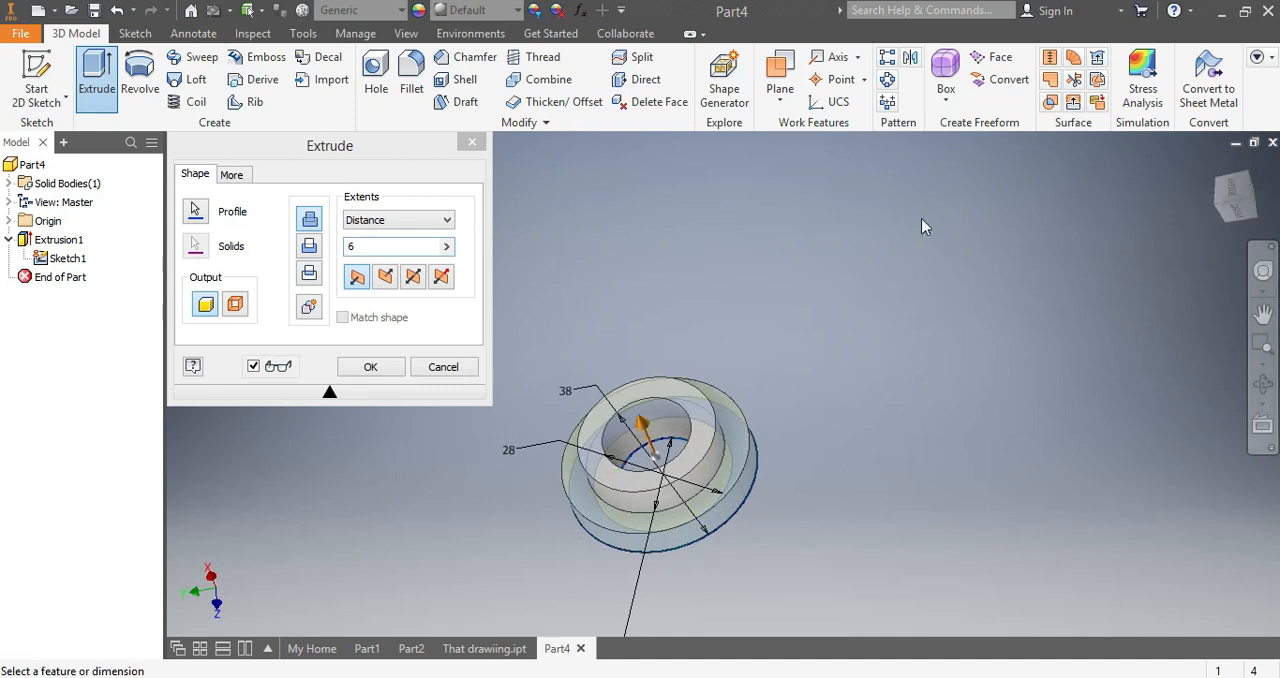
{"action": "left_click", "coordinate": [368, 367]}
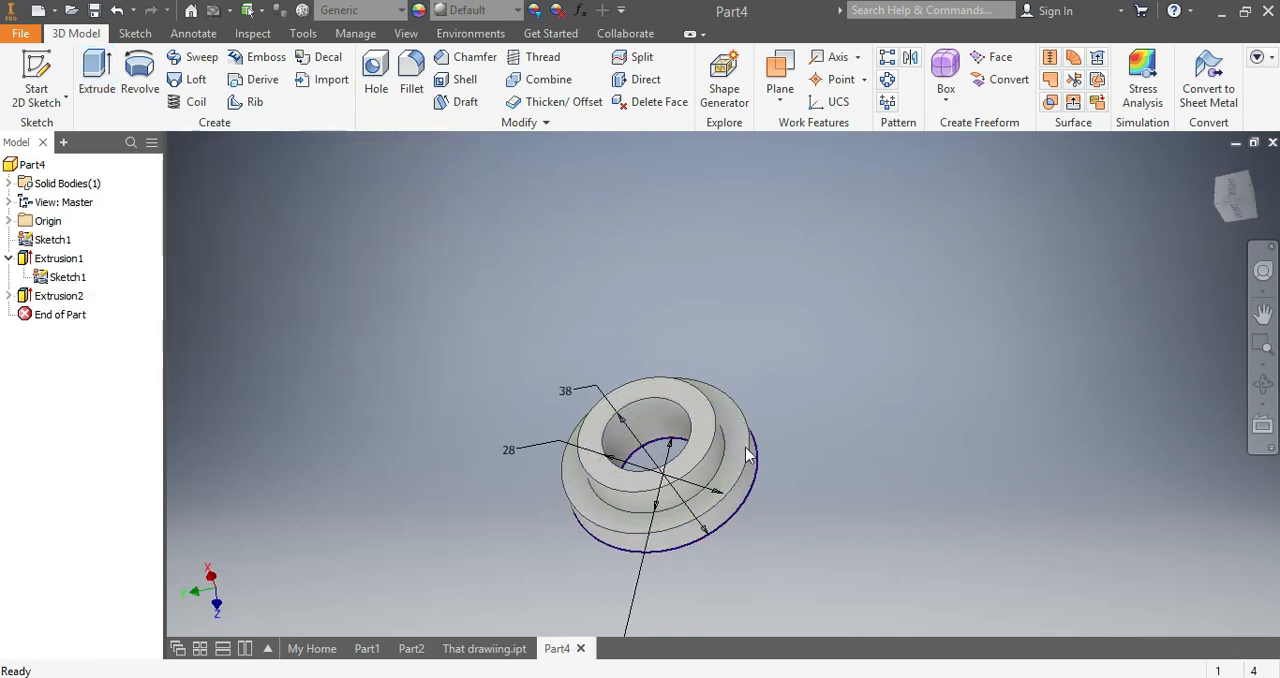
- Try the Bronze, Soft Tin material on the bush and view it from an angled corner
{"action": "left_click", "coordinate": [398, 12]}
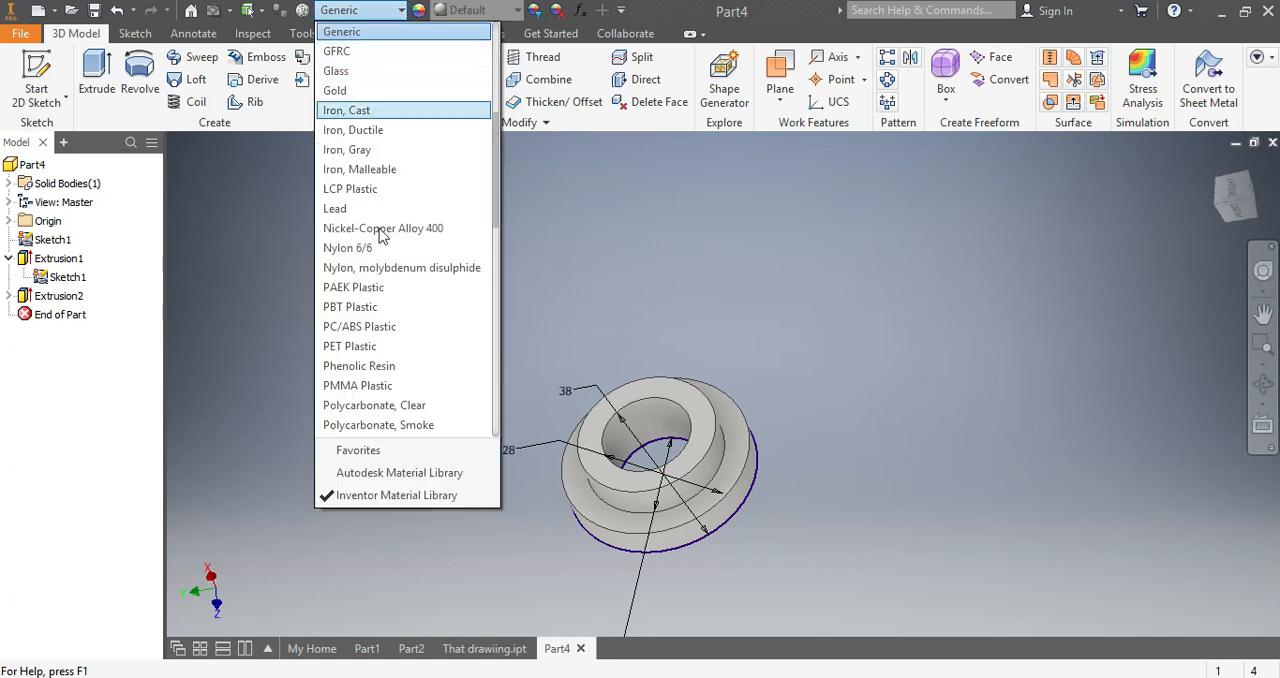
{"action": "scroll", "coordinate": [380, 240], "scroll_direction": "up", "scroll_amount": 3}
{"action": "scroll", "coordinate": [380, 210], "scroll_direction": "up", "scroll_amount": 3}
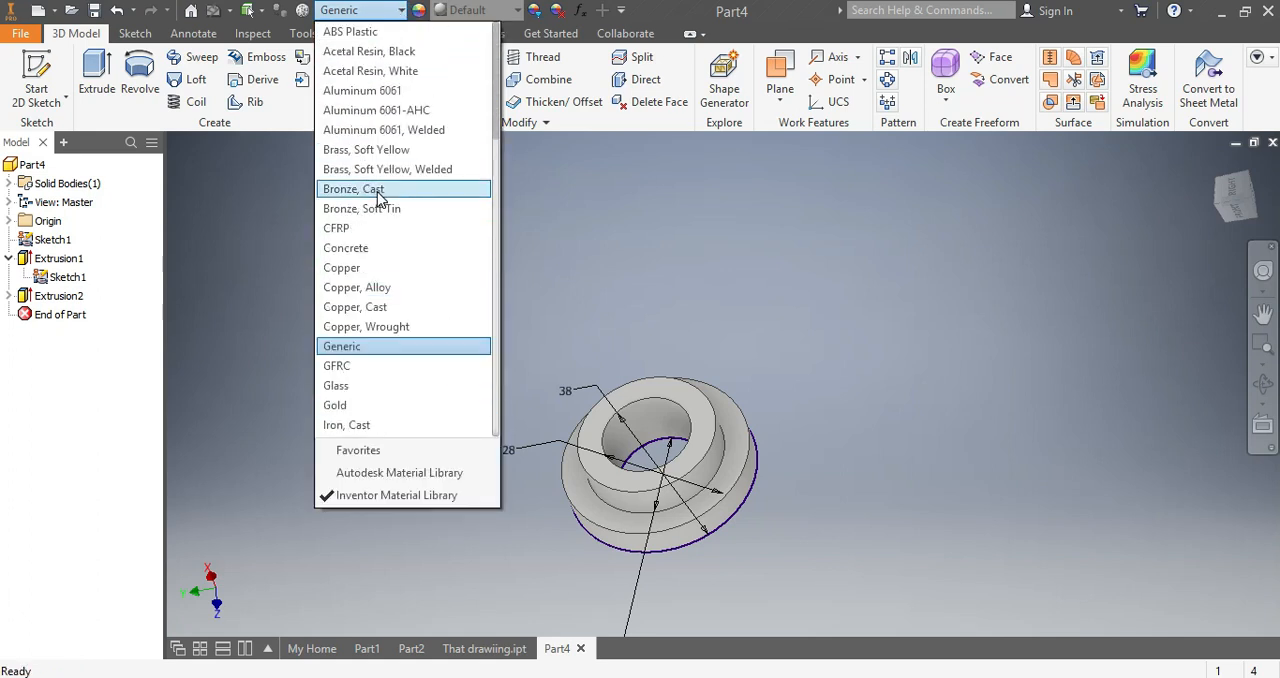
{"action": "left_click", "coordinate": [396, 208]}
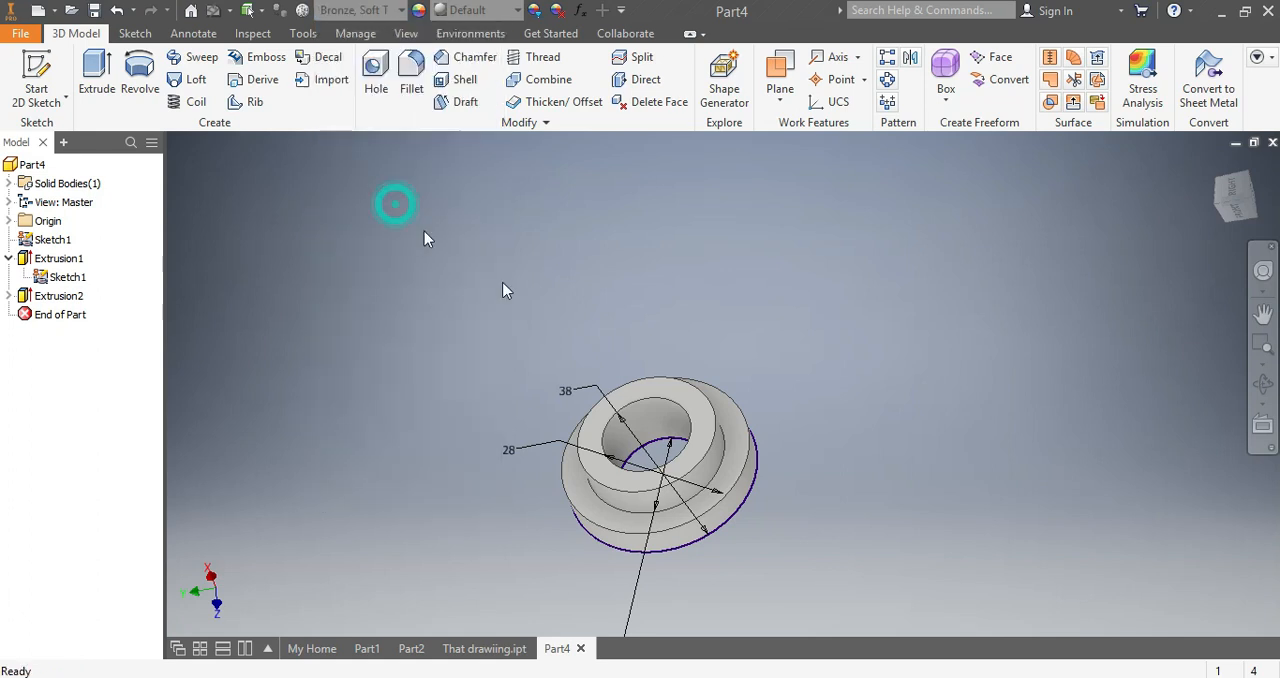
{"action": "left_click", "coordinate": [1233, 200]}
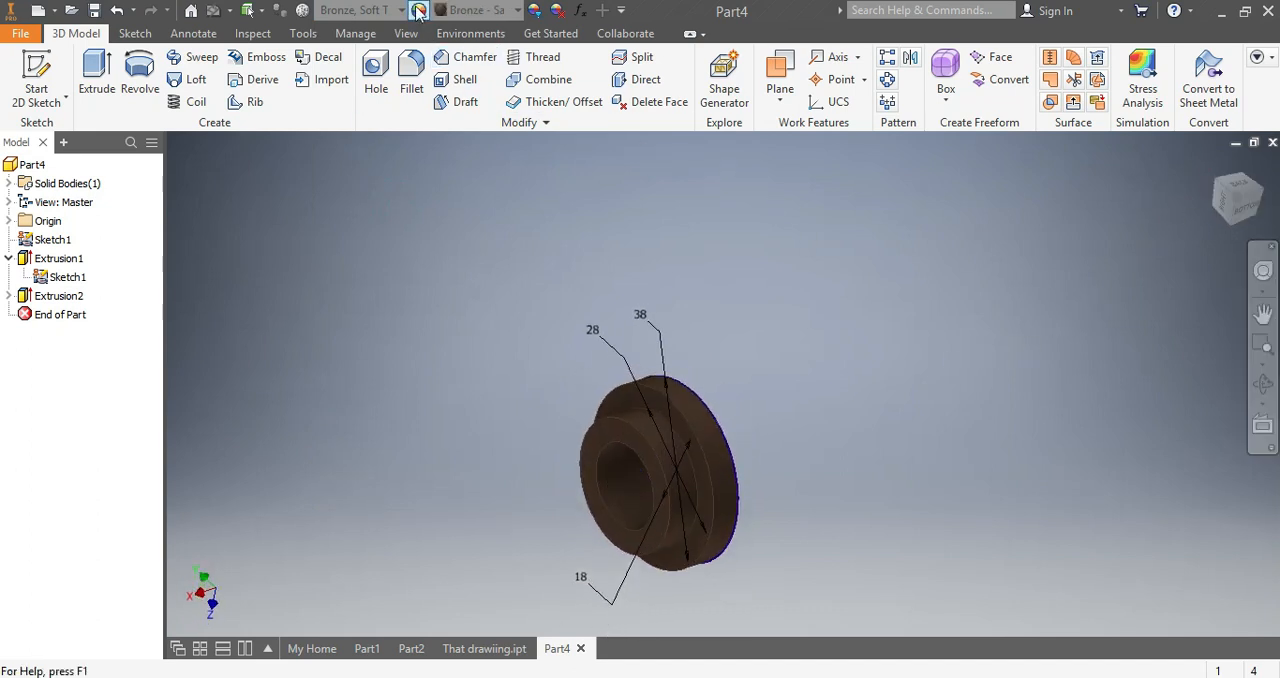
- Assign the Brass, Soft Yellow material from the Inventor Material Library to the bush
{"action": "left_click", "coordinate": [400, 10]}
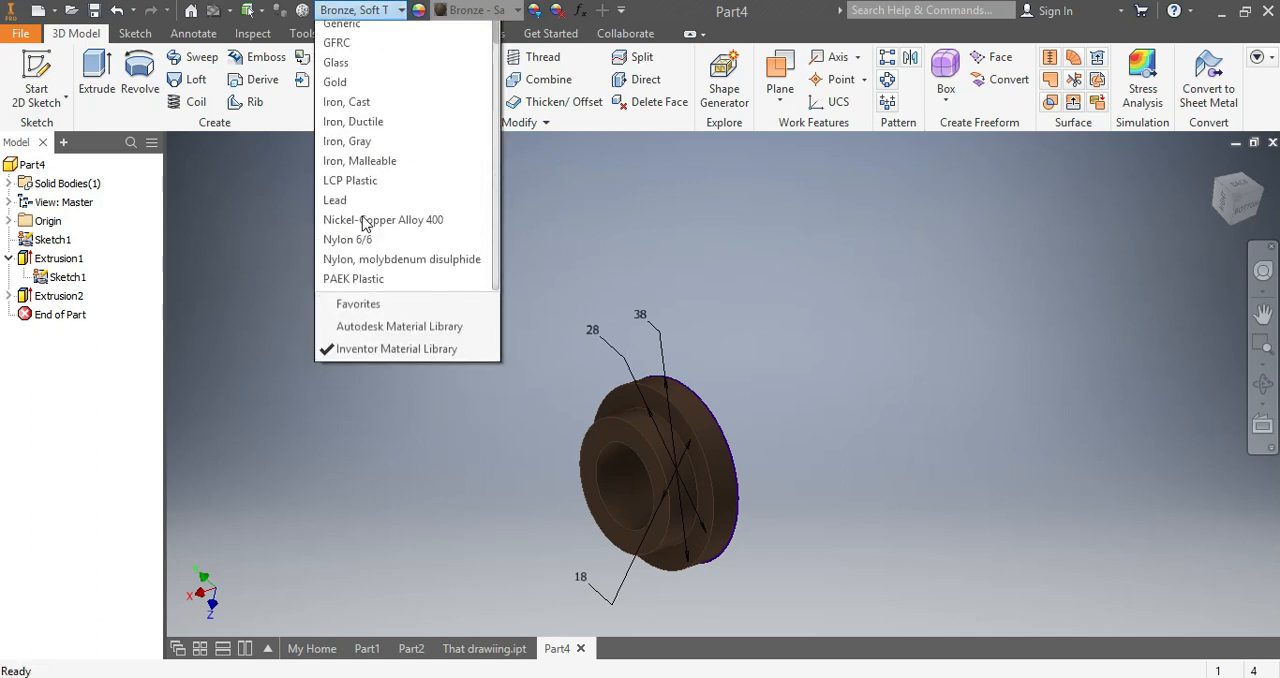
{"action": "scroll", "coordinate": [363, 222], "scroll_direction": "up", "scroll_amount": 1}
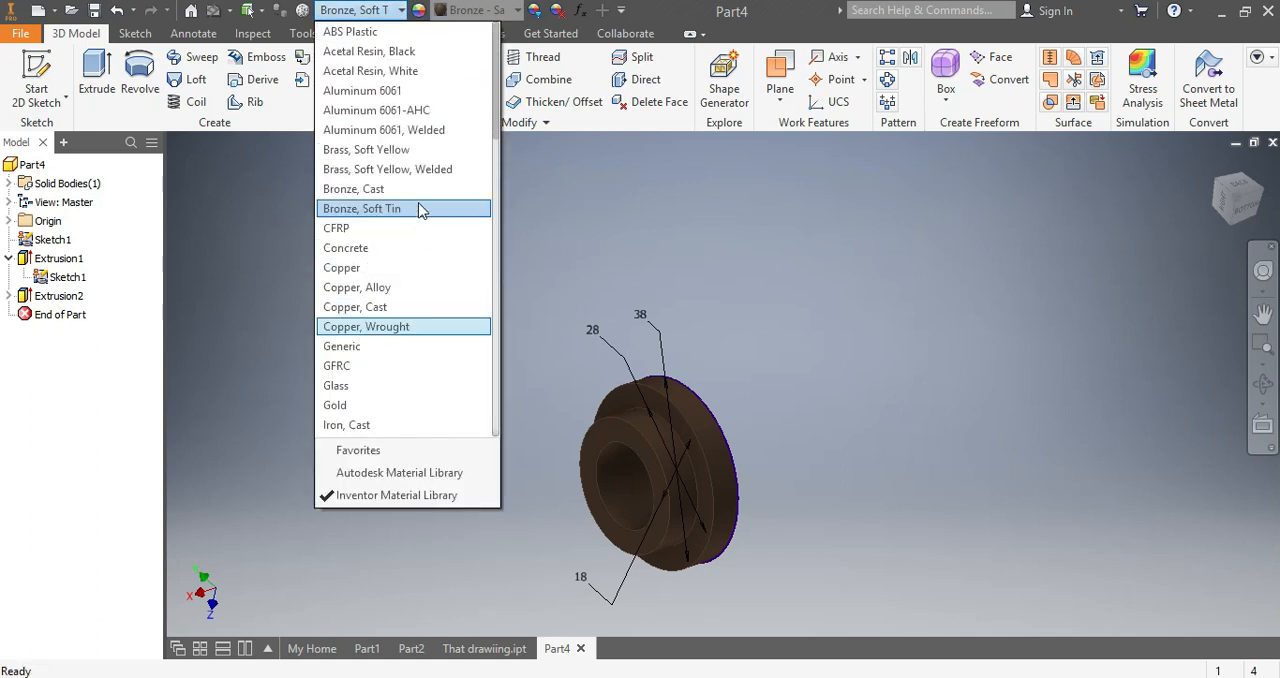
{"action": "left_click", "coordinate": [400, 149]}
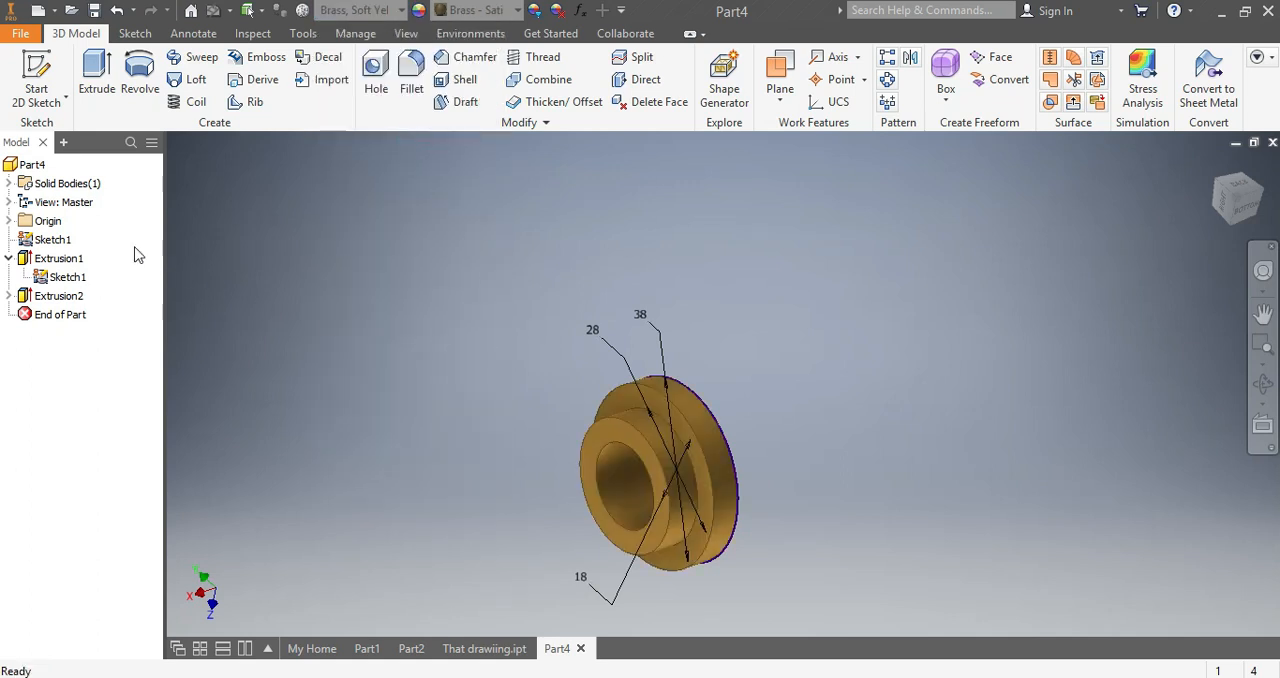
- Hide Sketch1 and check the finished flanged bush from another angle
{"action": "right_click", "coordinate": [68, 281]}
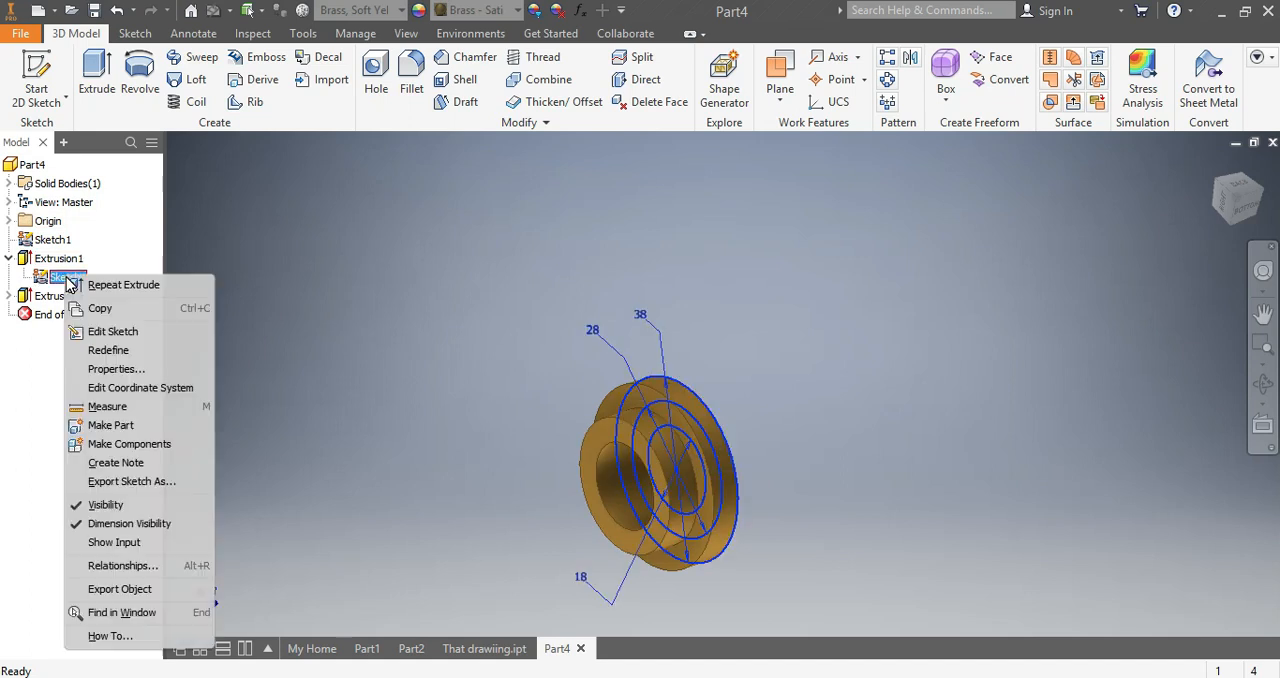
{"action": "left_click", "coordinate": [100, 504]}
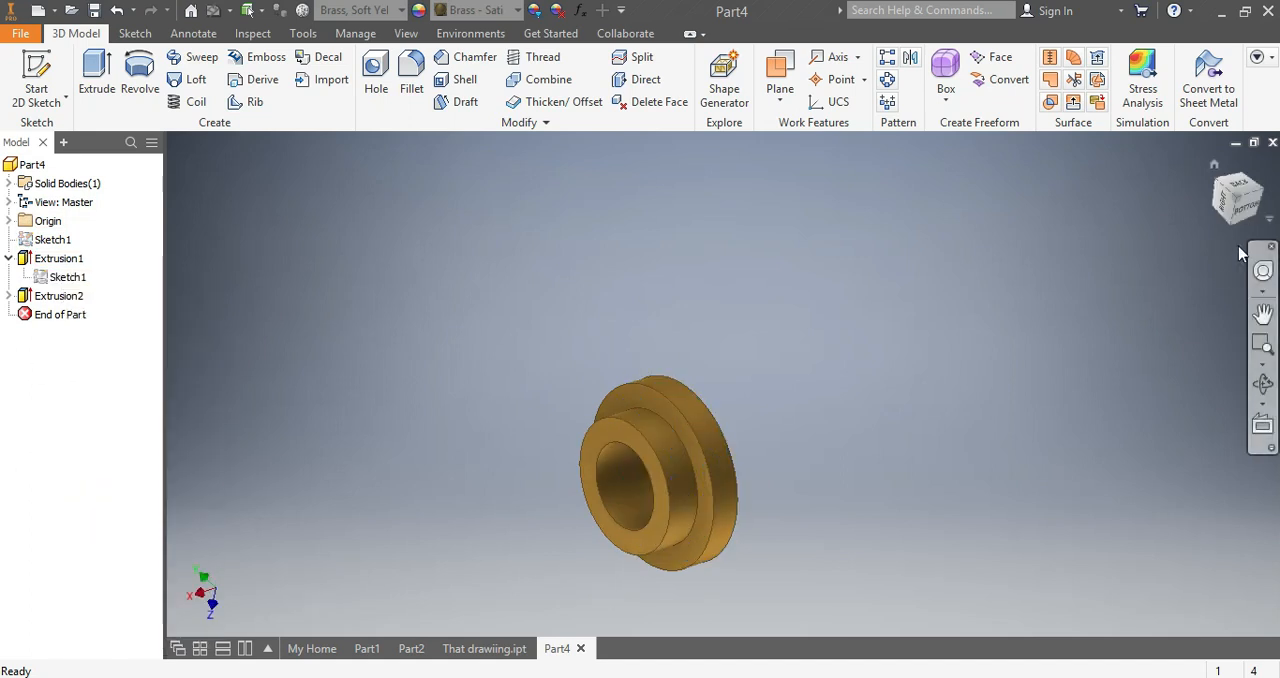
{"action": "left_click_drag", "start_coordinate": [1245, 203], "coordinate": [1224, 196]}
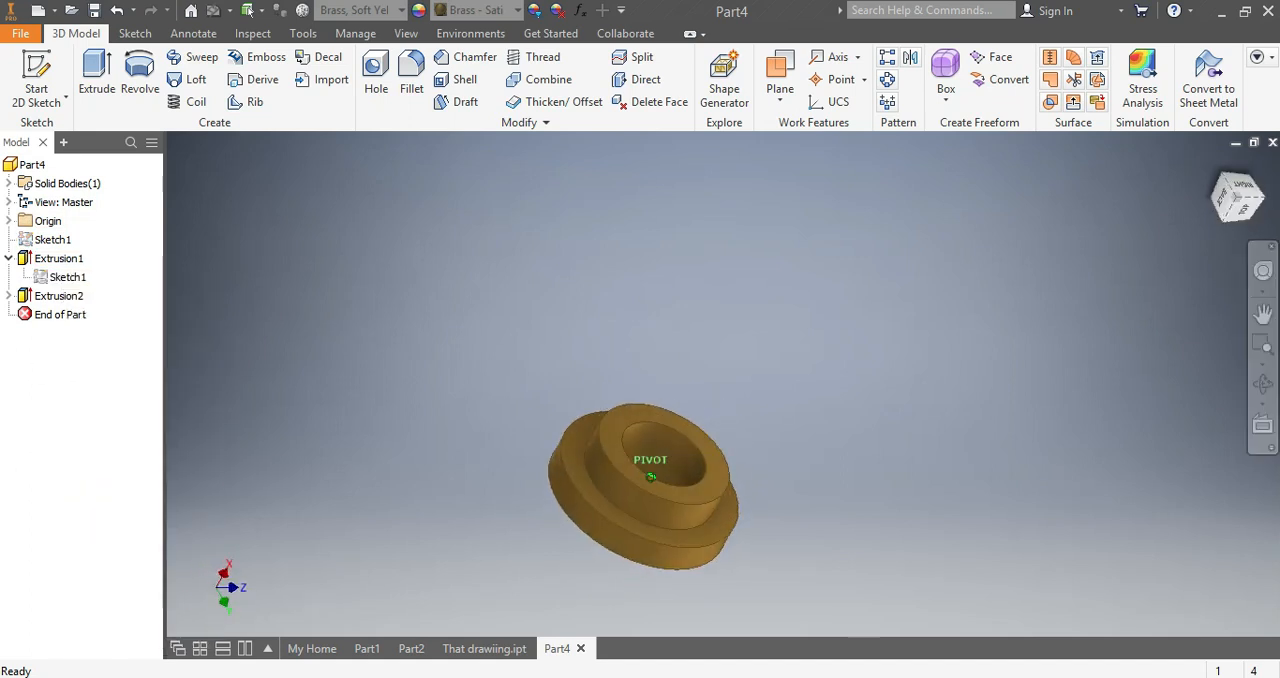